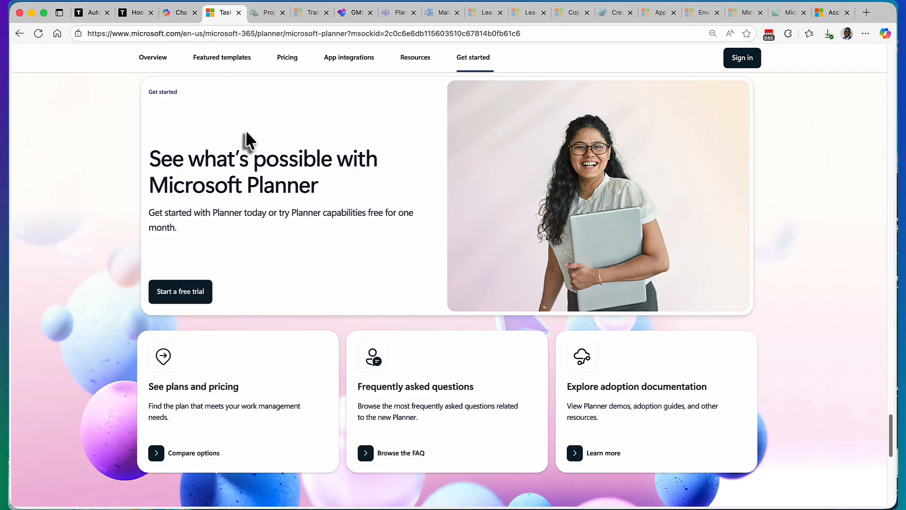
Step: Look through the apps listed in M365 Copilot and view the retirement notice for Project for the web
left_click(183, 16)
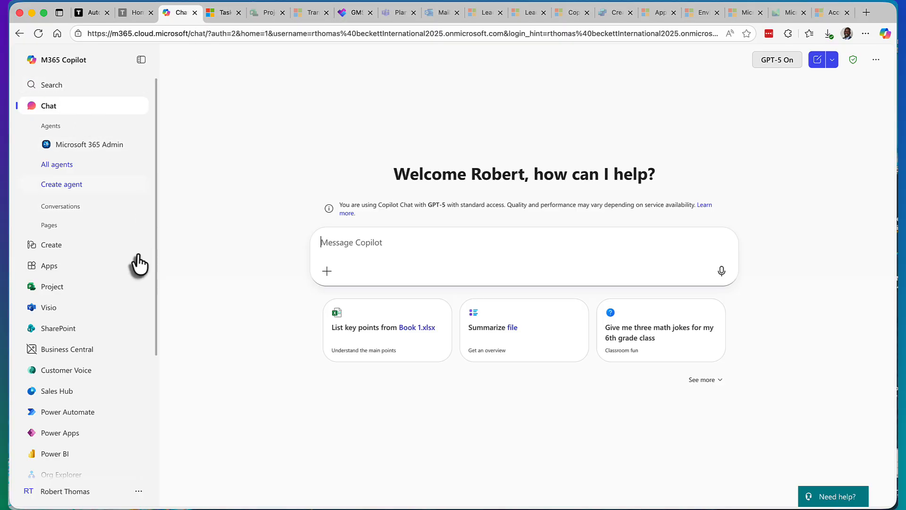
scroll(119, 363, "down", 3)
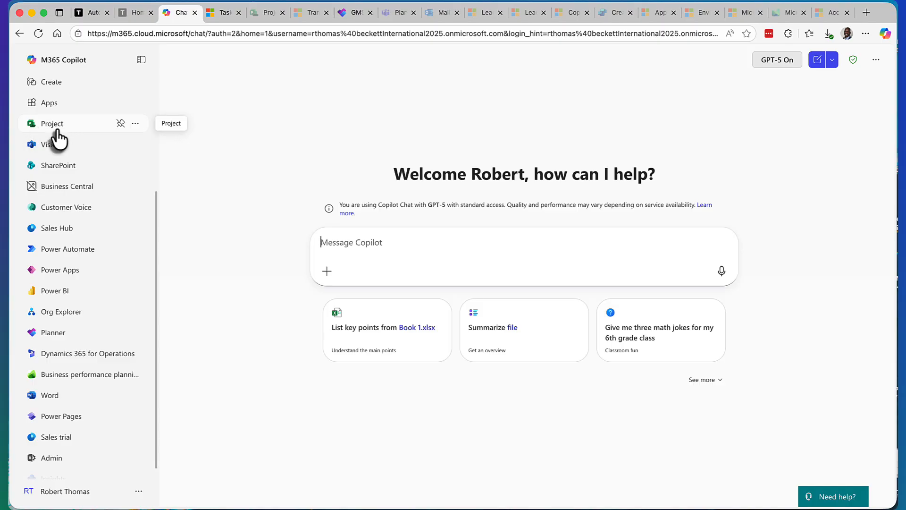
left_click(264, 12)
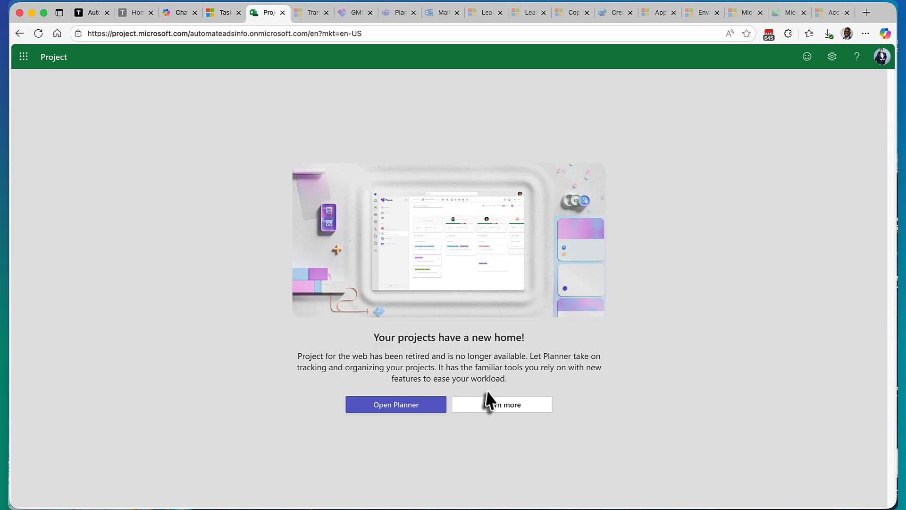
Step: Read the Tech Community article on transitioning to Microsoft Planner, and compare the Project notice with the GMS - 2025 portfolio roadmap in Planner
left_click(307, 13)
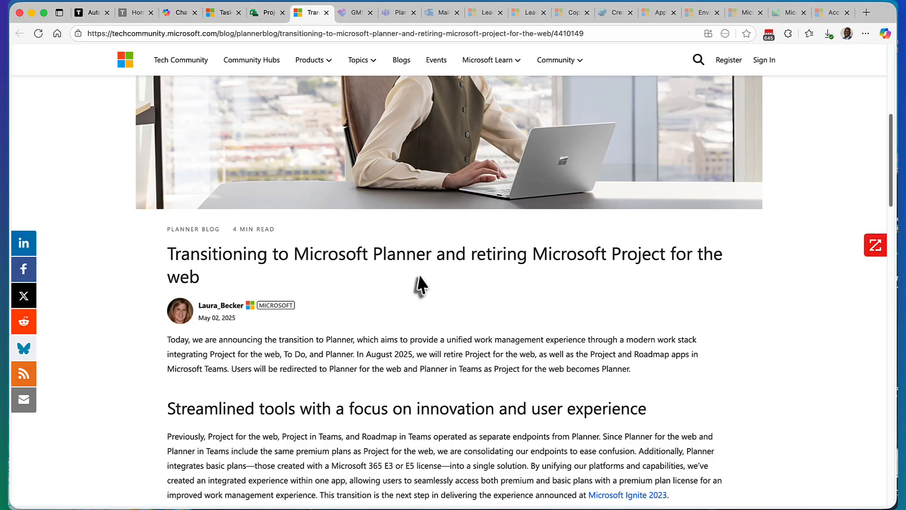
scroll(425, 274, "down", 4)
scroll(426, 278, "down", 4)
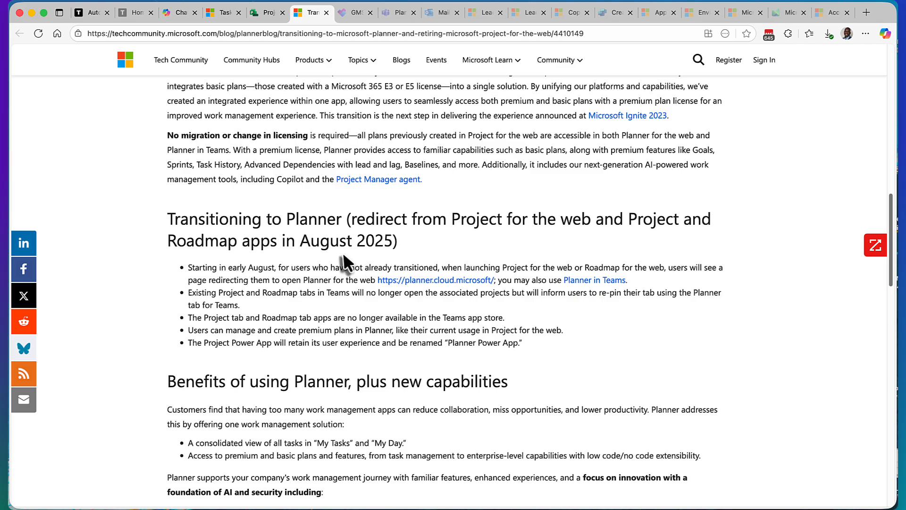
scroll(336, 251, "up", 10)
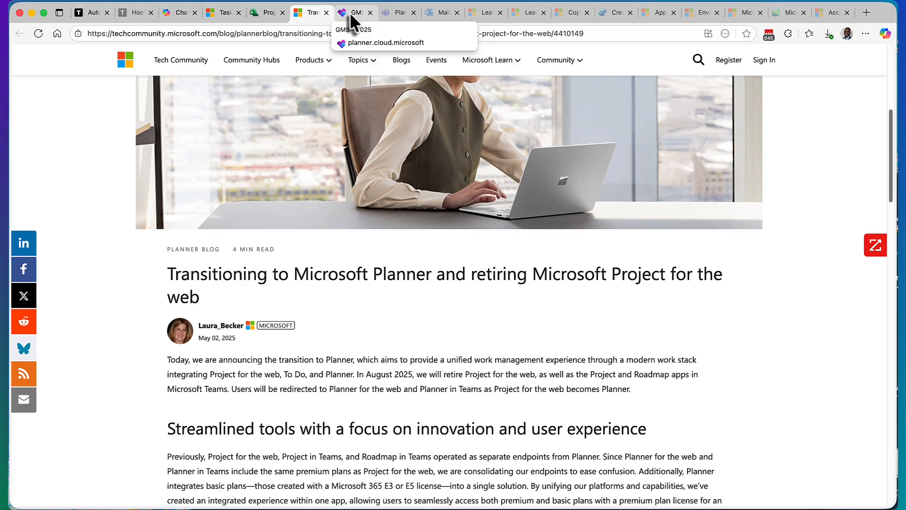
left_click(265, 12)
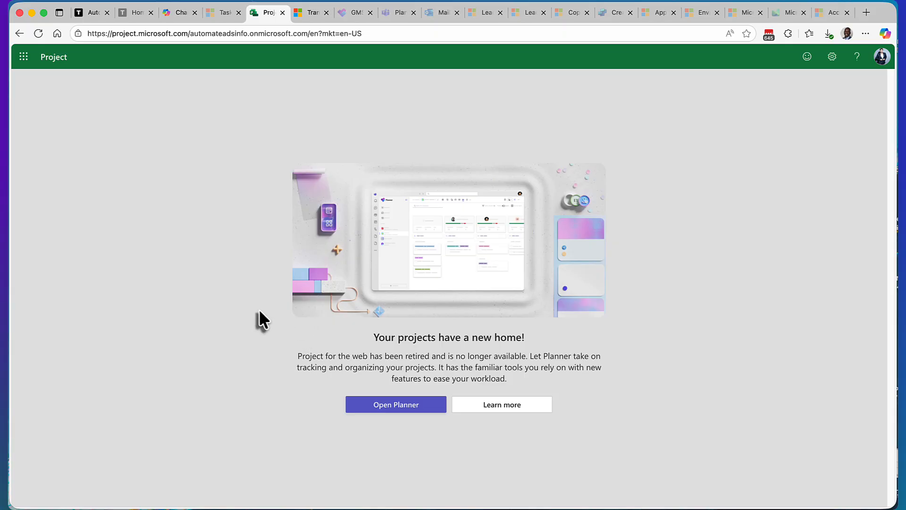
left_click(313, 14)
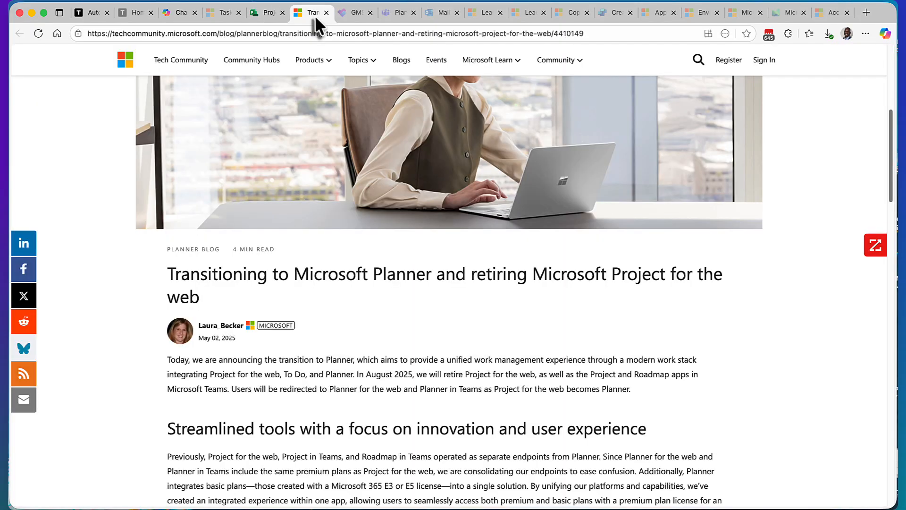
left_click(349, 13)
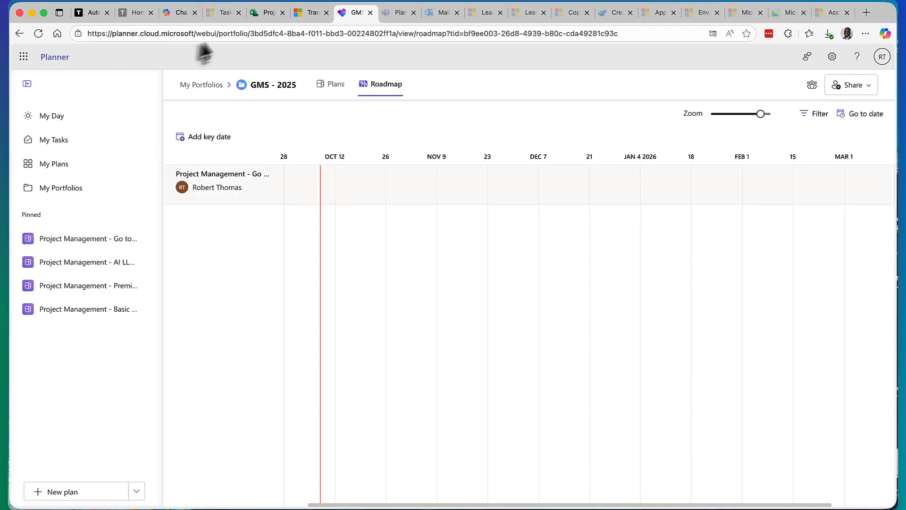
Step: Examine the plan tiers and their included features on the Microsoft Planner product page
left_click(221, 12)
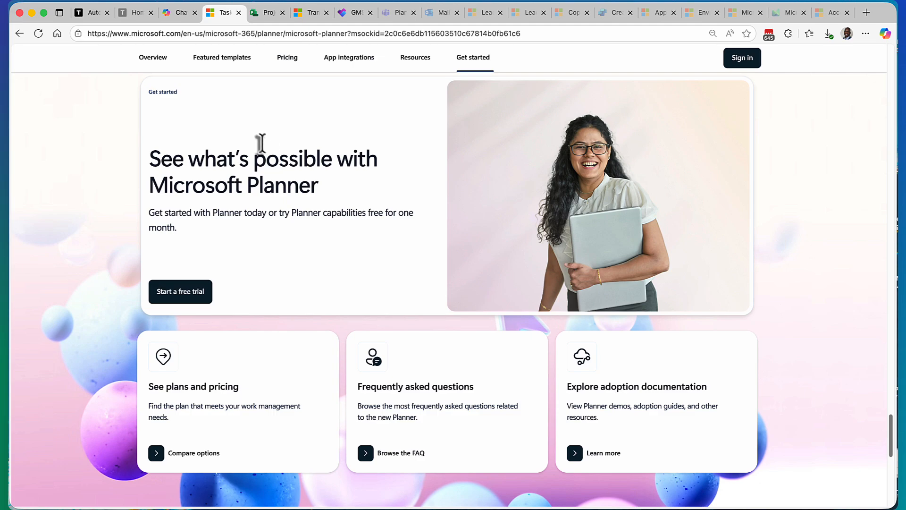
scroll(280, 245, "up", 10)
scroll(281, 248, "up", 15)
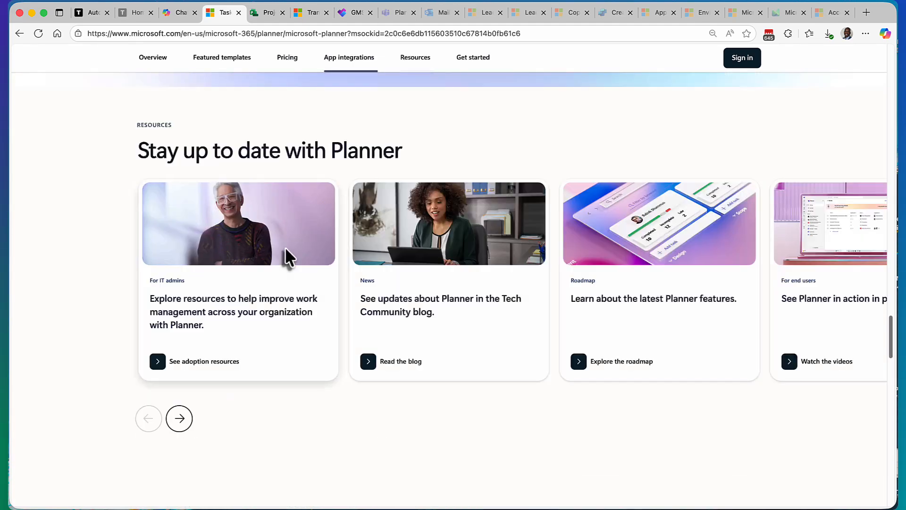
scroll(285, 248, "down", 5)
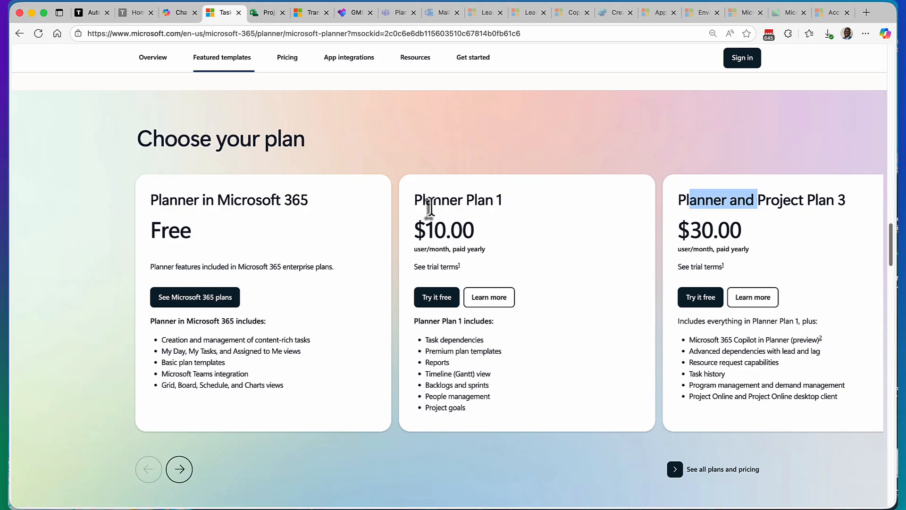
left_click(777, 209)
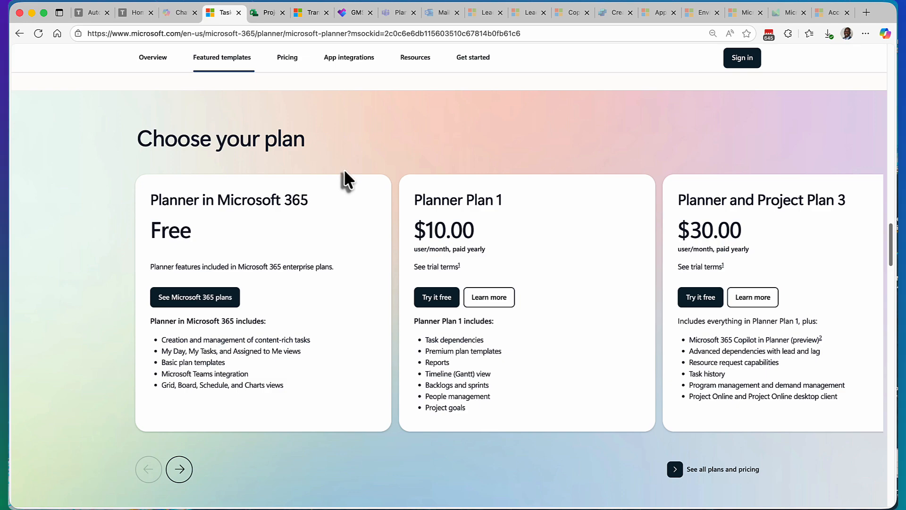
scroll(341, 177, "up", 8)
Step: Revisit the Project retirement notice and the transition article, and open the My Plans list in Planner
left_click(270, 19)
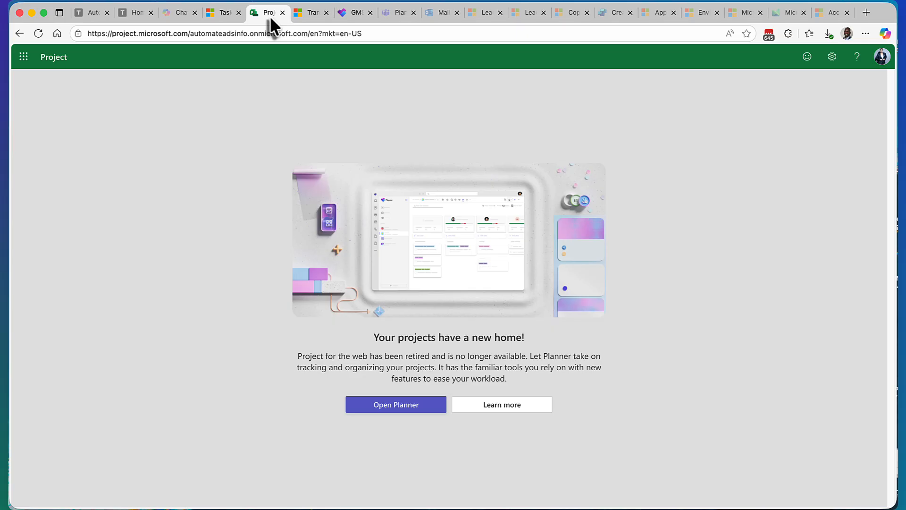
left_click(306, 18)
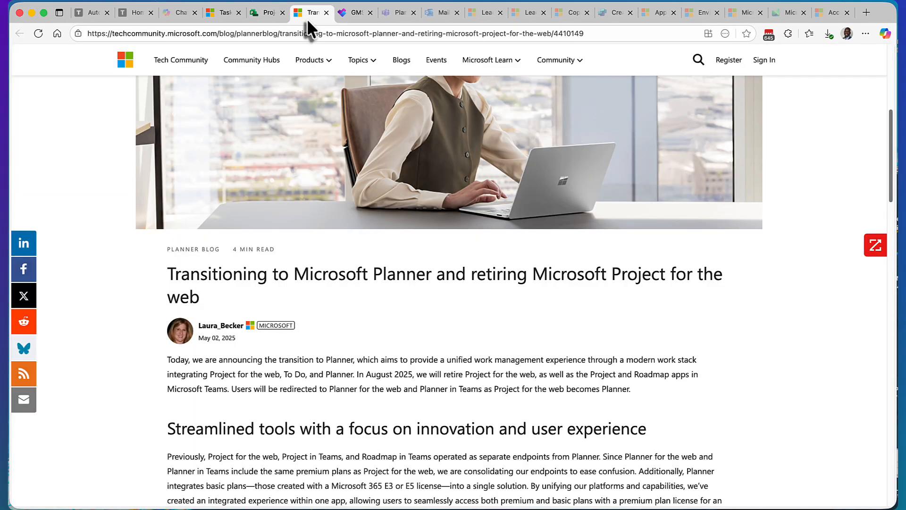
left_click(348, 16)
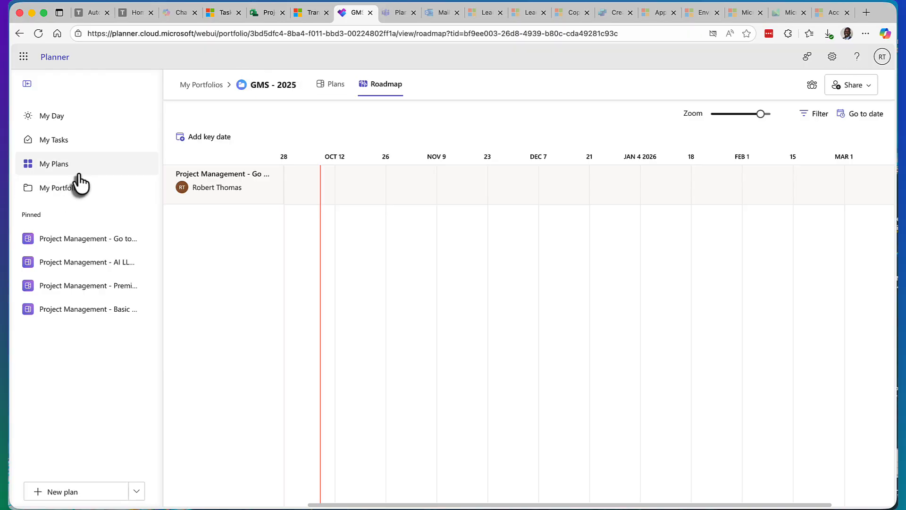
left_click(268, 13)
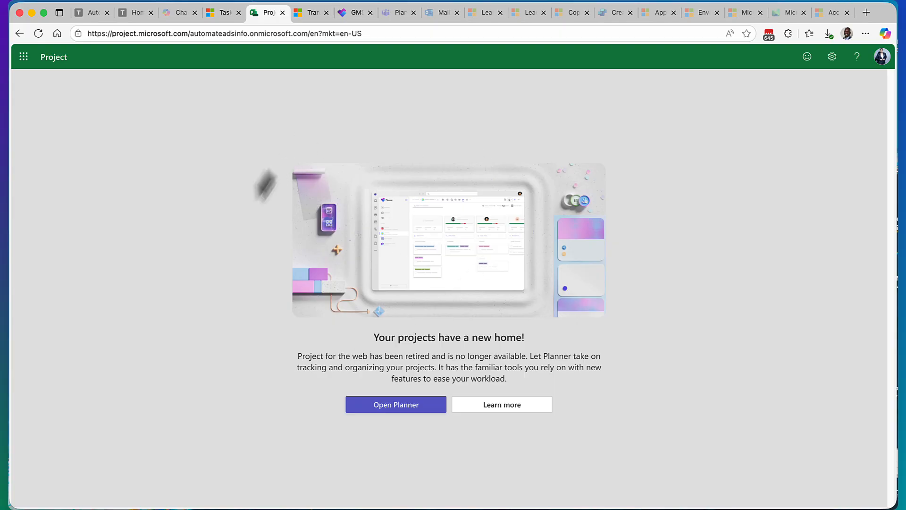
left_click(353, 15)
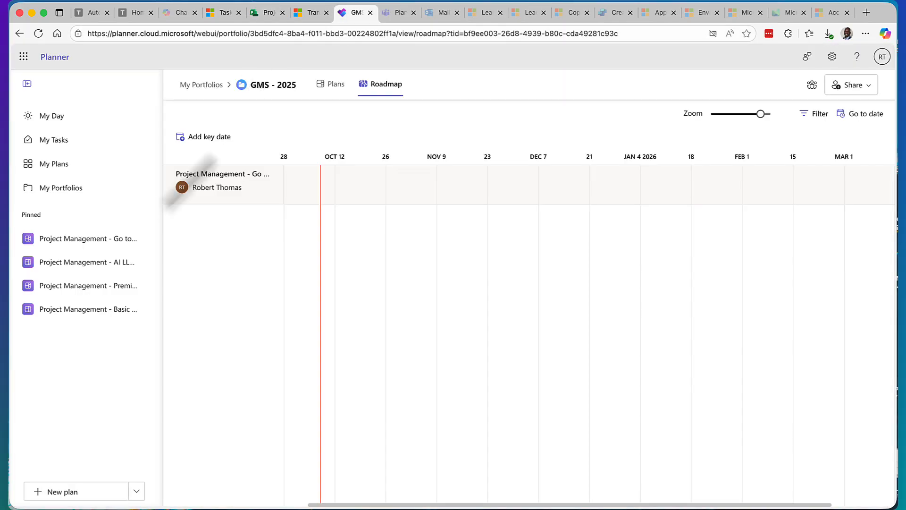
left_click(70, 166)
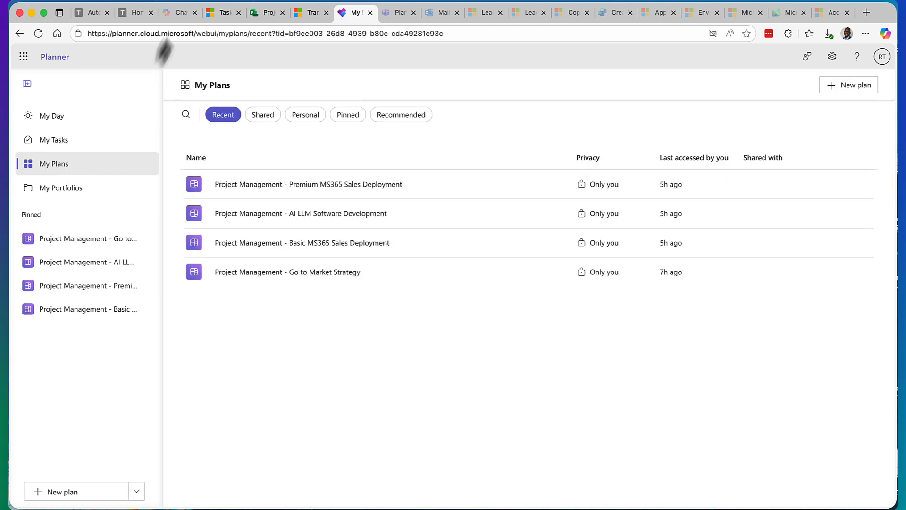
Step: Open the full list of Microsoft 365 apps in M365 Copilot and find Planner in it
left_click(177, 14)
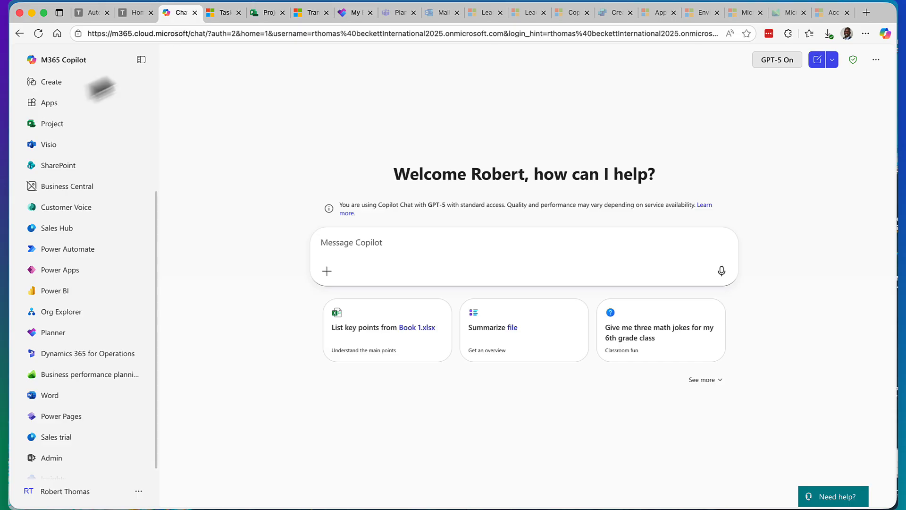
left_click(57, 103)
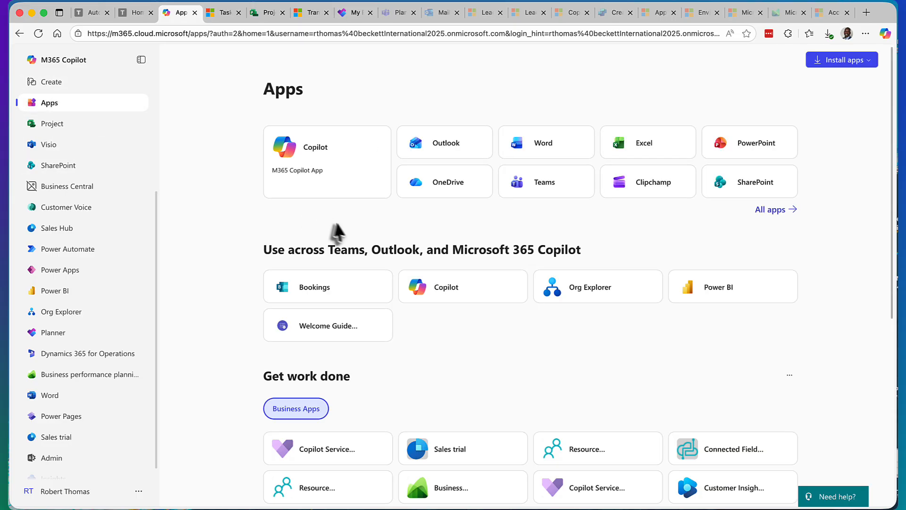
left_click(772, 210)
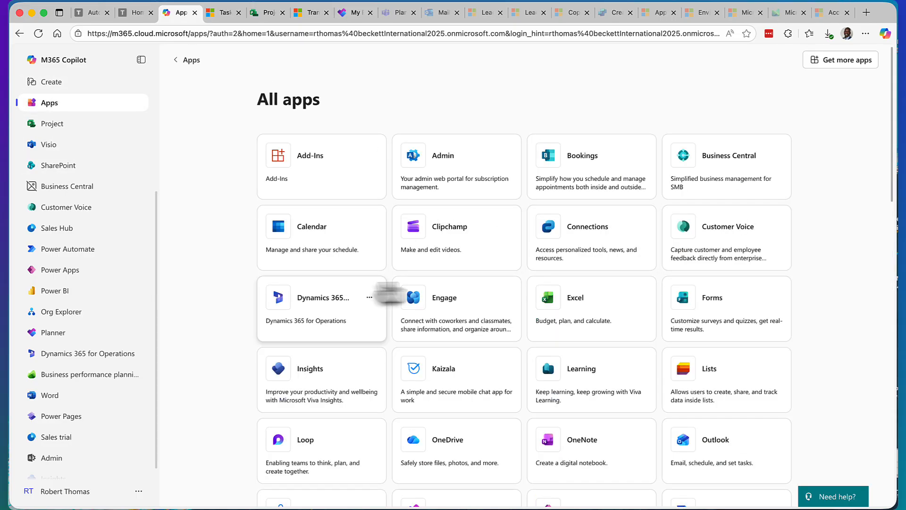
scroll(415, 297, "down", 6)
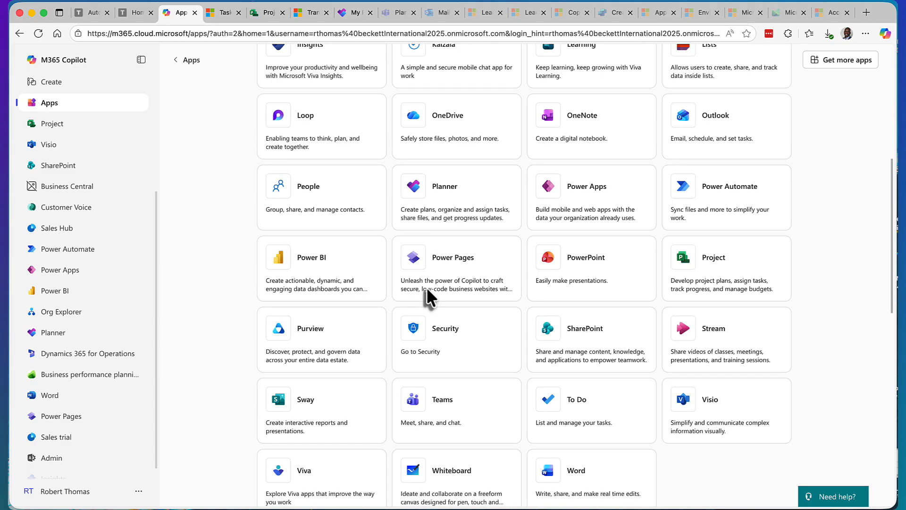
scroll(439, 289, "up", 1)
right_click(477, 241)
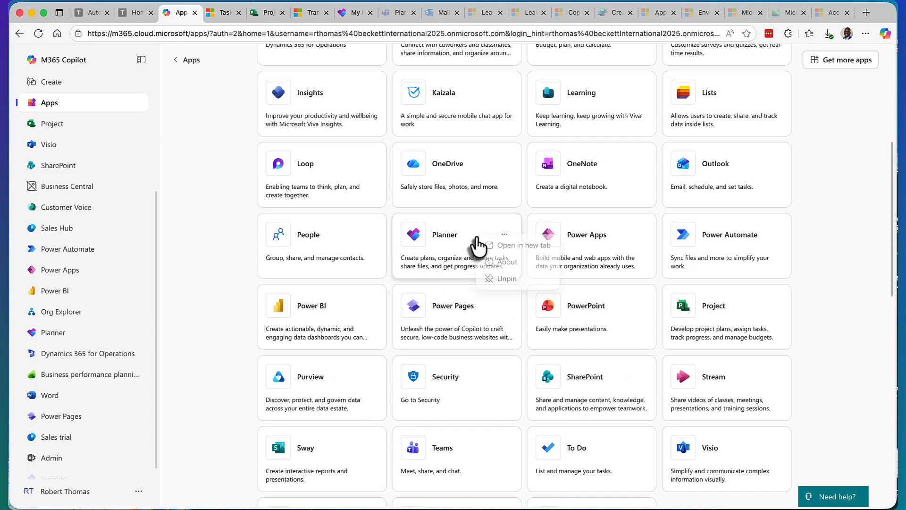
Step: Return to Planner and look through the My Day grid and board, My Tasks and My Plans
left_click(354, 14)
left_click(73, 117)
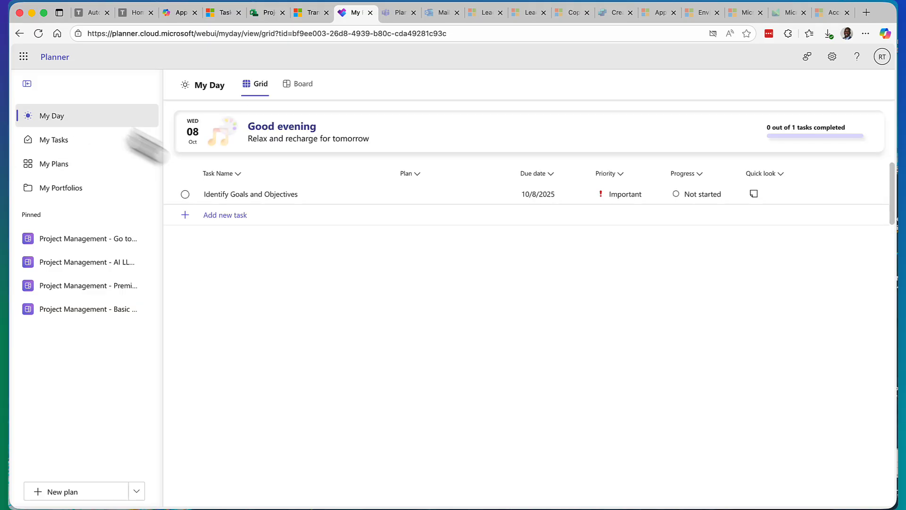
left_click(302, 84)
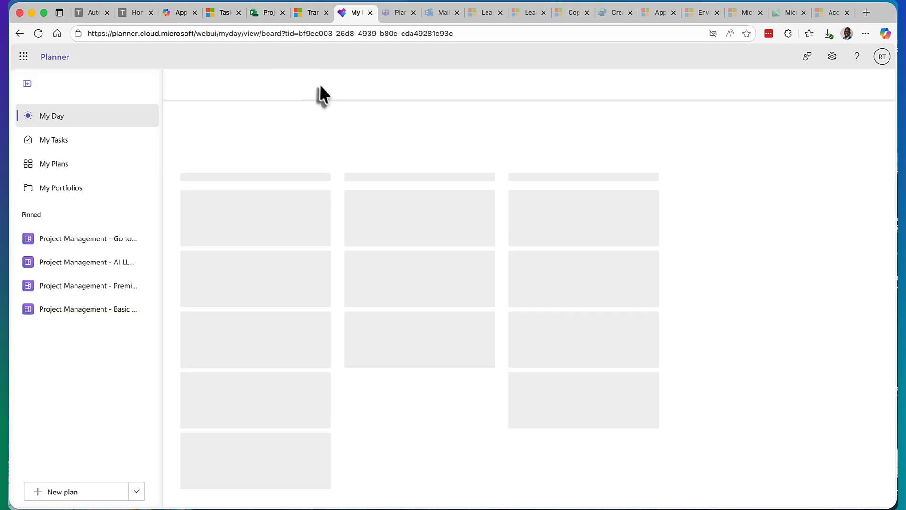
left_click(71, 150)
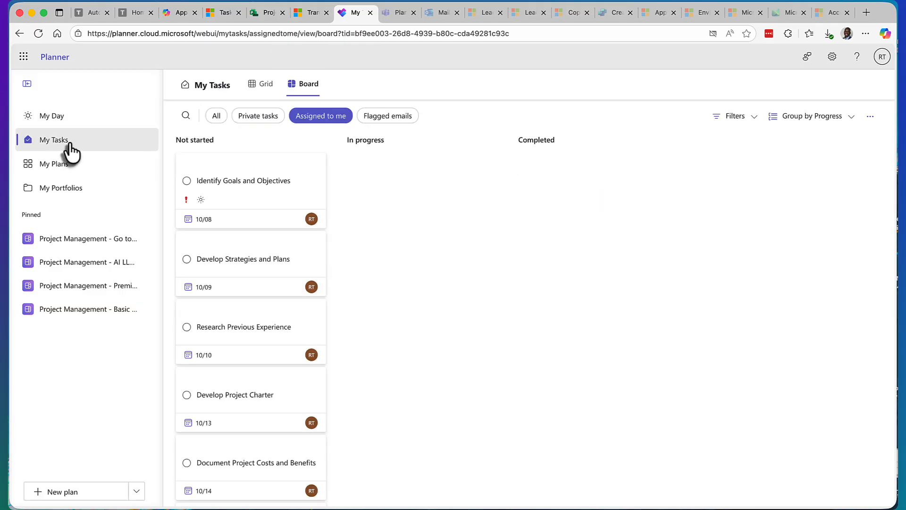
left_click(70, 166)
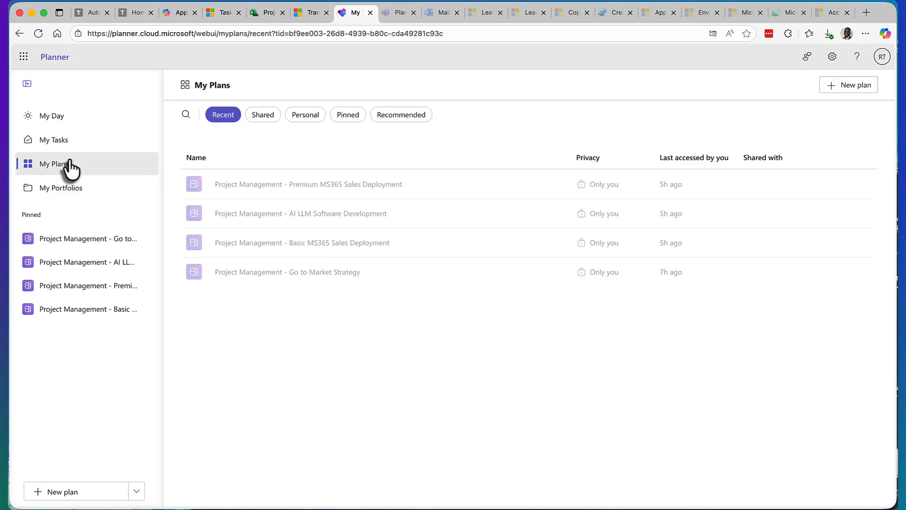
Step: Start a new plan from the premium Sprint Planning template
left_click(138, 491)
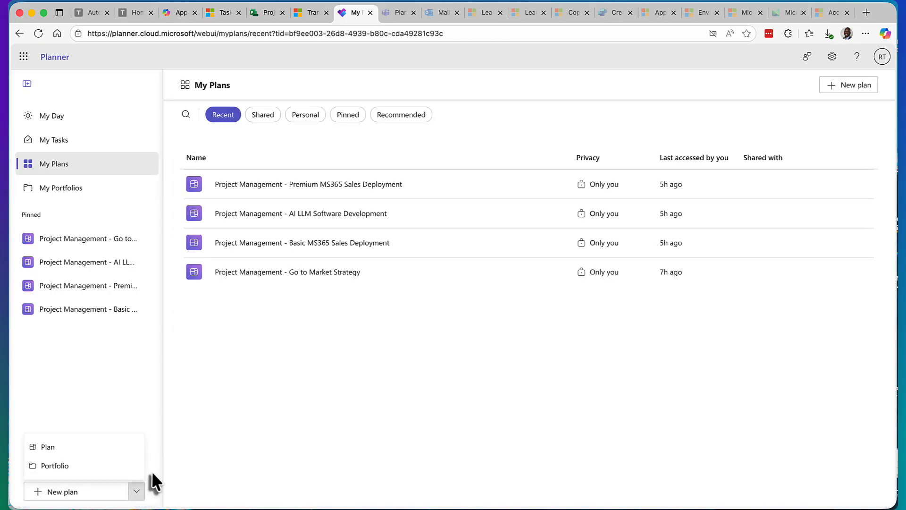
left_click(85, 446)
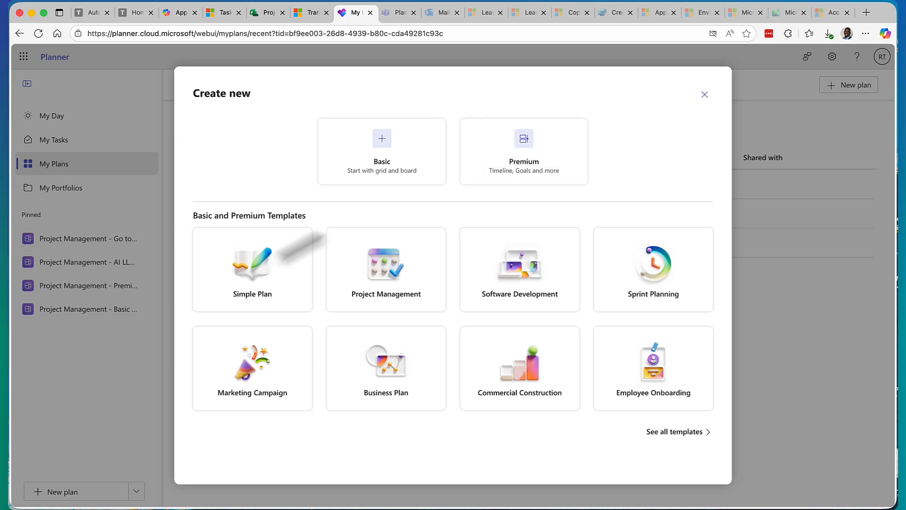
left_click(657, 289)
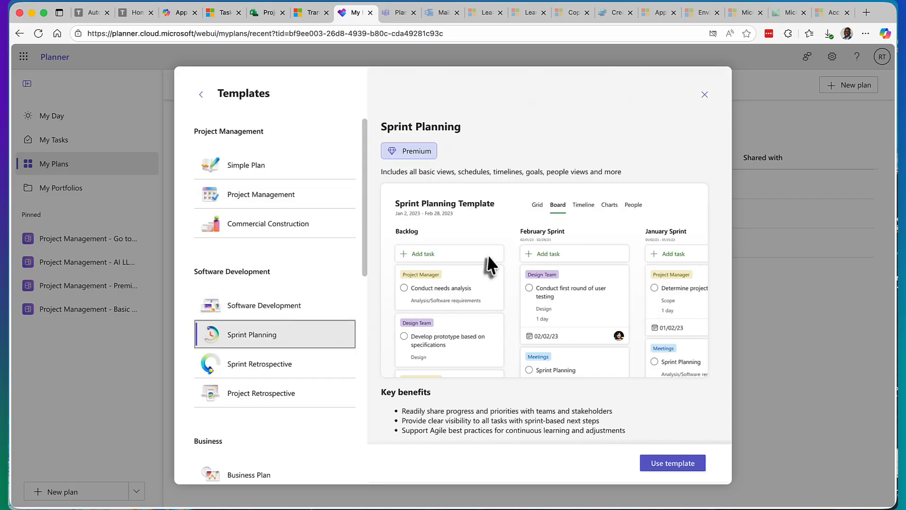
left_click(669, 464)
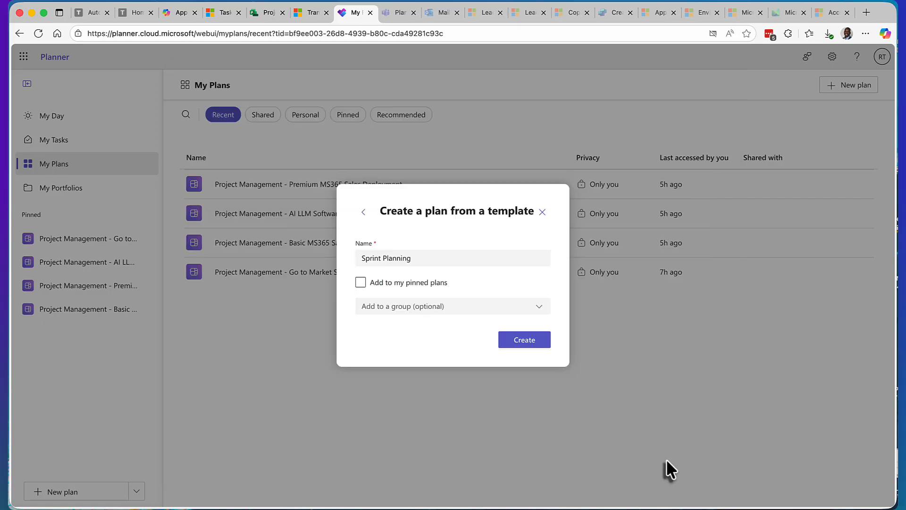
Step: Name the plan "SAP Activate Sprint Planning (S/4 HANA)", add it to the pinned plans and create it
left_click(363, 258)
type("SAP Act")
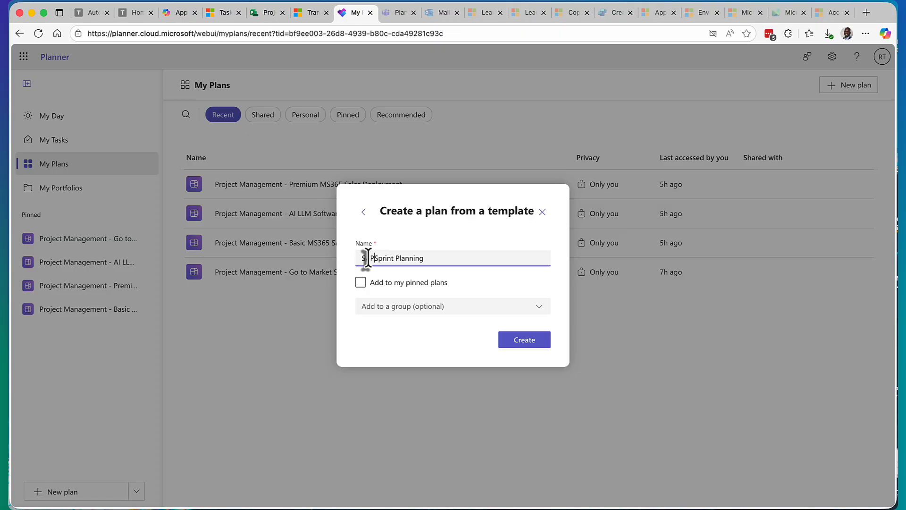
type("ivate")
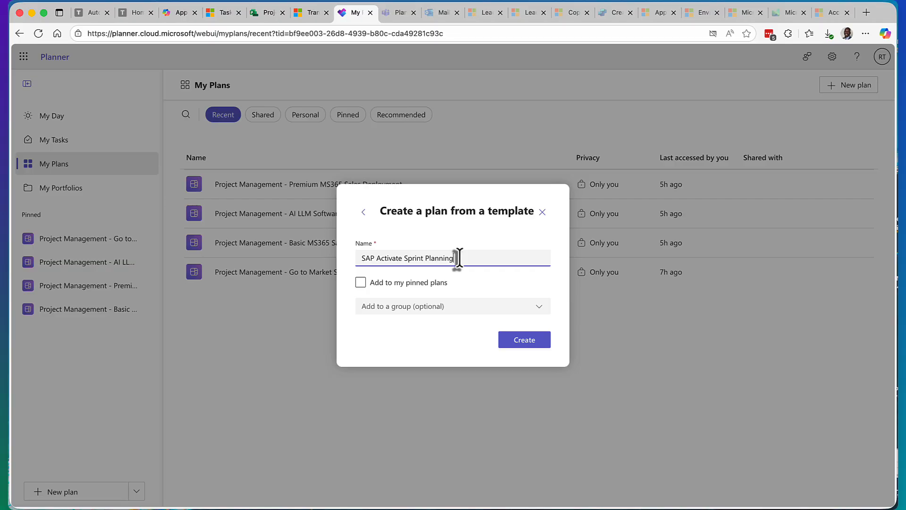
type("(1/4")
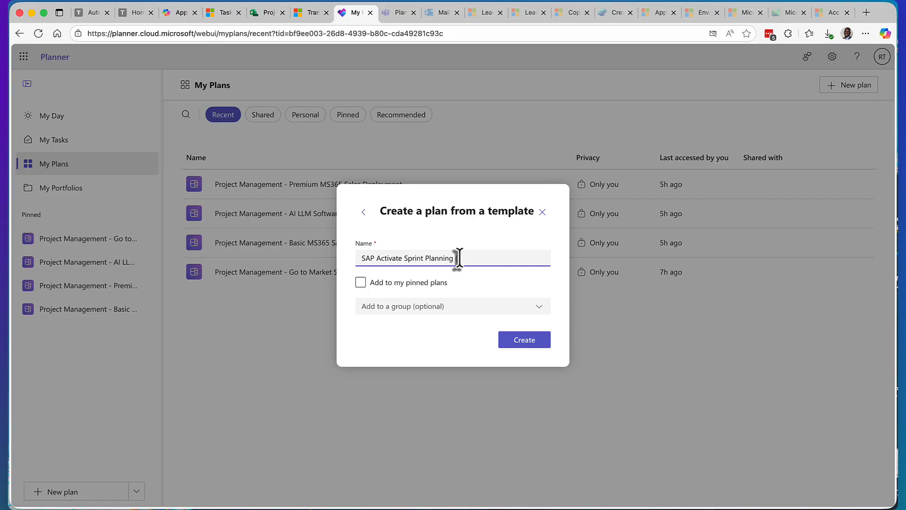
type(" H")
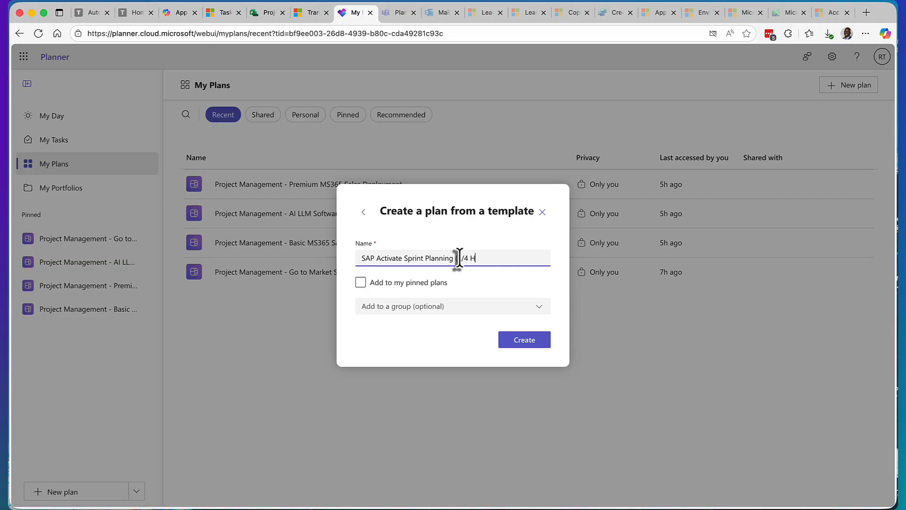
type("ANA)")
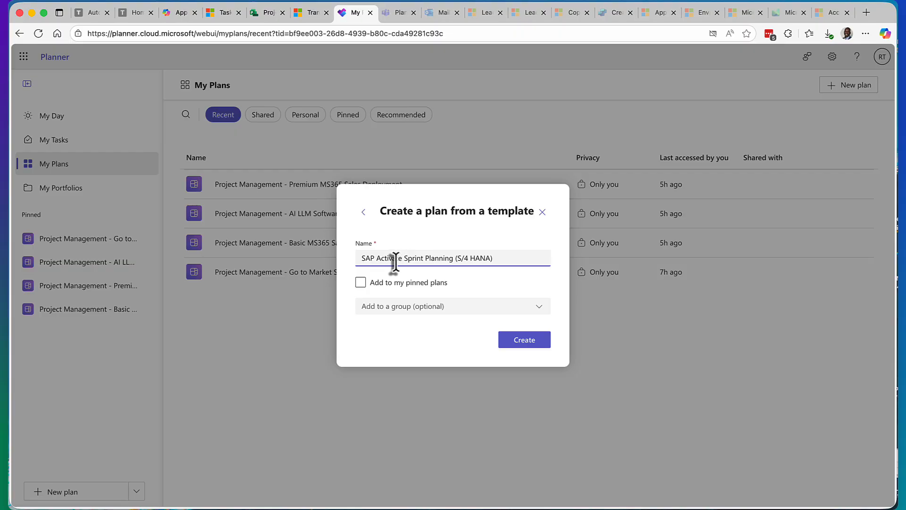
left_click(361, 282)
left_click(525, 342)
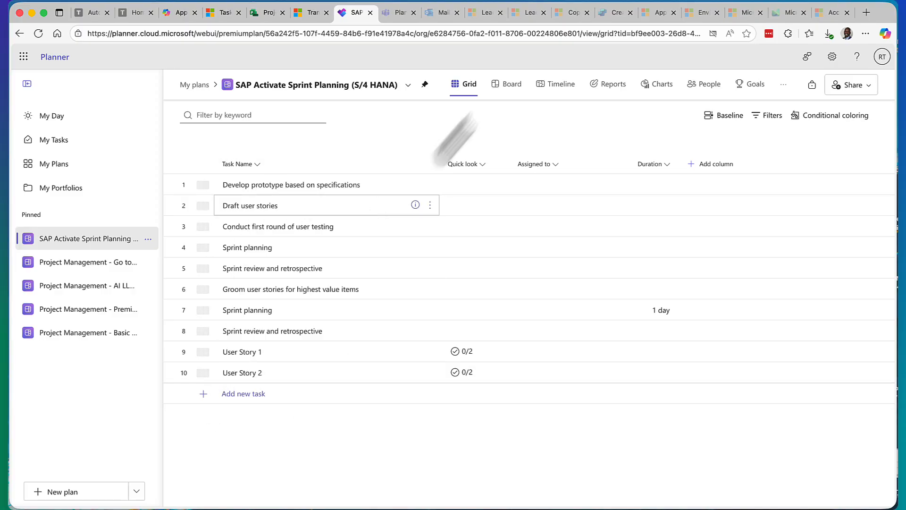
Step: View the new sprint plan as a board and a timeline, and compare it with the pinned Basic project management plan
left_click(507, 90)
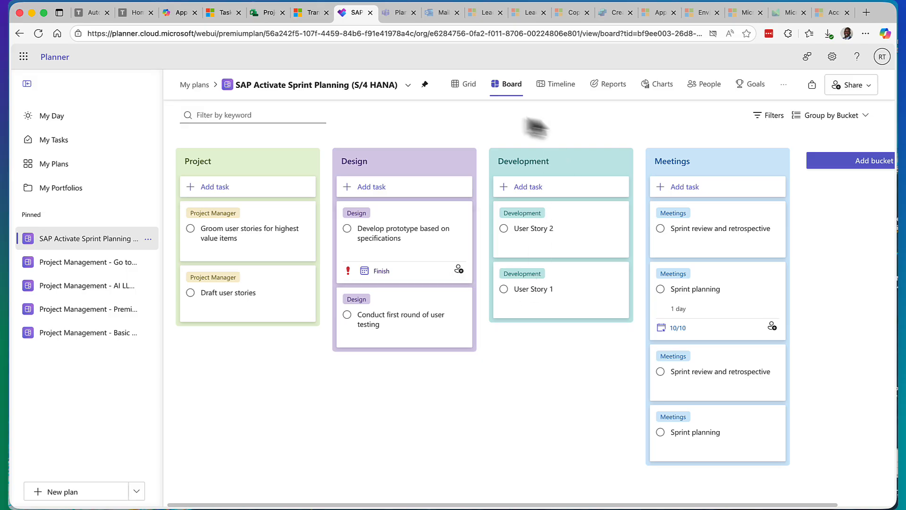
left_click(554, 88)
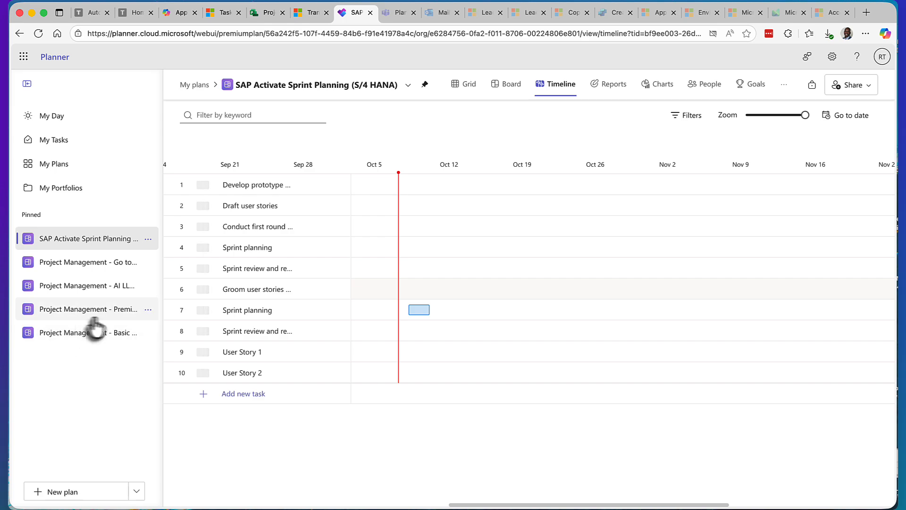
left_click(88, 333)
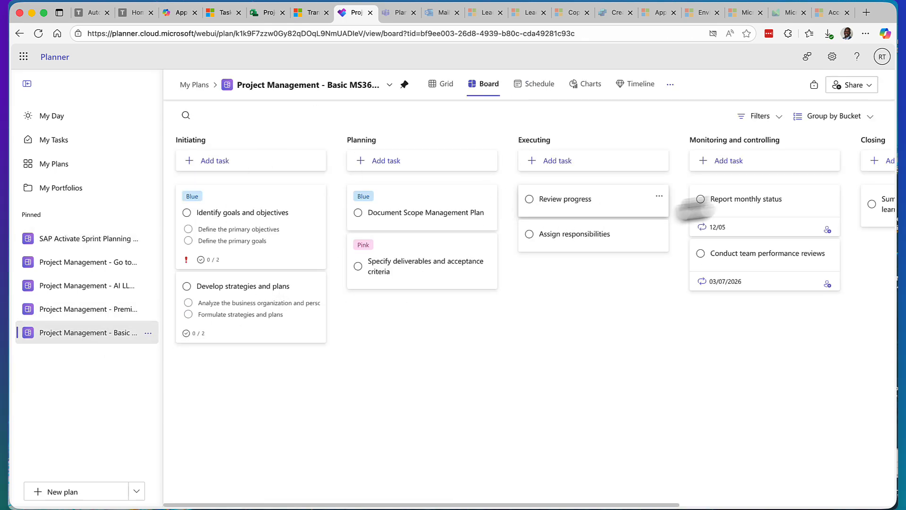
left_click(75, 240)
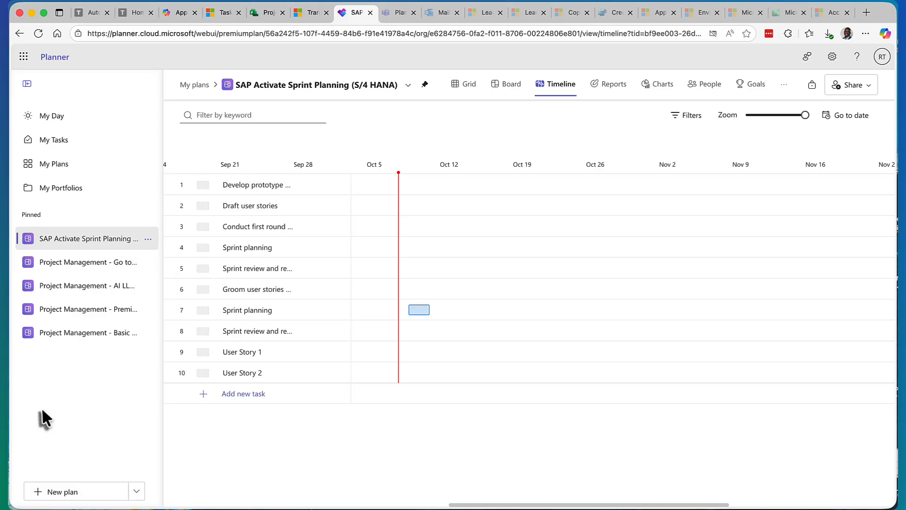
left_click(149, 239)
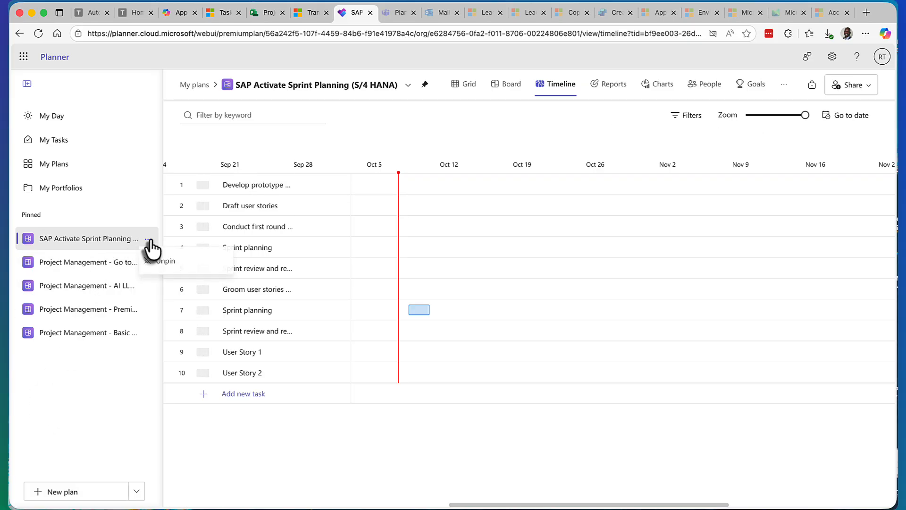
Step: Review the new-plan choices, including the blank premium plan form and the Sprint Planning template preview, without creating a plan
left_click(137, 491)
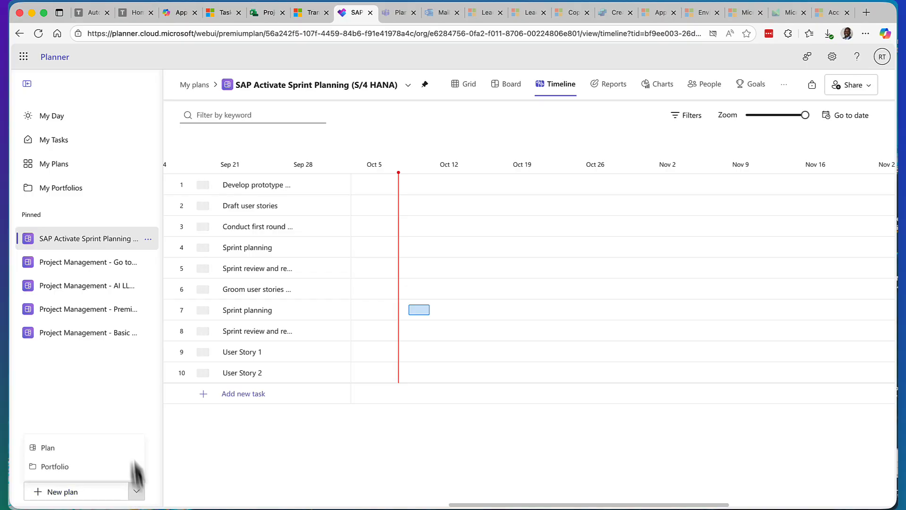
left_click(74, 450)
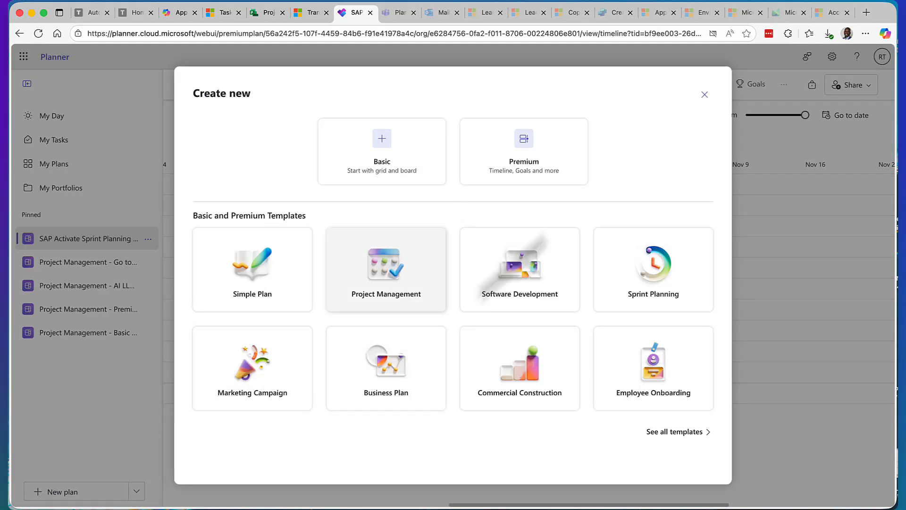
left_click(540, 178)
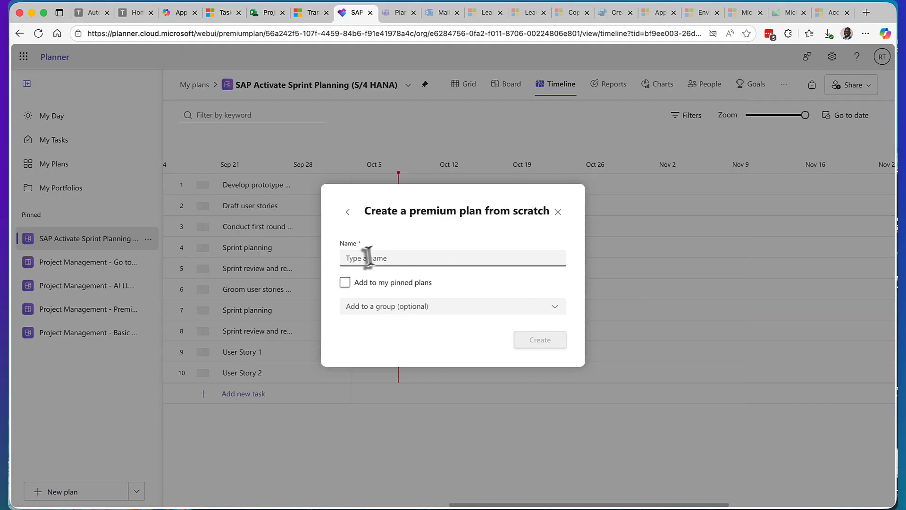
left_click(348, 212)
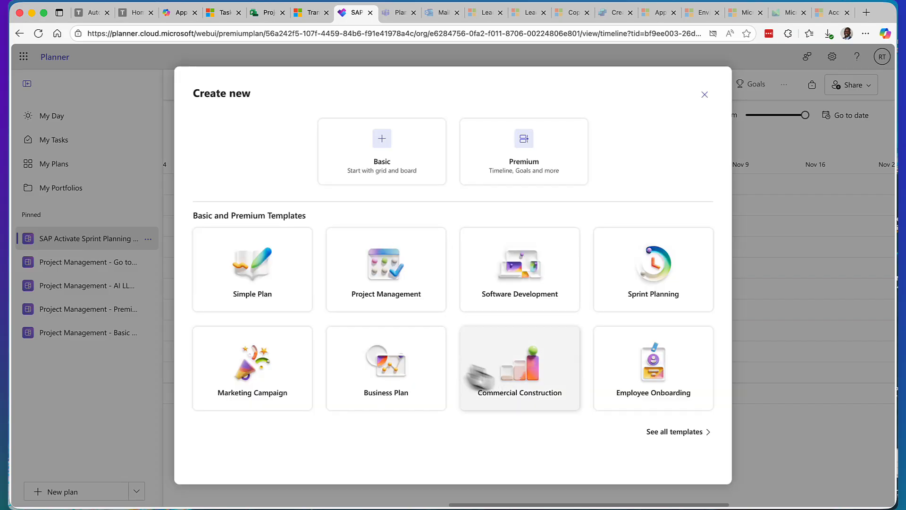
left_click(639, 297)
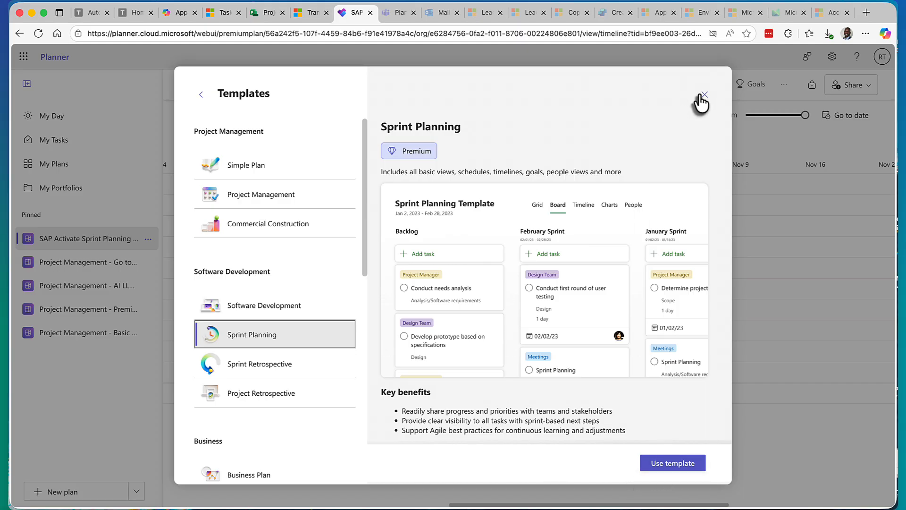
left_click(704, 95)
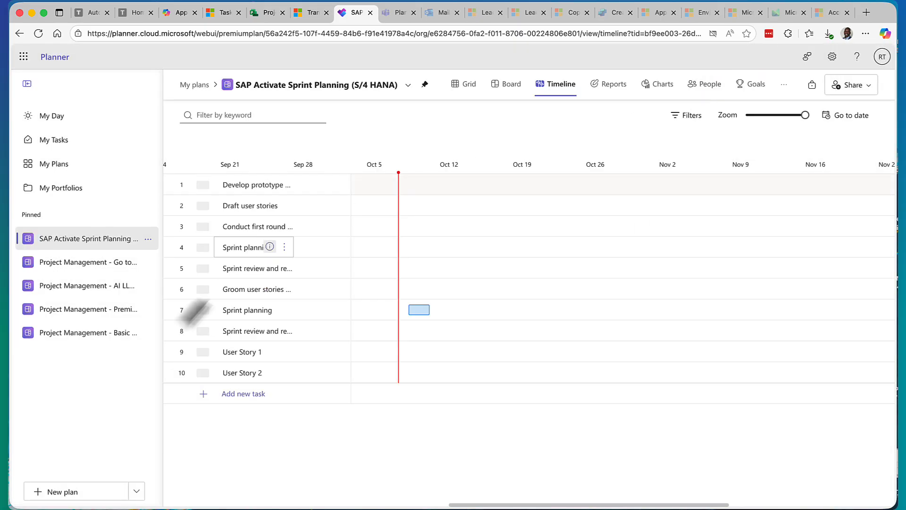
Step: Look at the timeline and extra plan actions of the Premium MS365 Sales Deployment plan, and switch to the Dynamics 365 lead pages
left_click(76, 313)
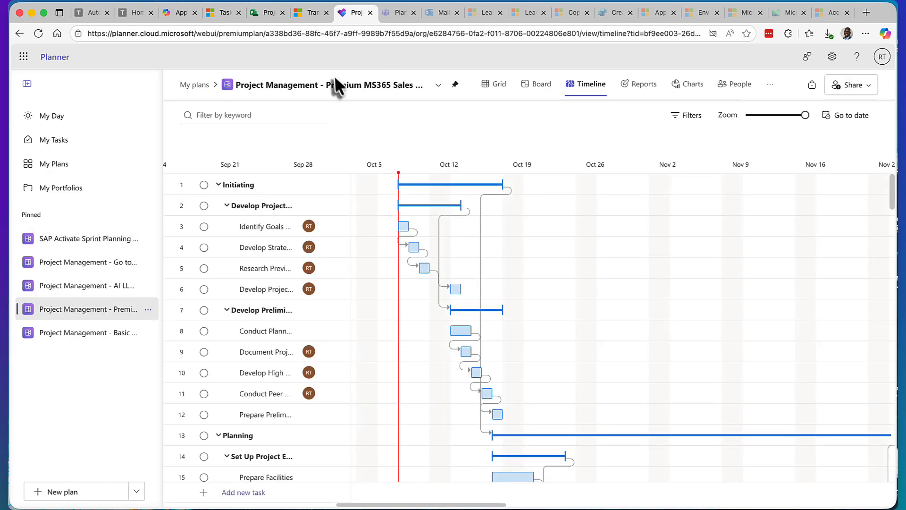
left_click(438, 85)
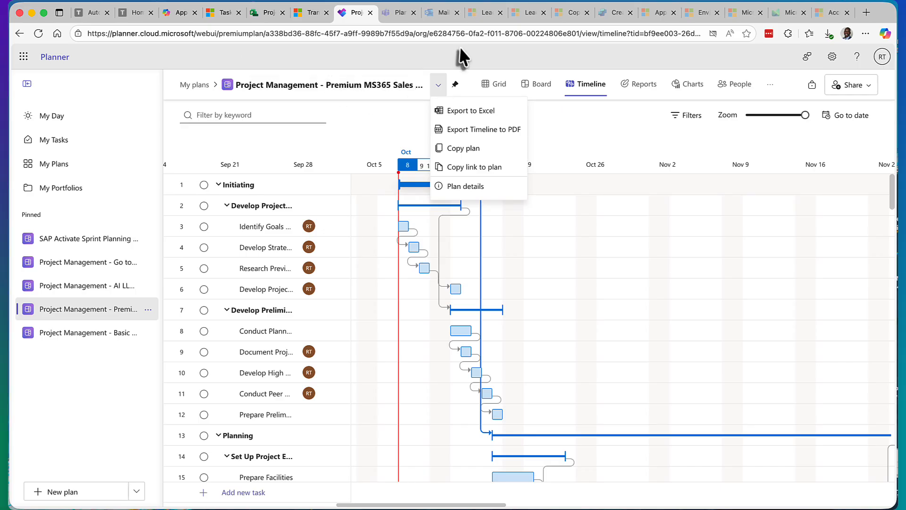
left_click(487, 13)
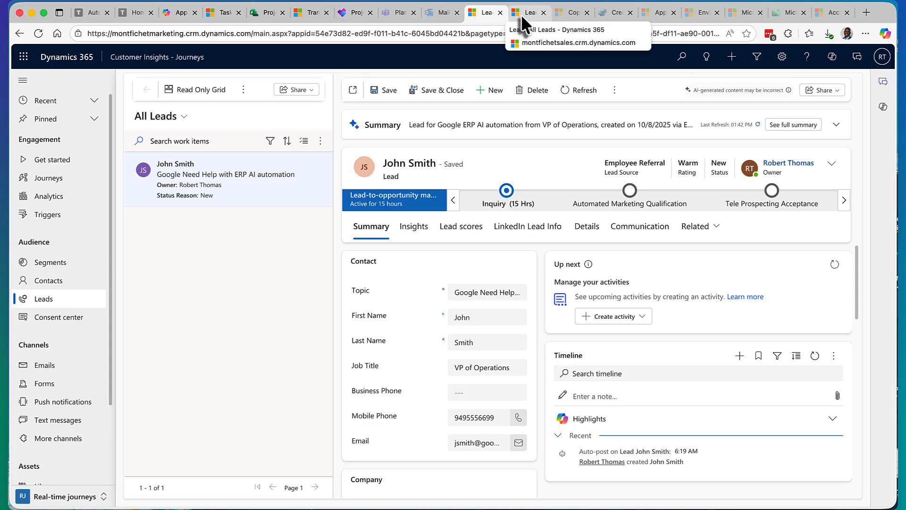
left_click(521, 14)
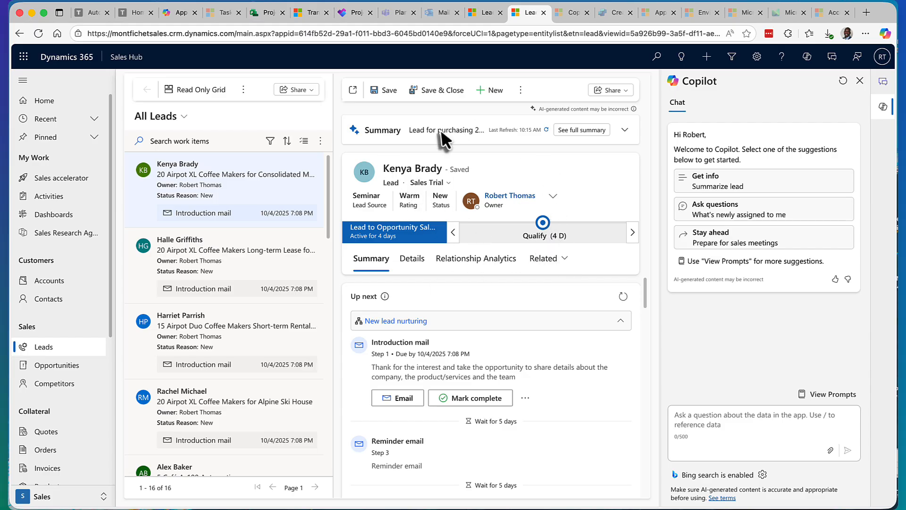
Step: Revisit the Project retirement notice and look through the premium plan's timeline in Planner down to the Executing tasks
left_click(266, 13)
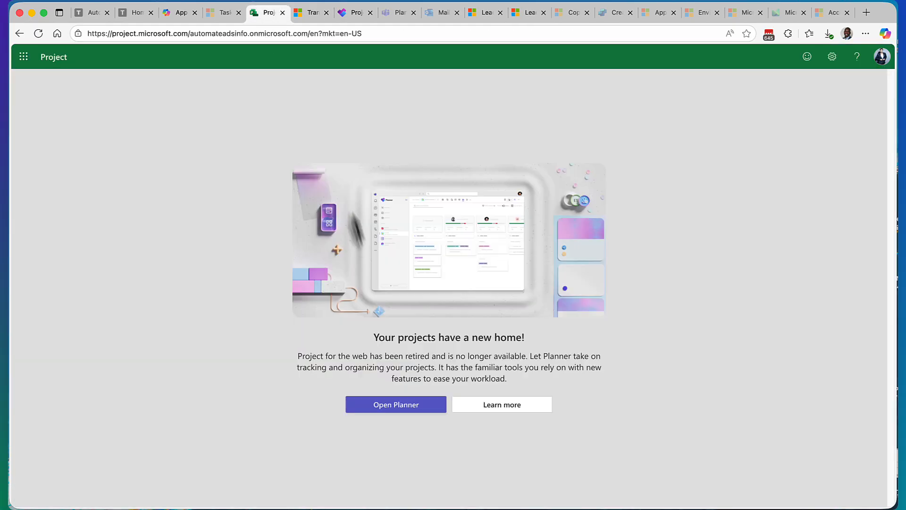
left_click(355, 14)
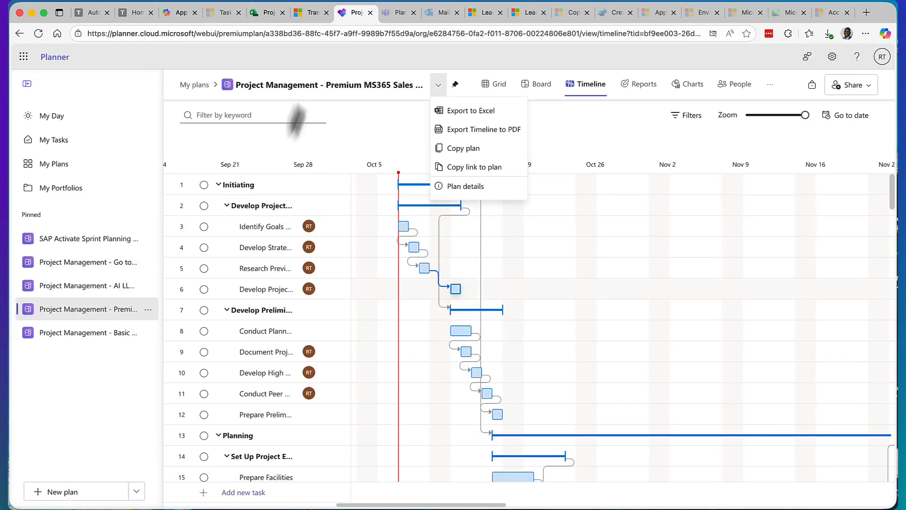
scroll(288, 399, "down", 2)
scroll(287, 396, "down", 15)
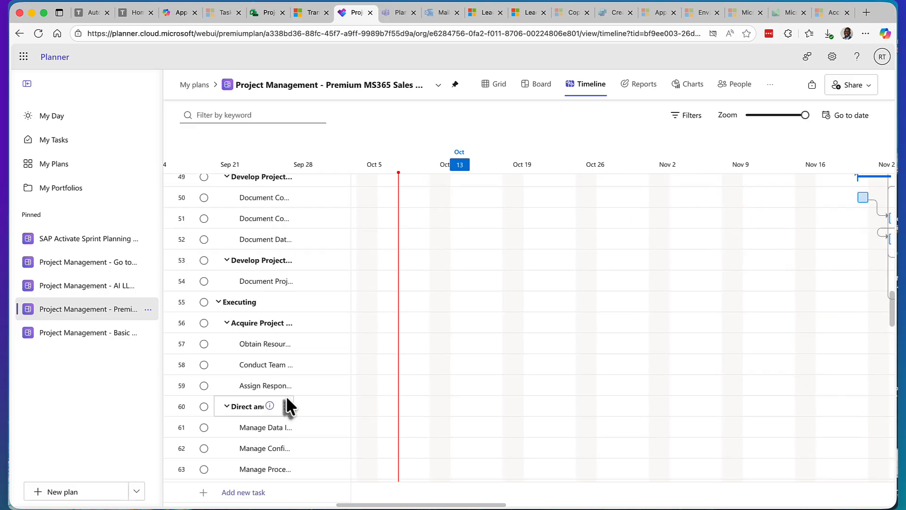
Step: Switch to the Dynamics 365 Sales Hub and browse its site map, opening Goals and Quotes
left_click(526, 14)
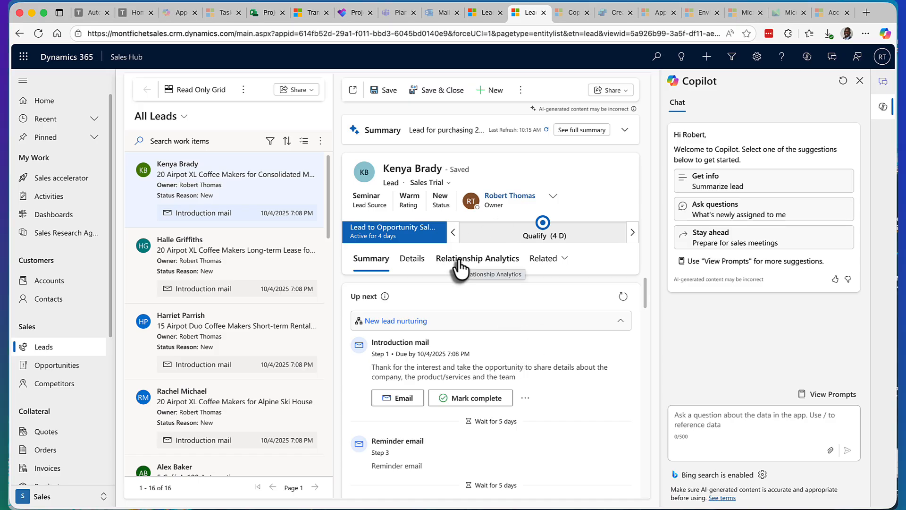
scroll(71, 394, "down", 5)
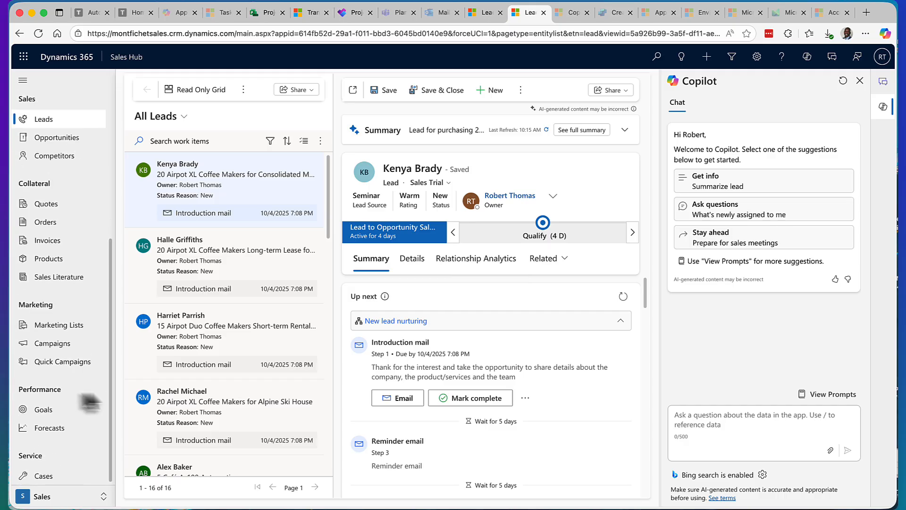
left_click(51, 410)
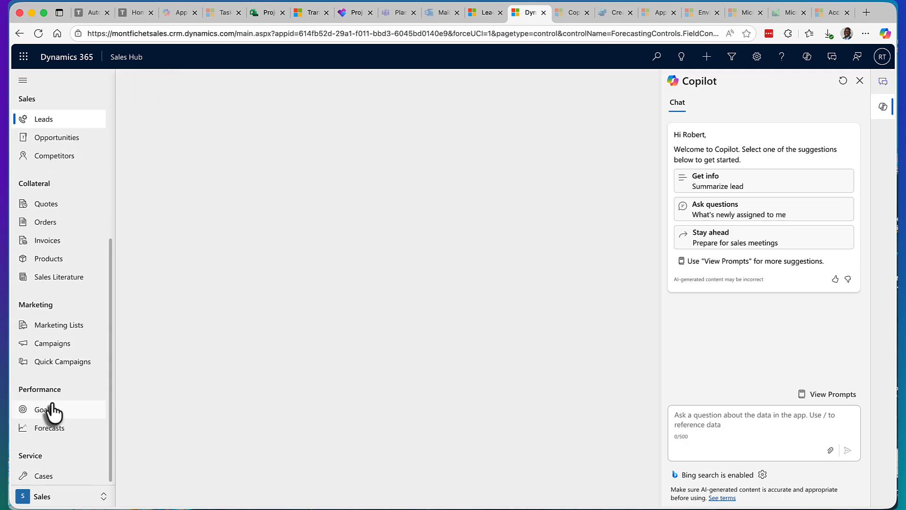
left_click(47, 204)
scroll(68, 240, "up", 1)
scroll(67, 236, "up", 5)
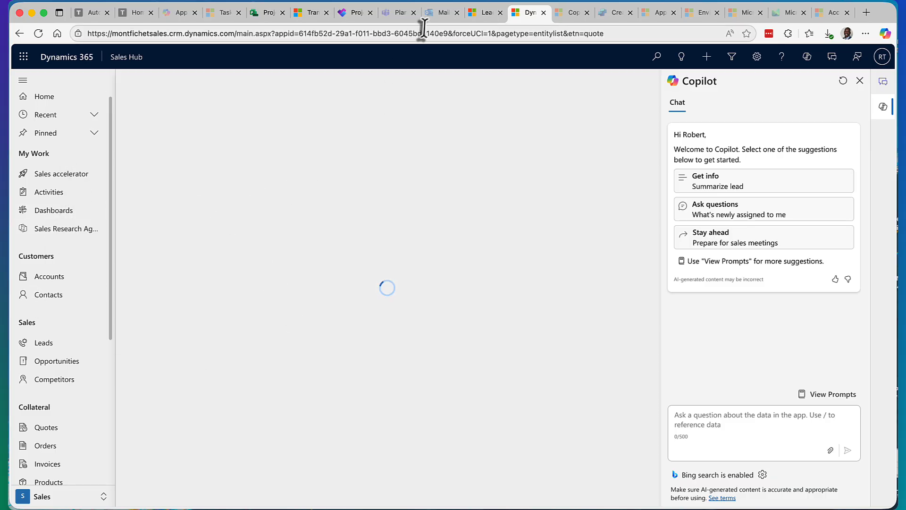
Step: Compare the Project retirement page, the Planner web timeline and the GMS - 2025 portfolio in Planner for Teams
left_click(262, 13)
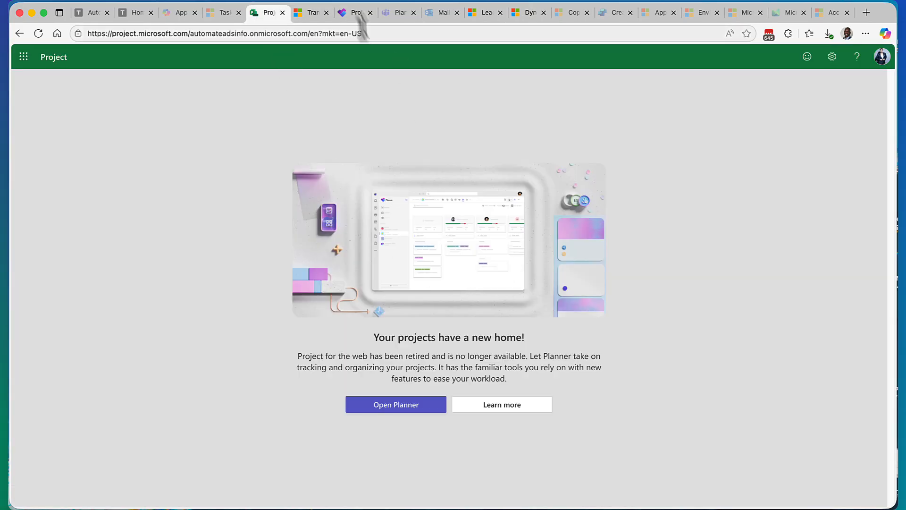
left_click(351, 14)
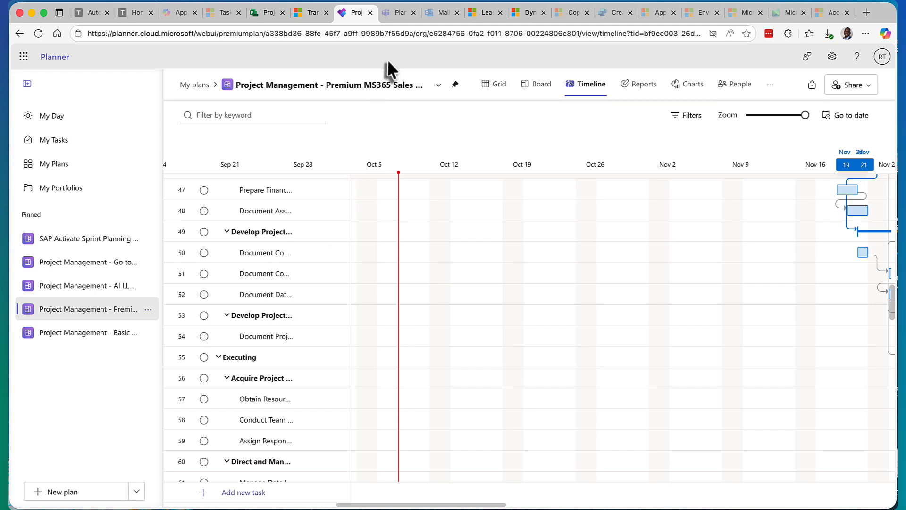
left_click(399, 15)
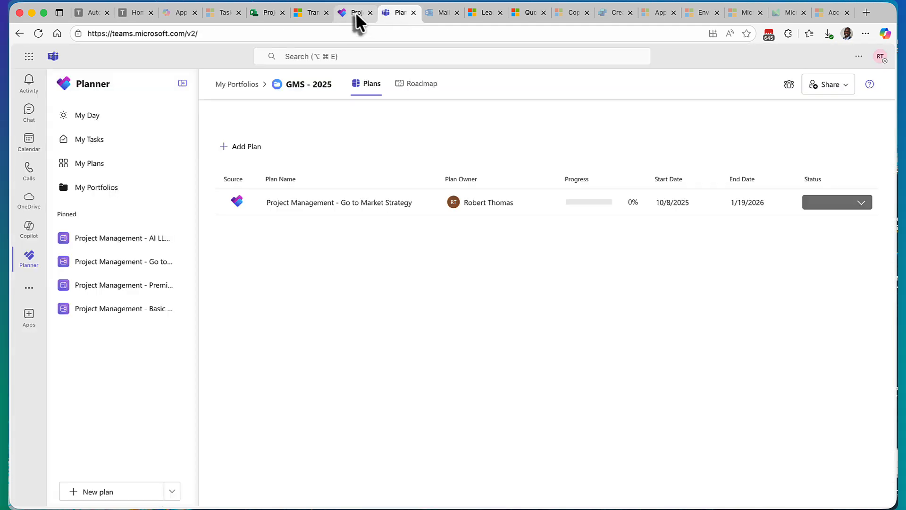
Step: Assign a team member to the Conduct Planning Workshop task in the premium plan's timeline in web Planner, and show the plan as a grid
left_click(355, 12)
scroll(281, 363, "up", 15)
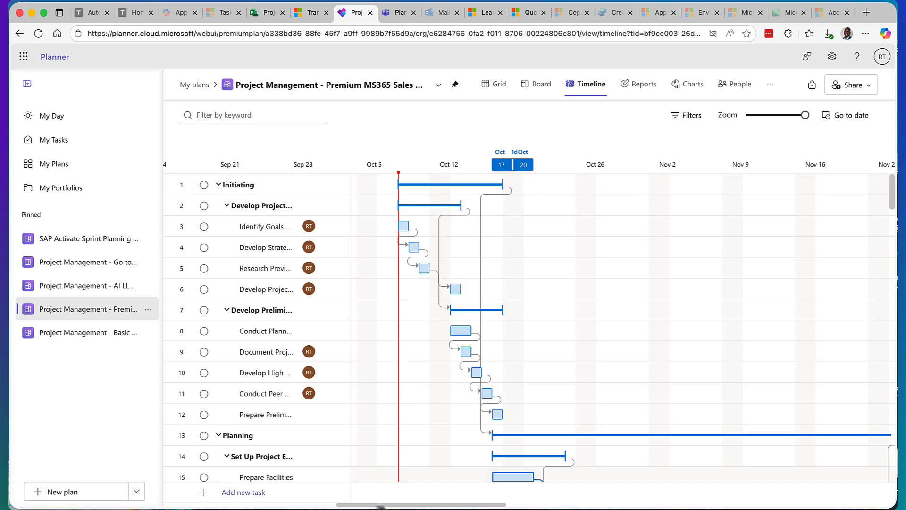
mouse_move(380, 506)
left_mouse_down()
mouse_move(439, 506)
mouse_move(332, 505)
mouse_move(520, 505)
mouse_move(359, 505)
mouse_move(399, 505)
mouse_move(387, 507)
left_mouse_up()
scroll(309, 464, "down", 3)
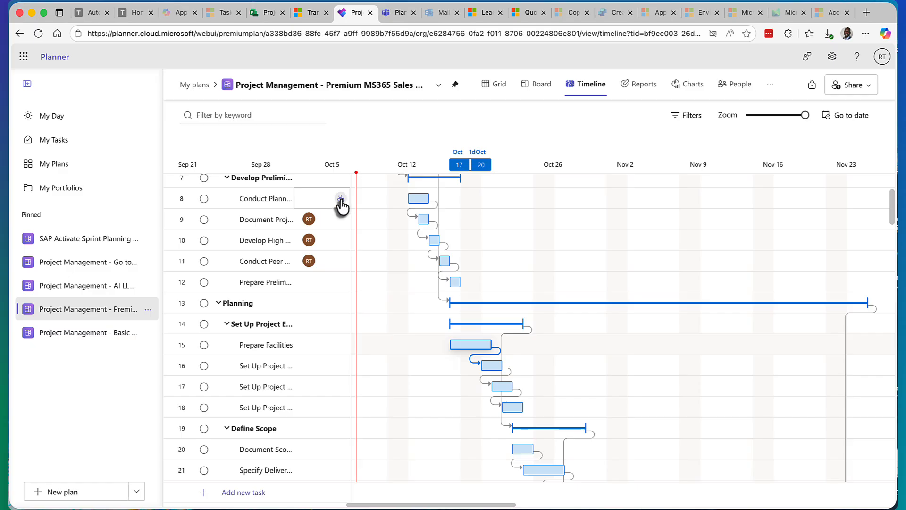
left_click(340, 199)
left_click(325, 262)
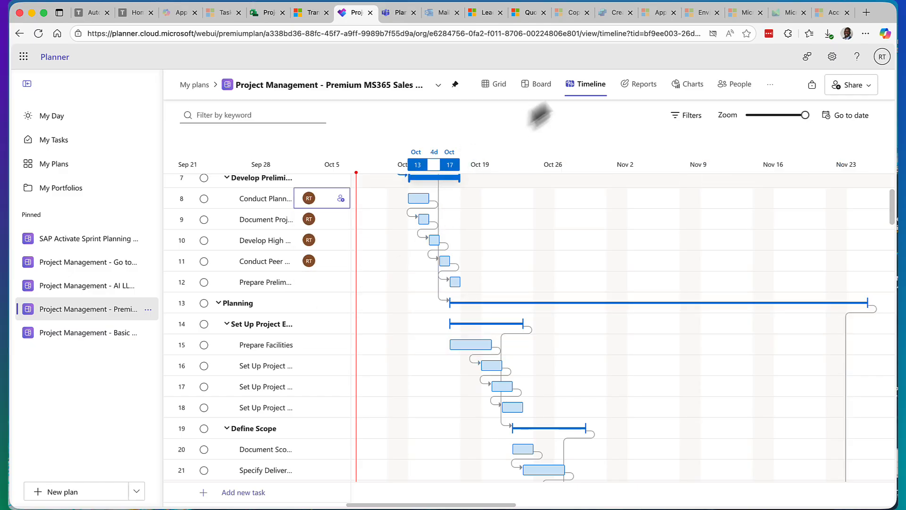
left_click(496, 86)
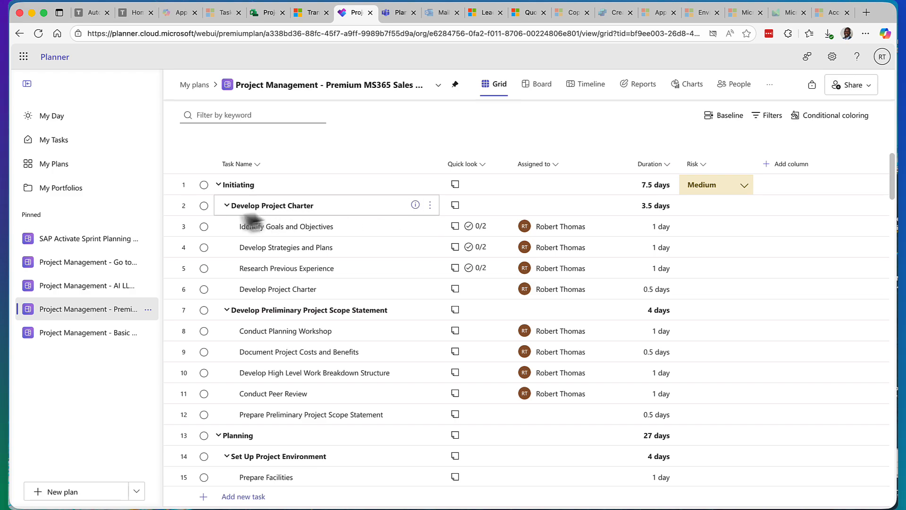
Step: Toggle the completion of the Identify Goals and Objectives task on and off, and promote that subtask one level
left_click(203, 227)
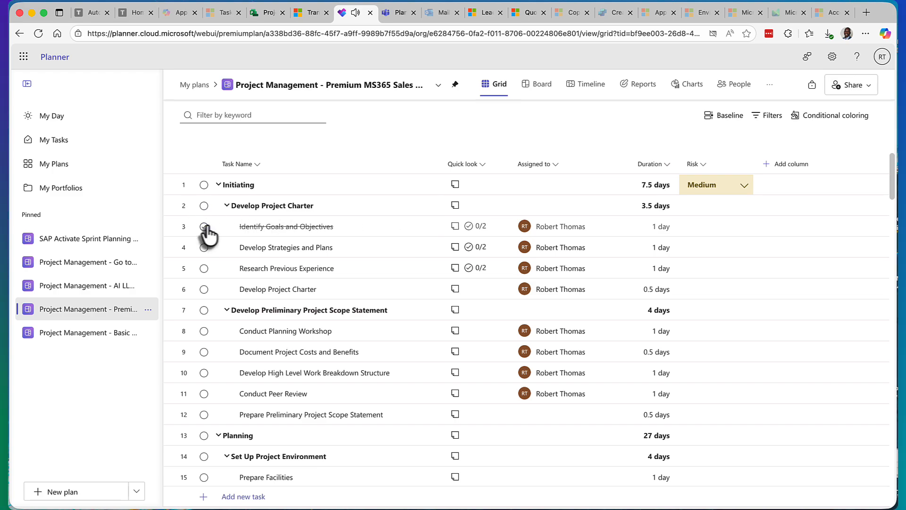
left_click(205, 227)
left_click(430, 226)
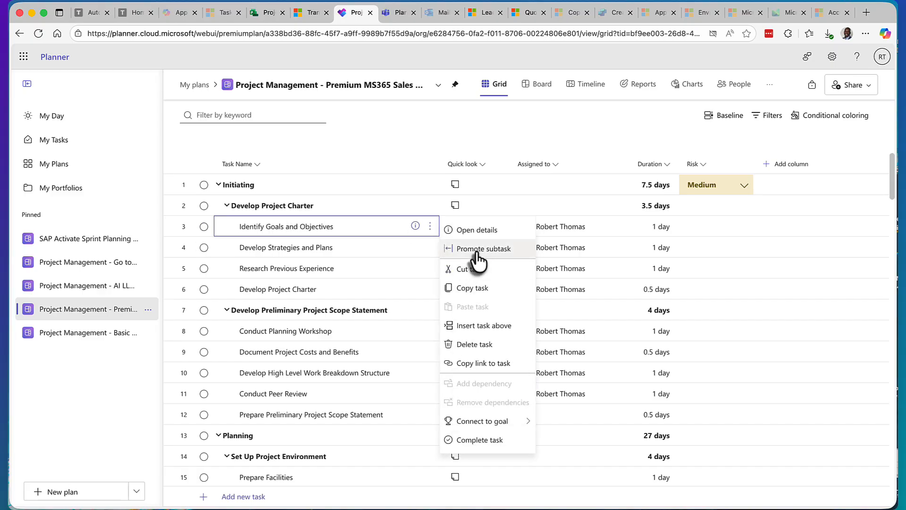
left_click(477, 250)
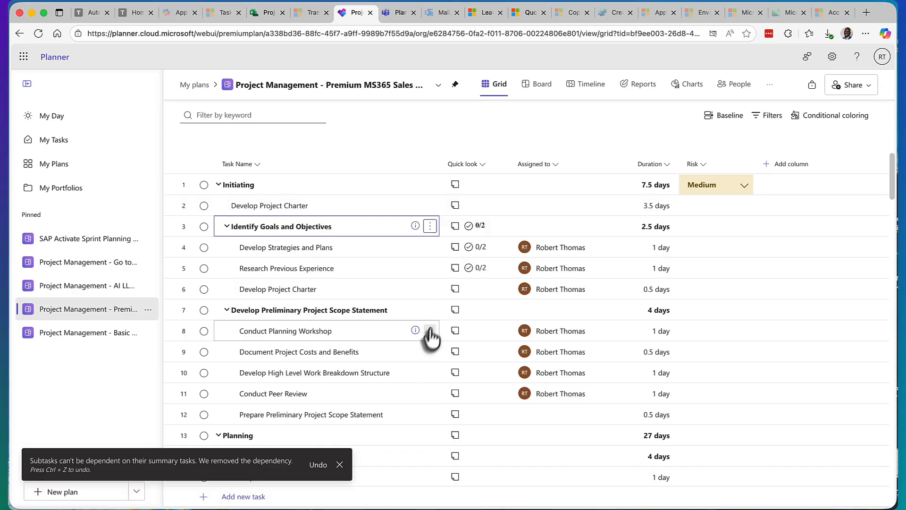
Step: Collapse and re-expand the Identify Goals and Objectives group, and look through the grid's Initiating and Planning tasks
left_click(227, 226)
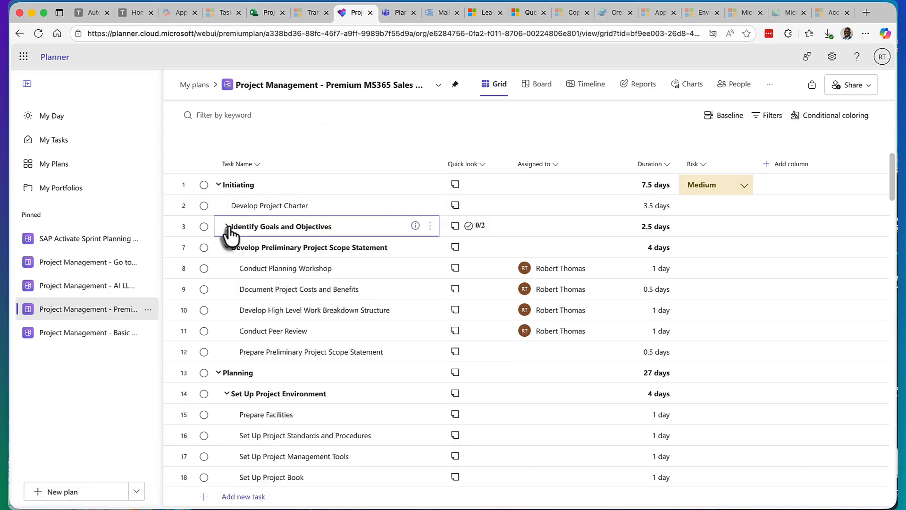
left_click(227, 226)
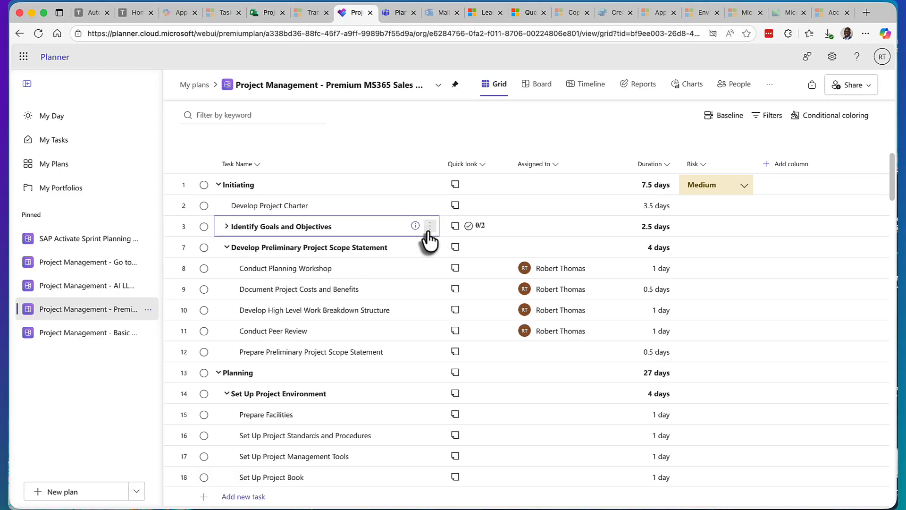
left_click(227, 226)
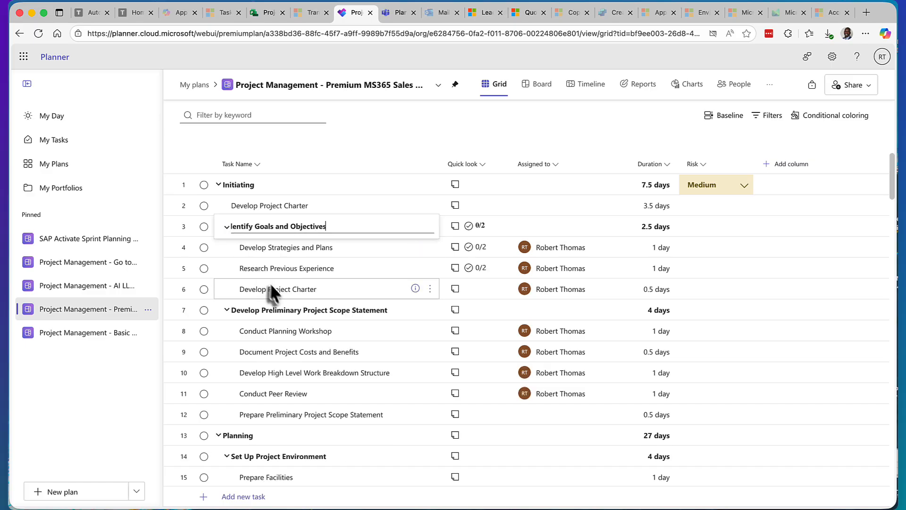
left_click(218, 185)
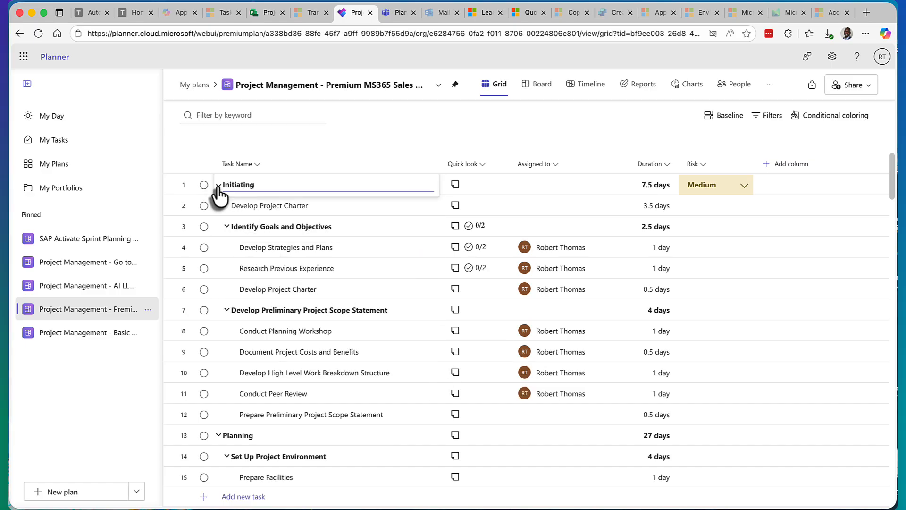
left_click(248, 241)
scroll(343, 347, "down", 3)
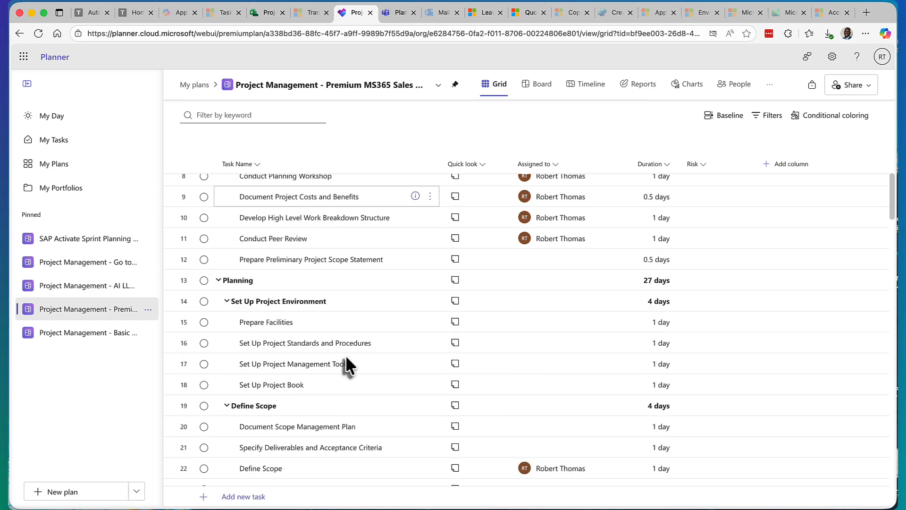
scroll(345, 355, "up", 3)
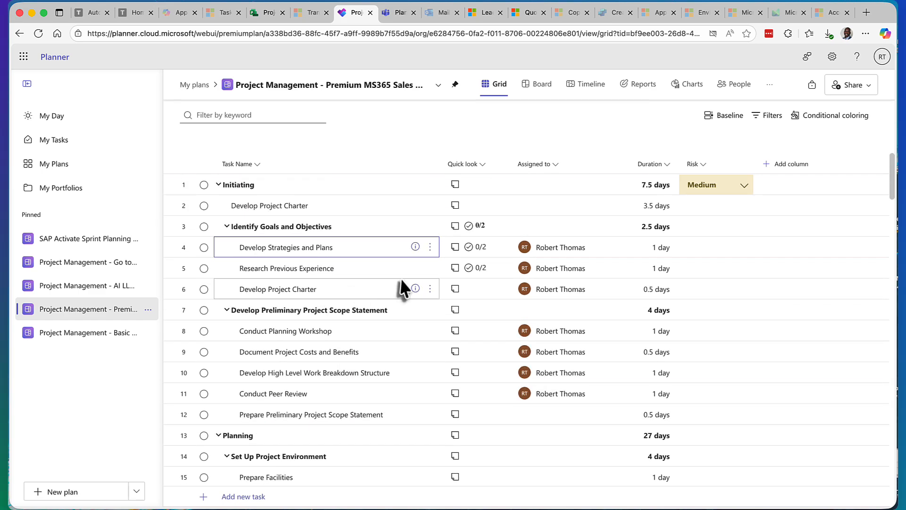
Step: Review the commands available for the Develop Strategies and Plans task without applying any
left_click(430, 248)
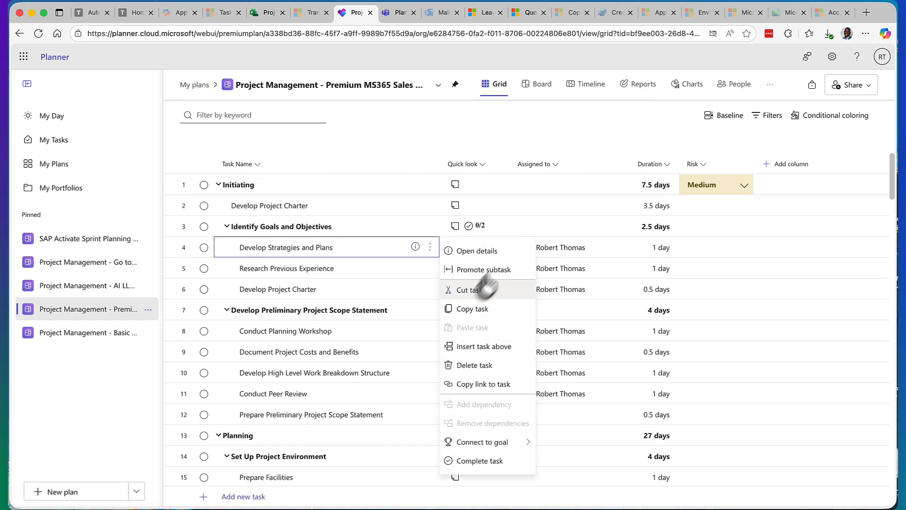
key("Escape")
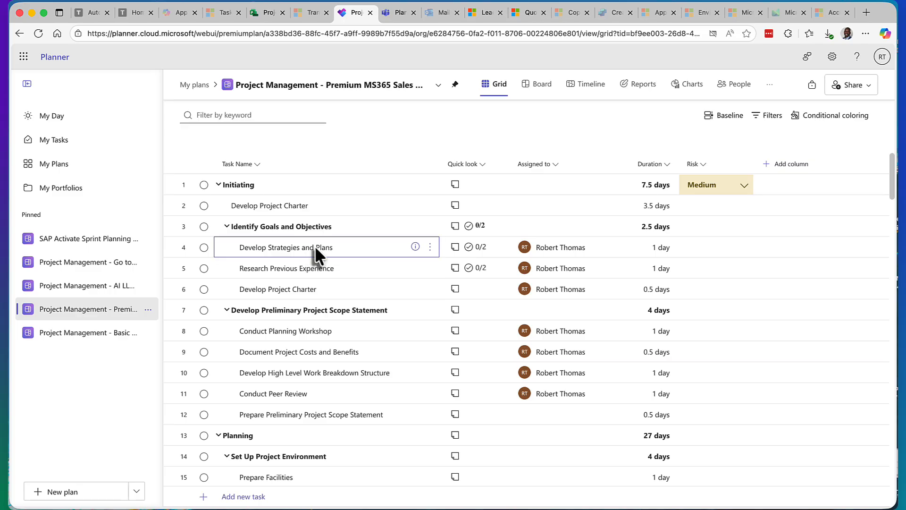
double_click(324, 247)
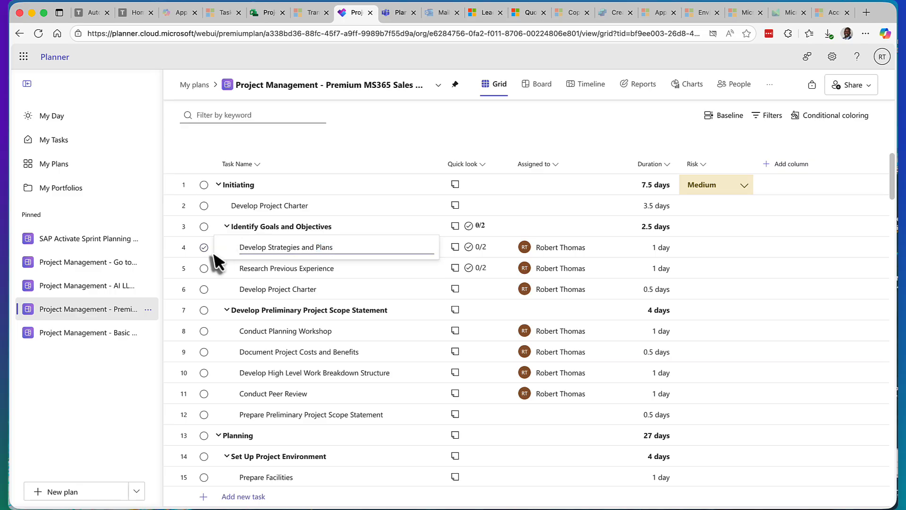
Step: Open the details of the Research Previous Experience task and review its dates, checklist, effort, dependencies and attachments
left_click(349, 266)
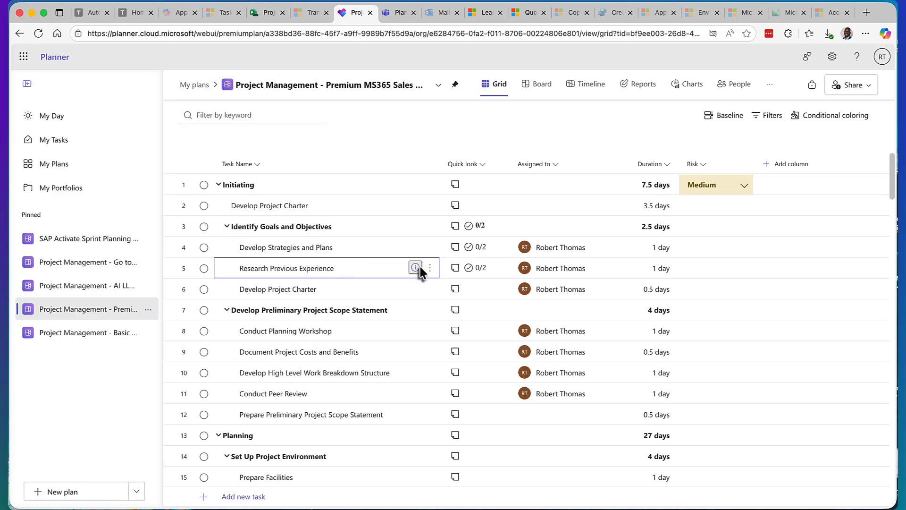
left_click(419, 268)
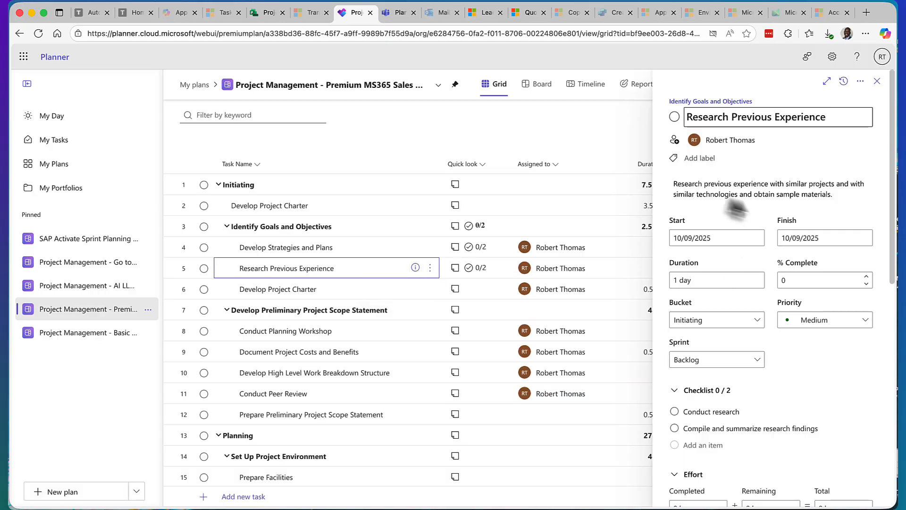
scroll(744, 260, "down", 4)
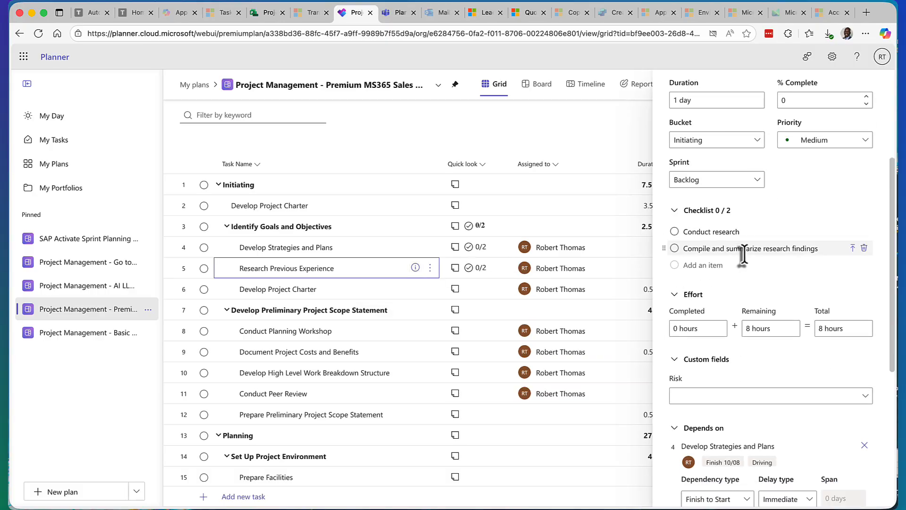
scroll(711, 281, "down", 5)
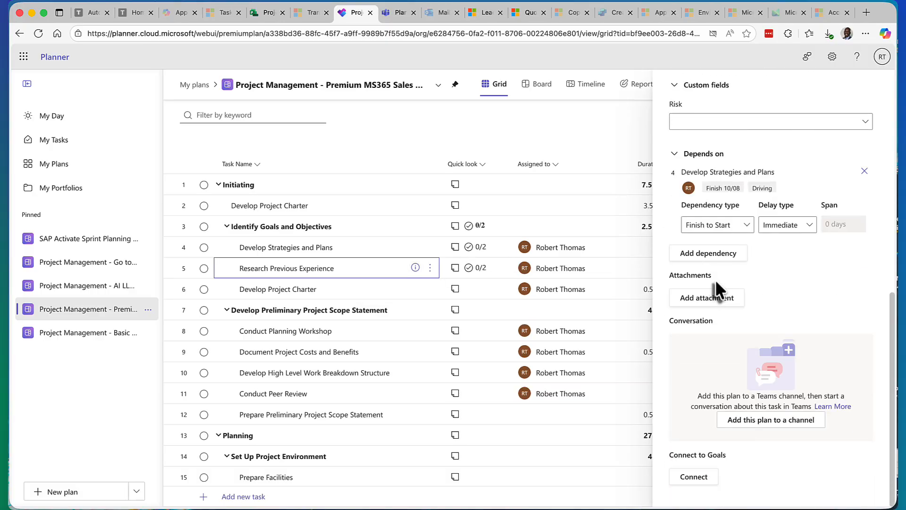
scroll(726, 279, "up", 5)
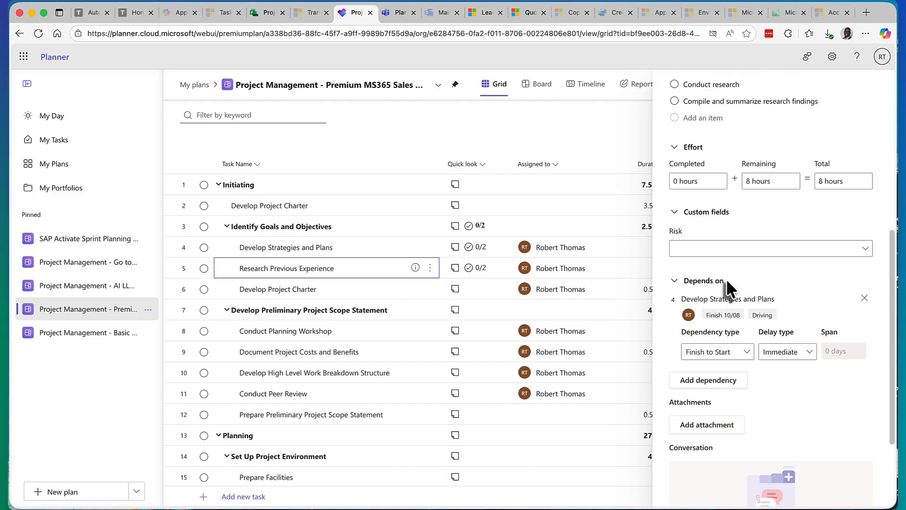
scroll(744, 271, "up", 5)
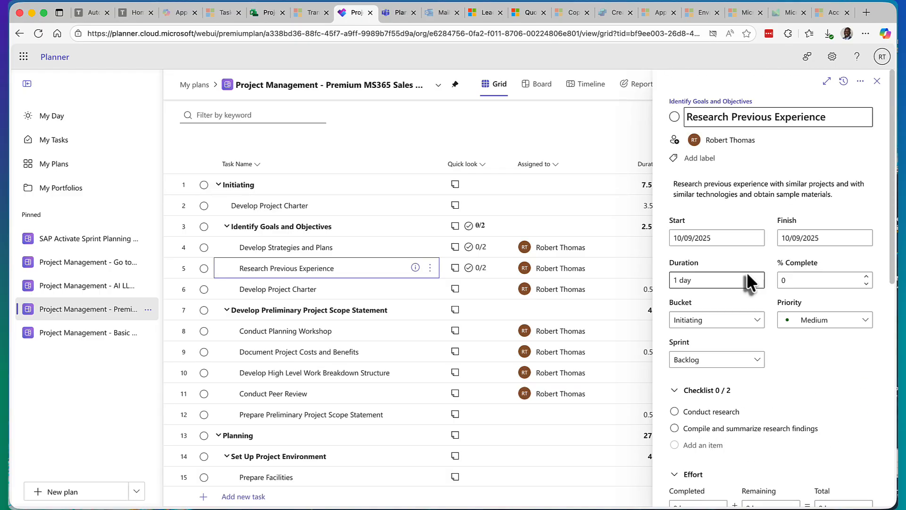
scroll(750, 265, "down", 10)
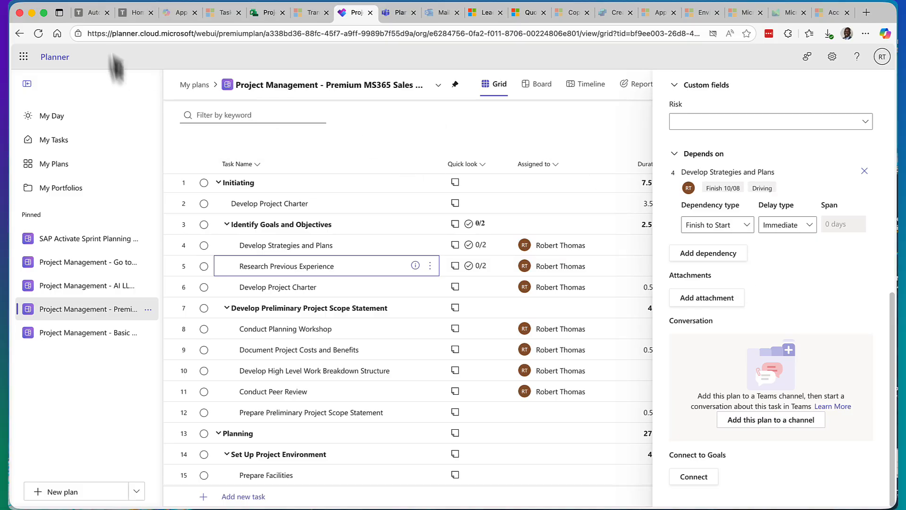
Step: Visit the Automate Powered by AI course page, and look through the All apps list in Microsoft 365 Copilot
left_click(94, 14)
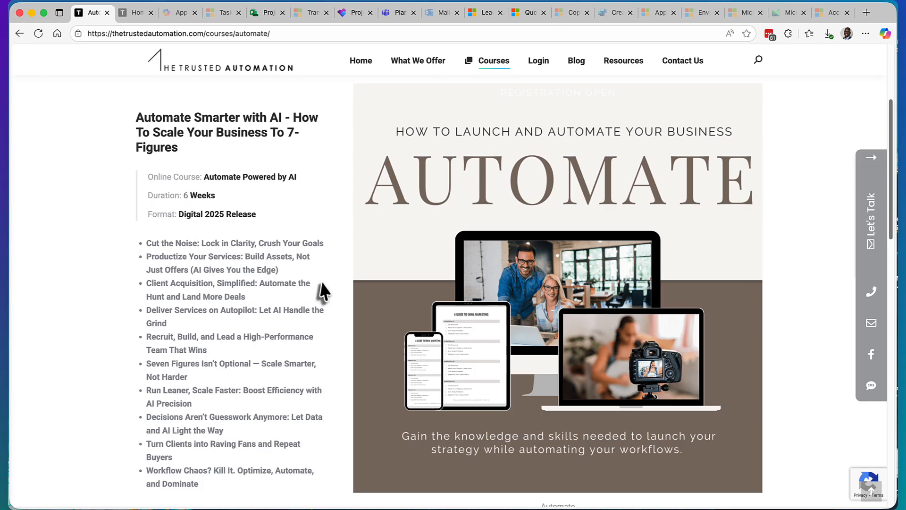
scroll(321, 283, "down", 1)
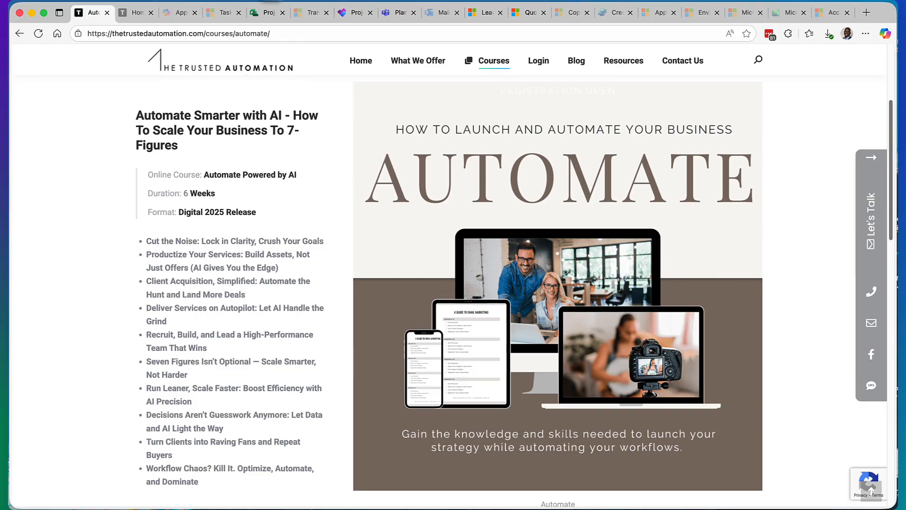
left_click(172, 12)
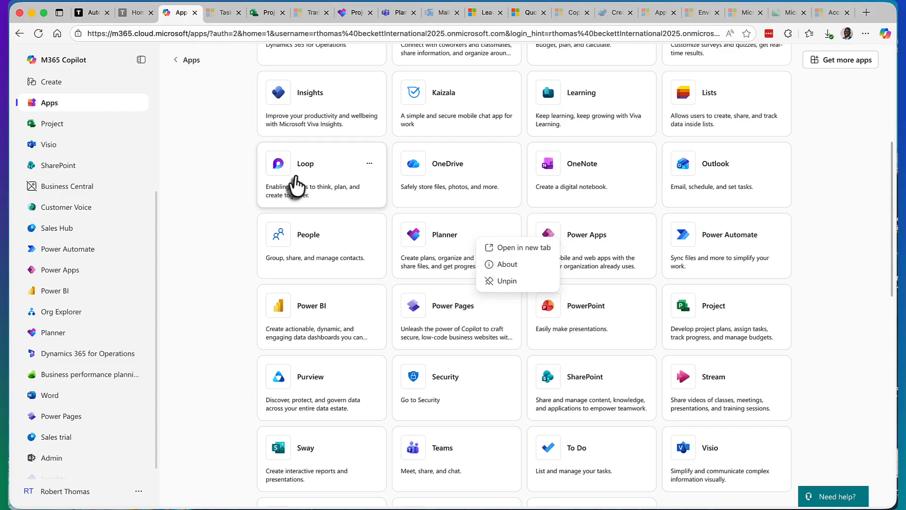
left_click(214, 171)
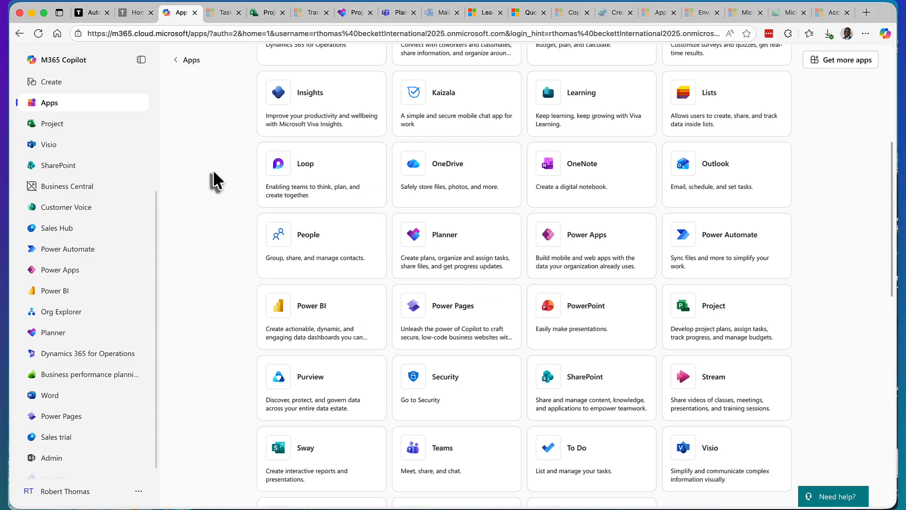
scroll(210, 214, "up", 6)
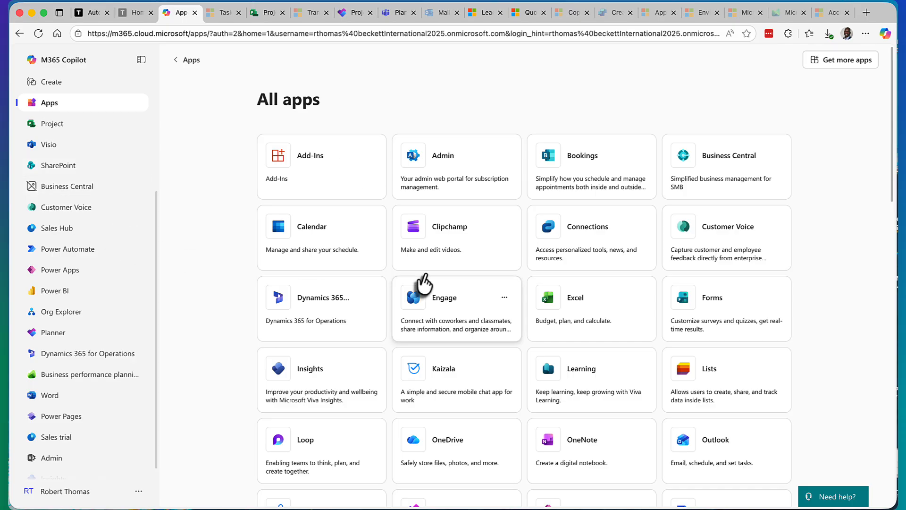
scroll(425, 280, "down", 6)
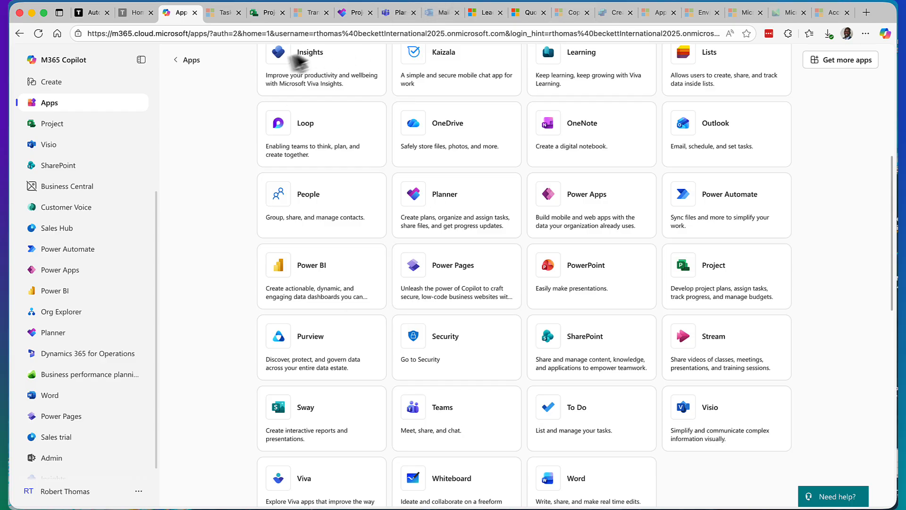
Step: Return to the Automate Powered by AI course page and look through it to the session sign-up form
left_click(133, 15)
left_click(92, 12)
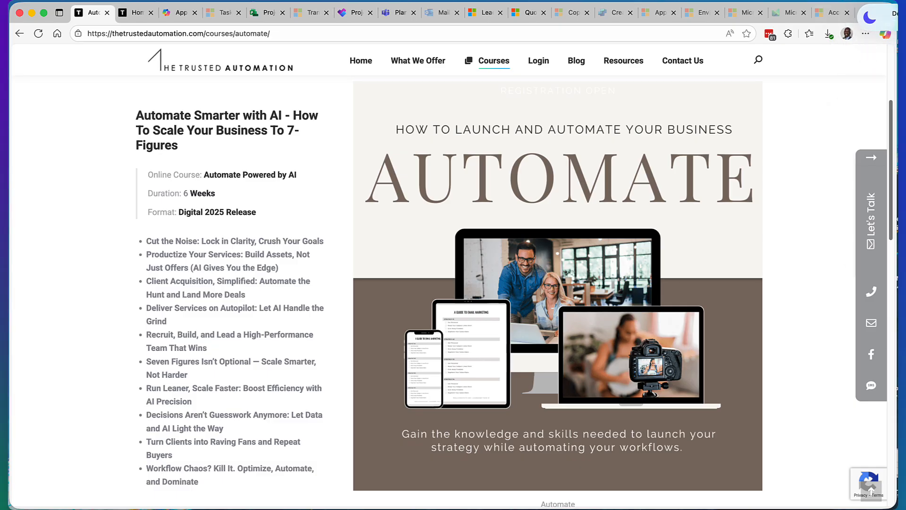
left_click(804, 134)
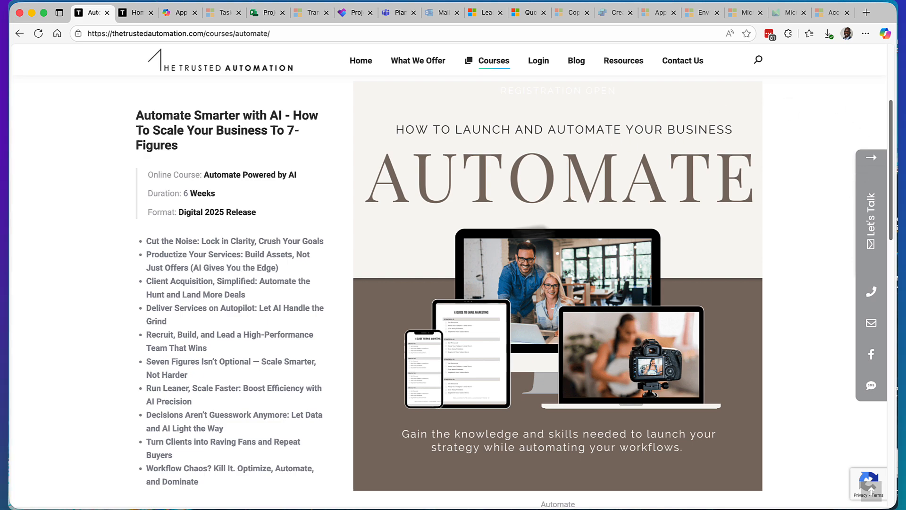
scroll(496, 311, "down", 10)
scroll(433, 398, "down", 5)
scroll(437, 352, "up", 4)
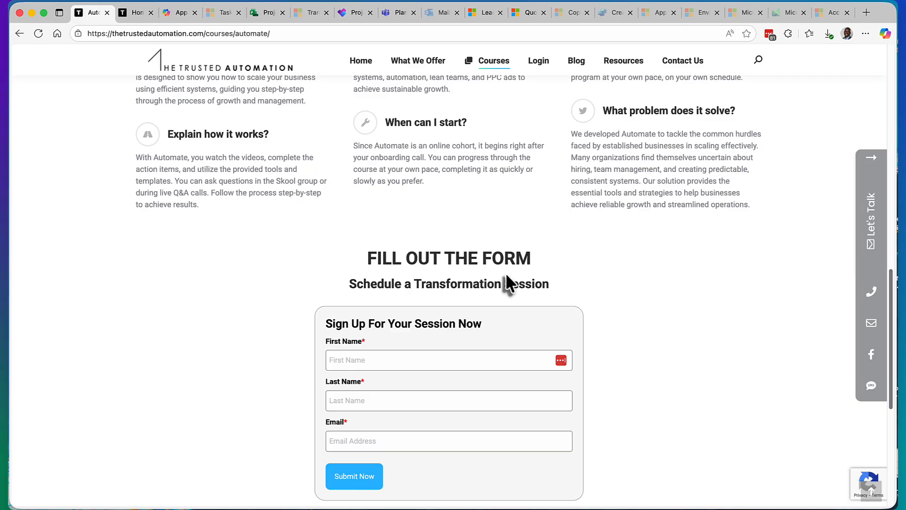
scroll(505, 268, "up", 10)
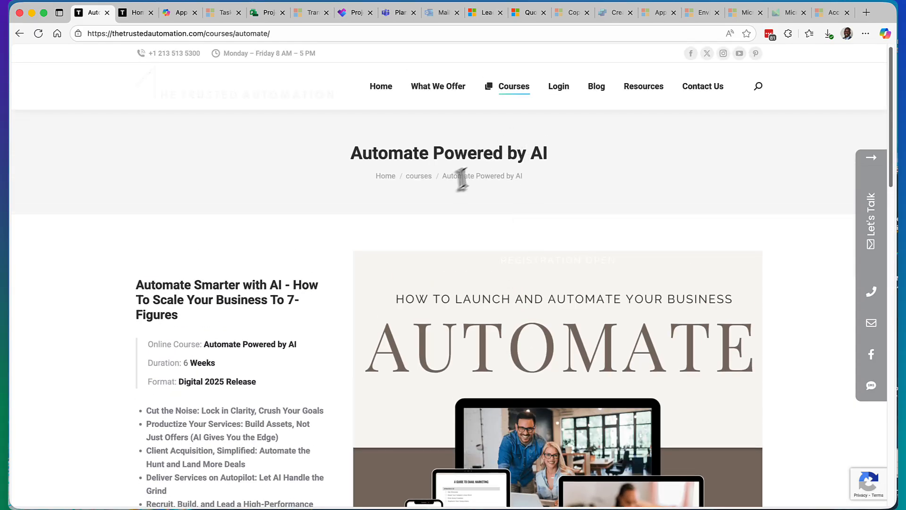
Step: Open the Automate Everything – AI Unleashed course page, look through it to the sign-up form, and highlight the course duration
mouse_move(522, 103)
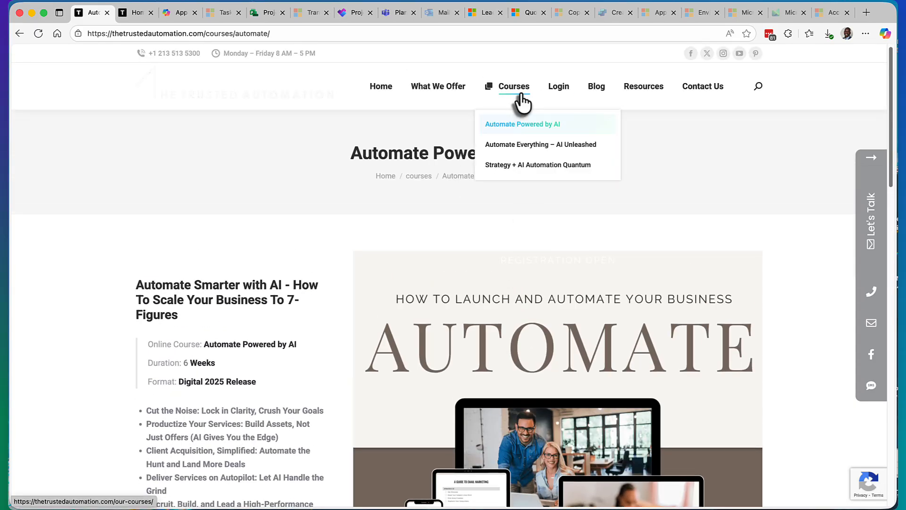
left_click(530, 150)
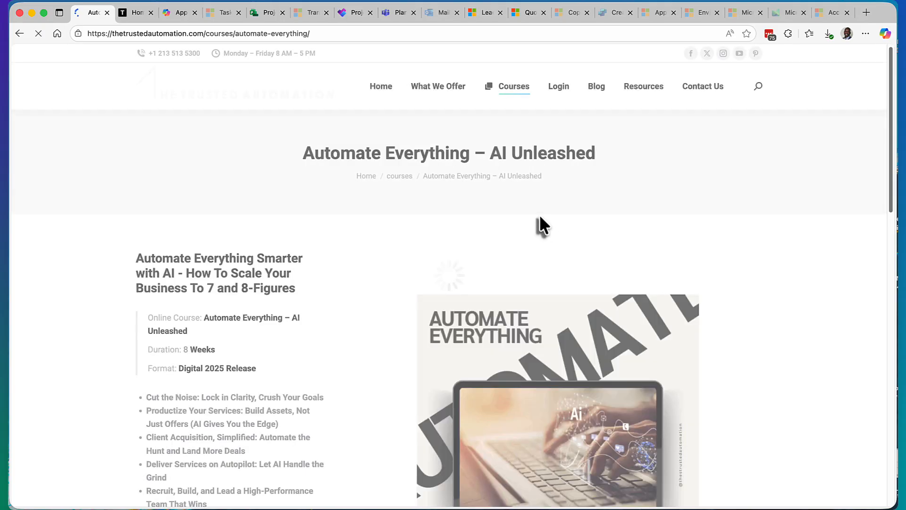
scroll(404, 277, "down", 5)
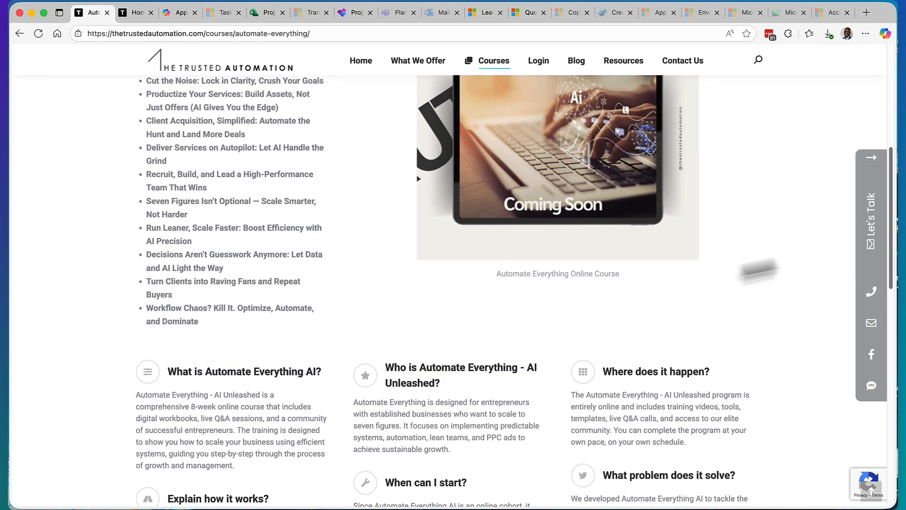
scroll(443, 272, "down", 7)
scroll(444, 268, "down", 4)
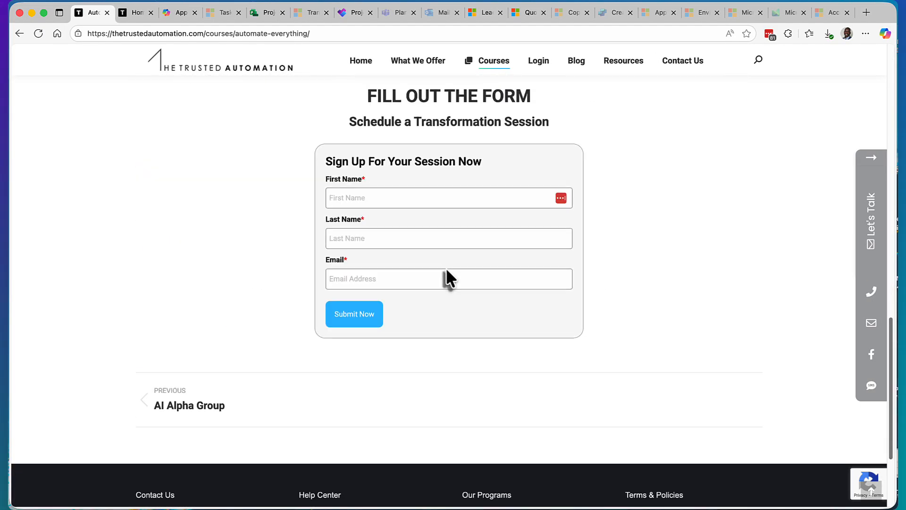
scroll(445, 269, "up", 8)
scroll(445, 270, "up", 8)
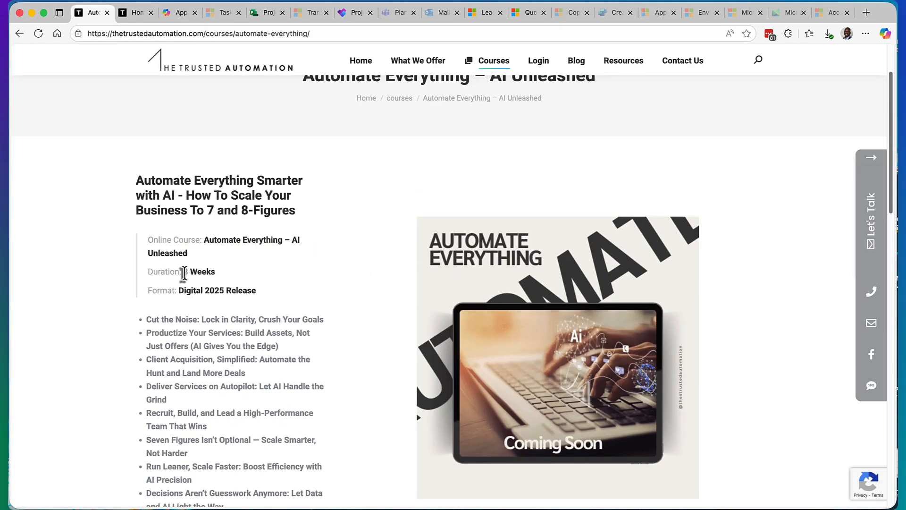
left_click_drag(184, 273, 222, 278)
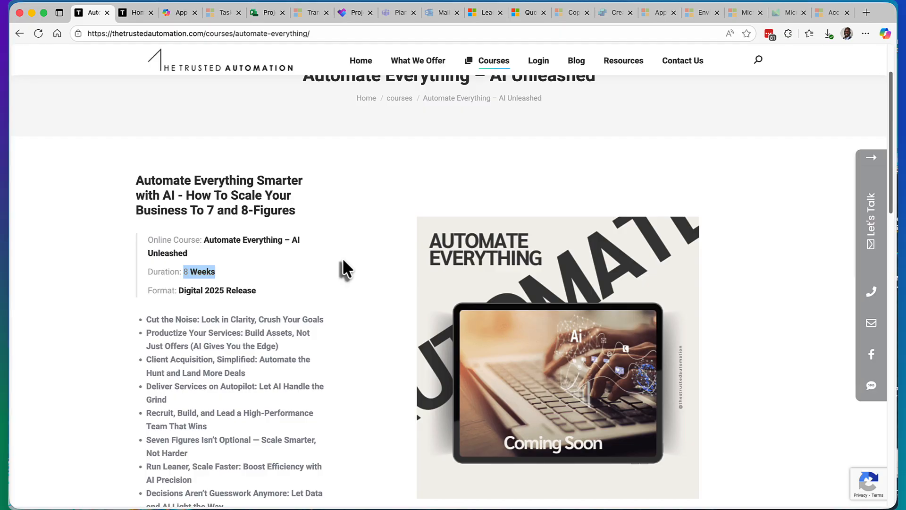
Step: Visit The Trusted Automation courses home page, bring up its sign-up form to look at it, and close the form
scroll(350, 261, "down", 2)
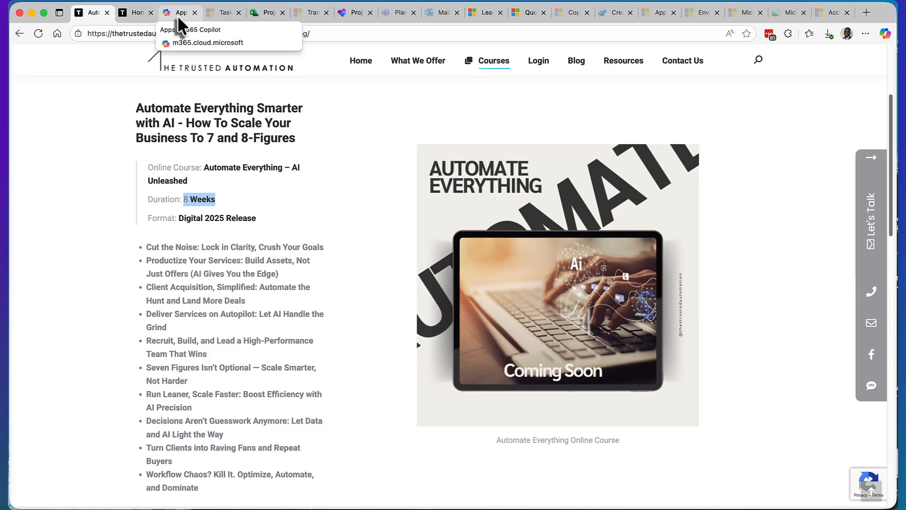
left_click(136, 13)
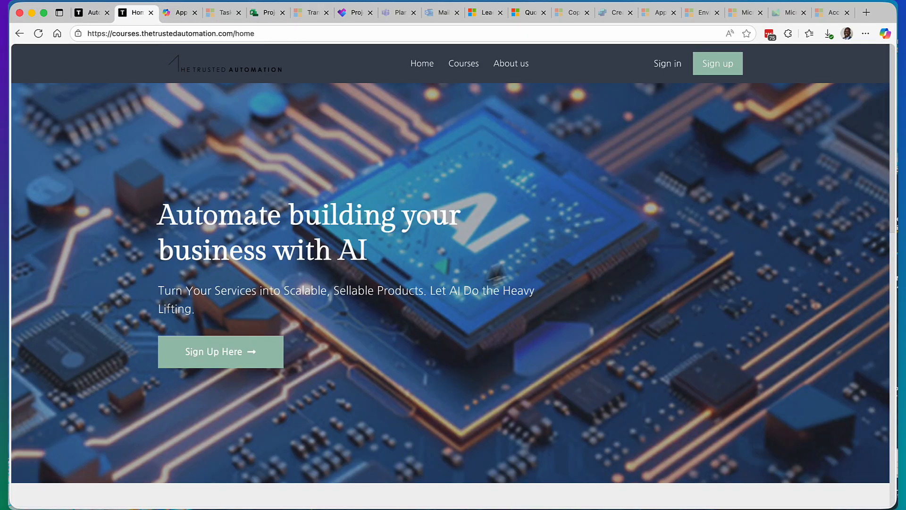
scroll(521, 285, "down", 10)
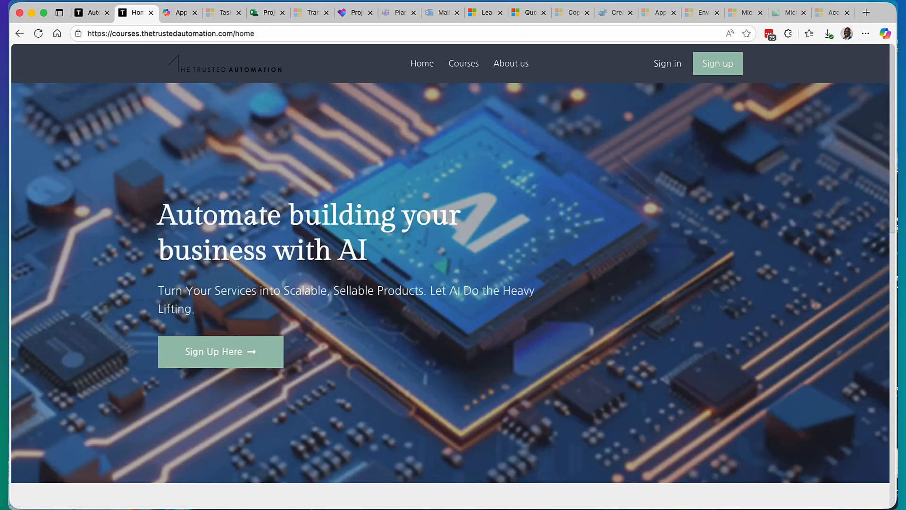
left_click(252, 364)
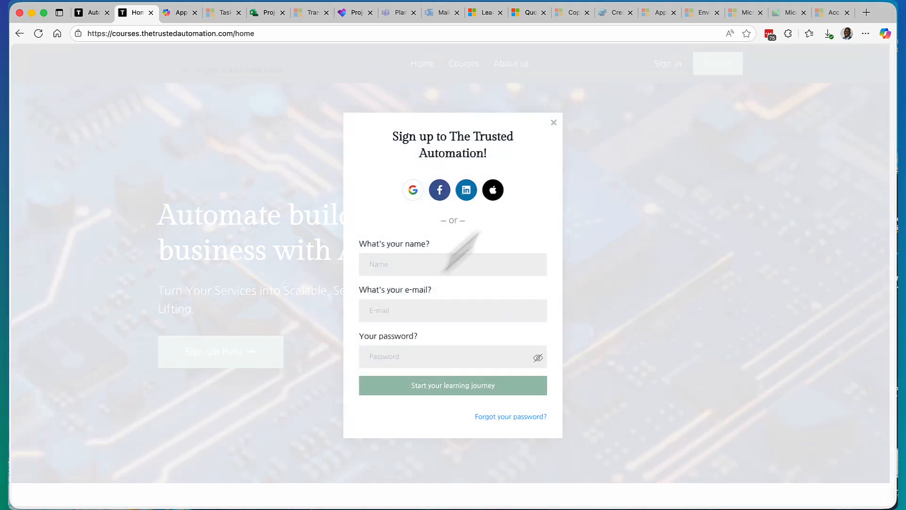
left_click(555, 123)
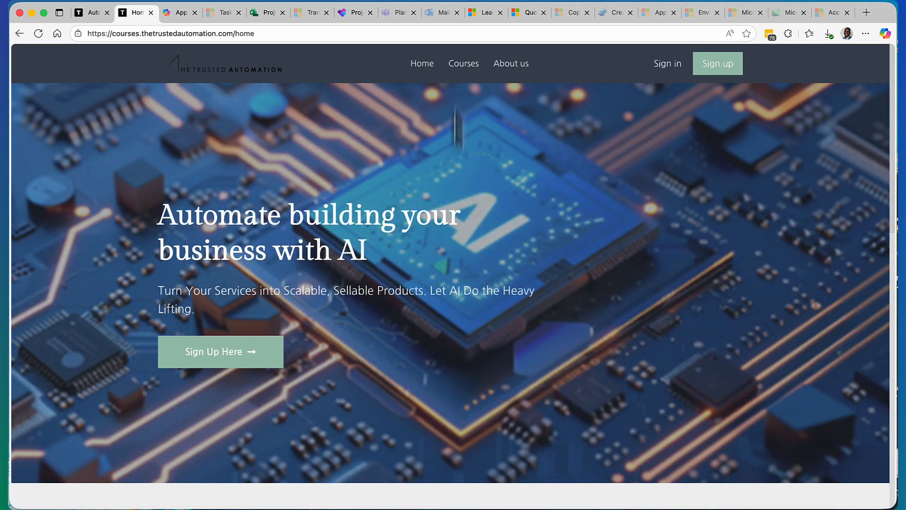
Step: Revisit the Microsoft 365 apps list and the Project retirement notice, and look at the start of the Microsoft Planner product page
left_click(176, 13)
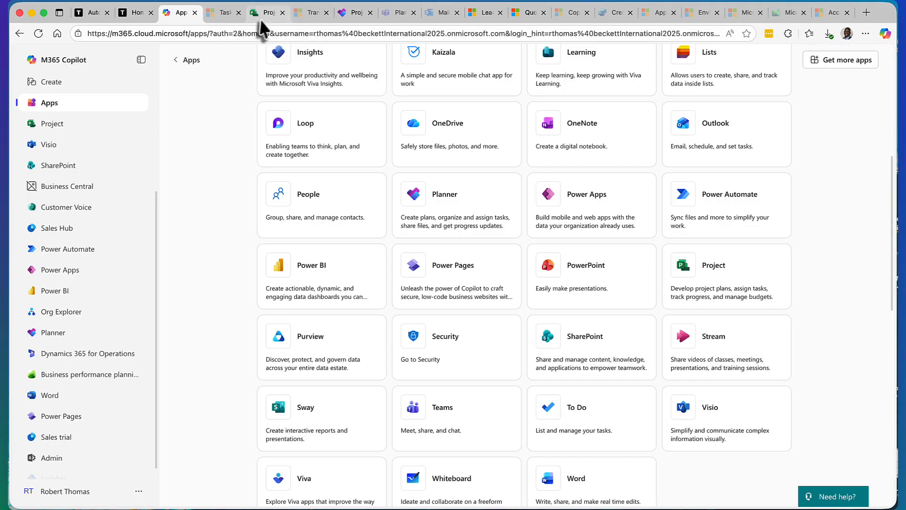
left_click(266, 14)
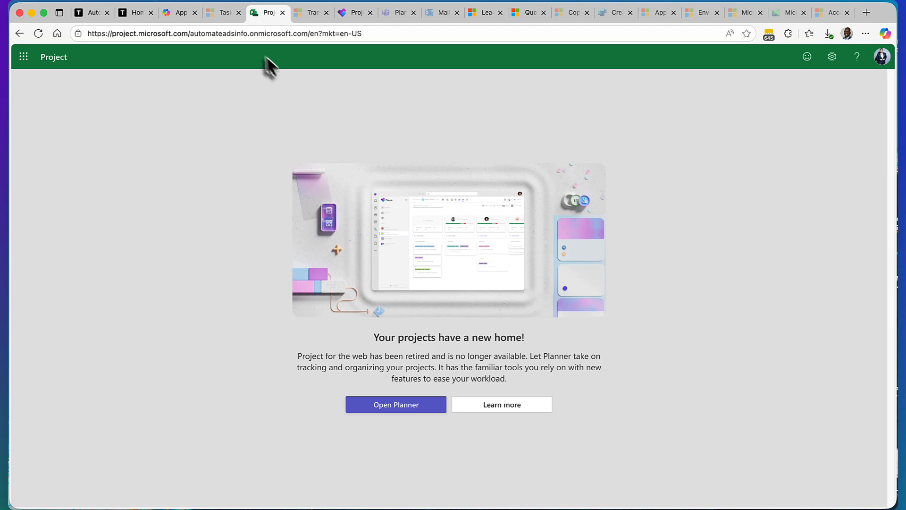
left_click(218, 16)
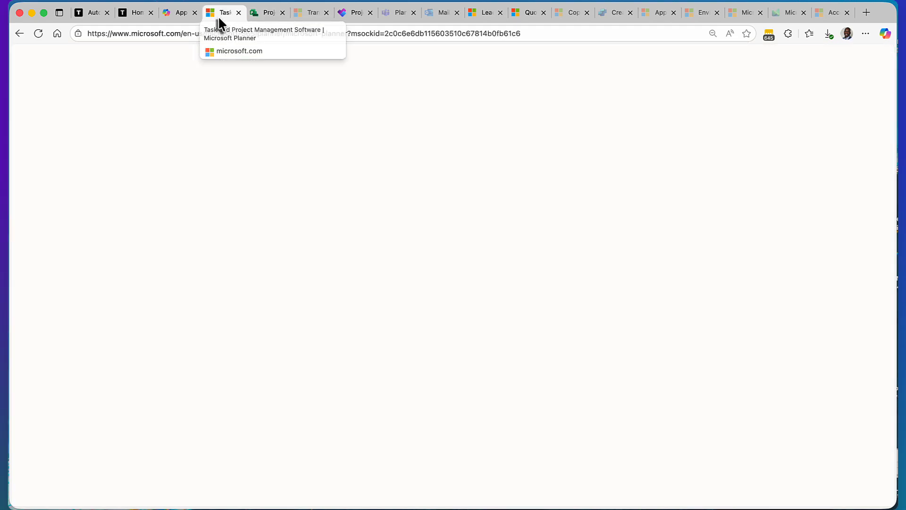
scroll(264, 284, "up", 5)
scroll(264, 285, "up", 10)
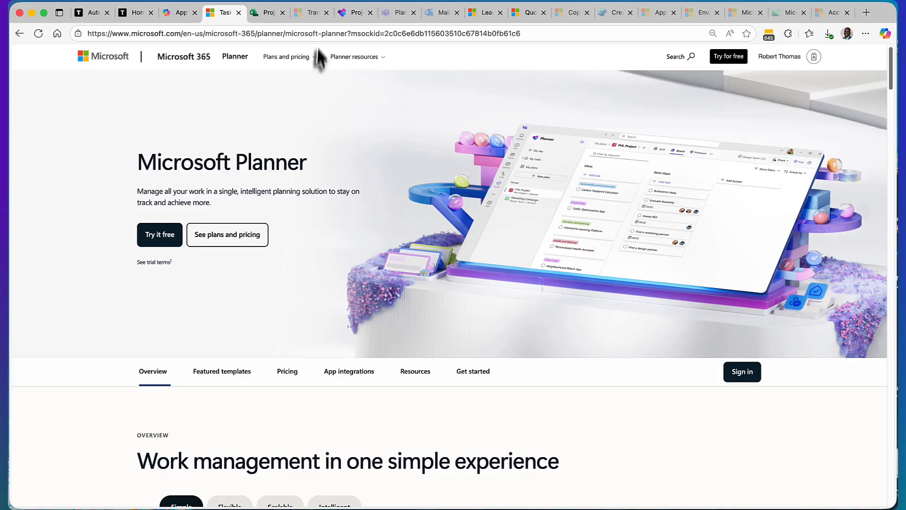
Step: Return to the Premium MS365 Sales Deployment plan in Planner, look through its task grid, and check its Board, Reports and People views
left_click(349, 14)
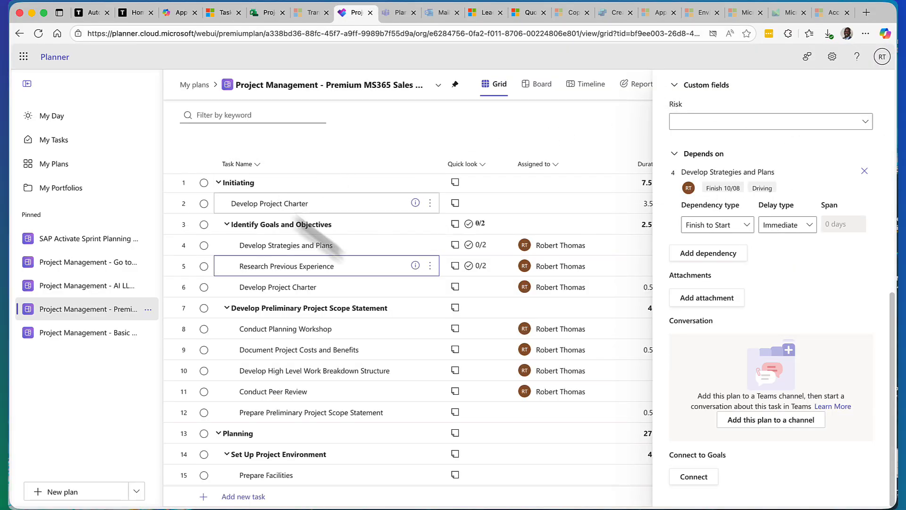
scroll(425, 278, "down", 8)
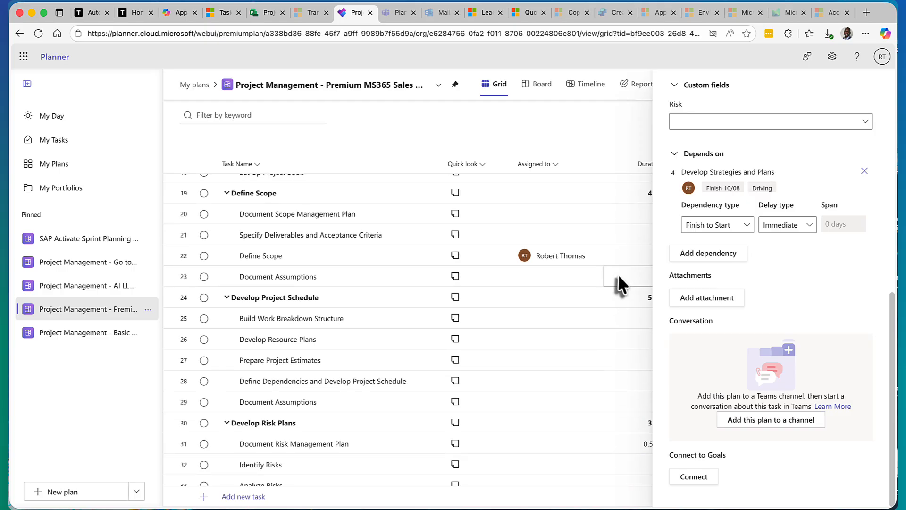
scroll(621, 283, "up", 3)
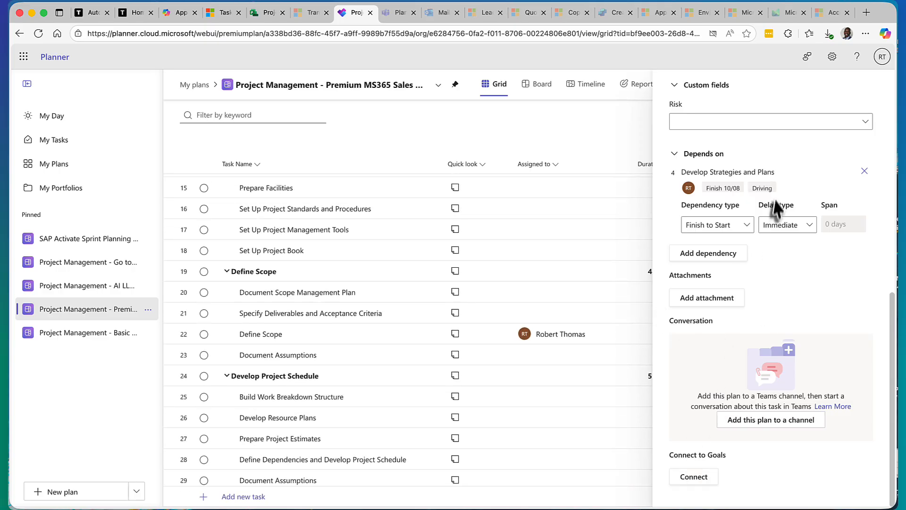
left_click(539, 85)
left_click(643, 86)
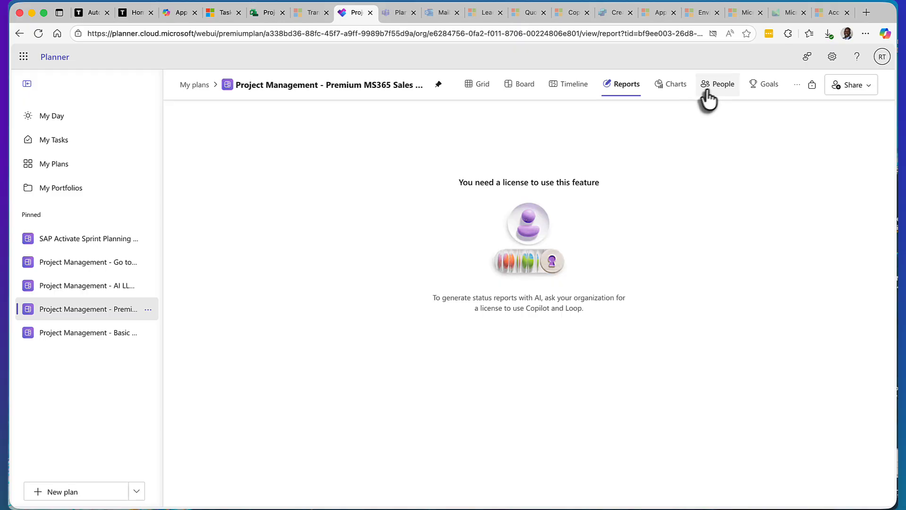
left_click(705, 91)
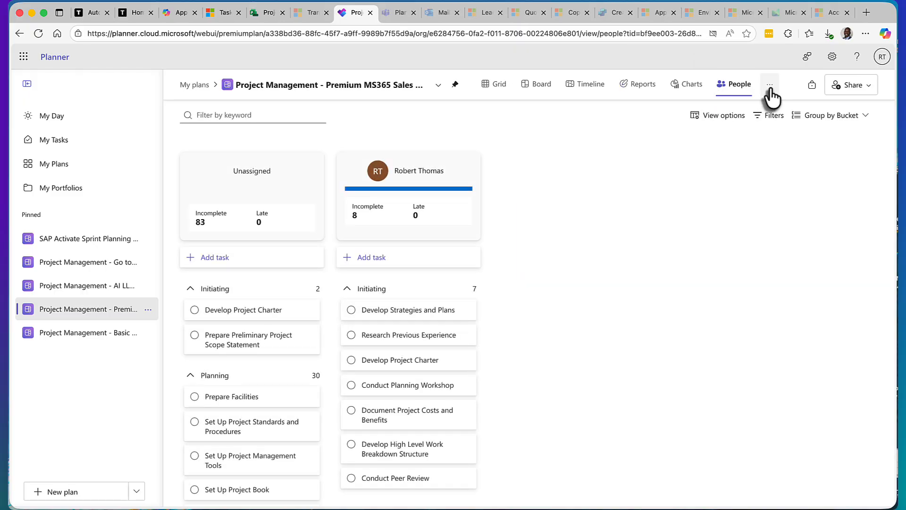
left_click(769, 85)
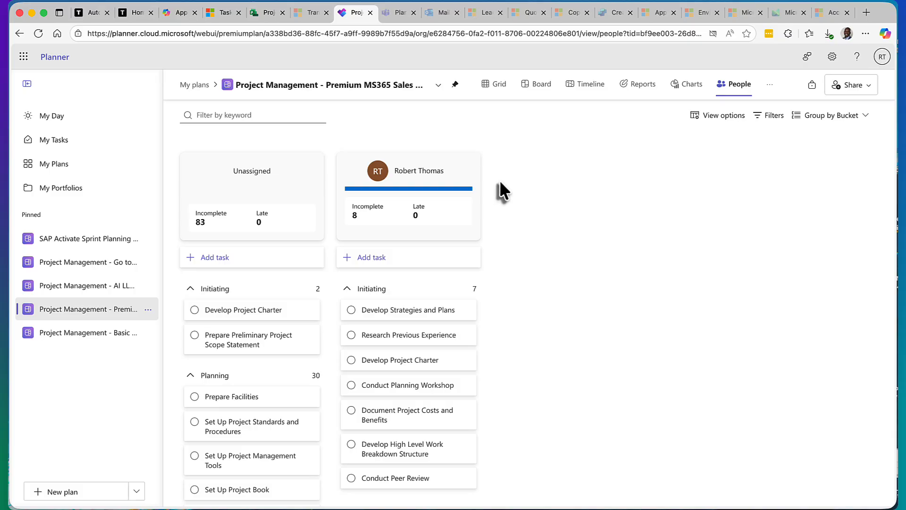
Step: Switch to Planner in Microsoft Teams, review My Tasks, My Plans and My Portfolios, and show the options for creating a plan or portfolio
left_click(396, 15)
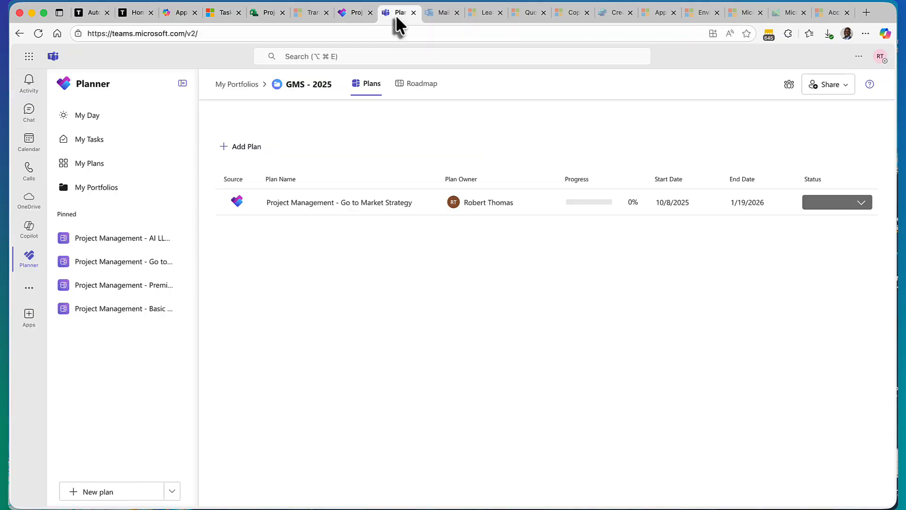
left_click(99, 142)
left_click(105, 165)
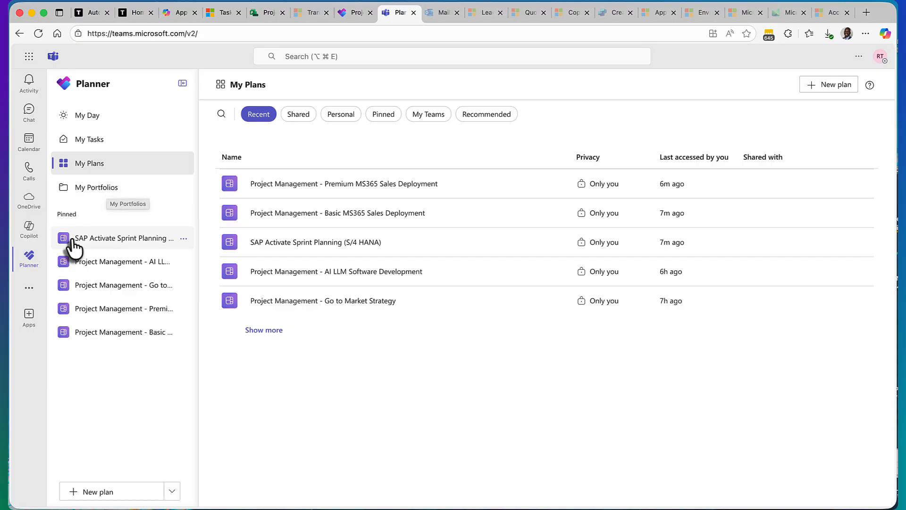
left_click(98, 192)
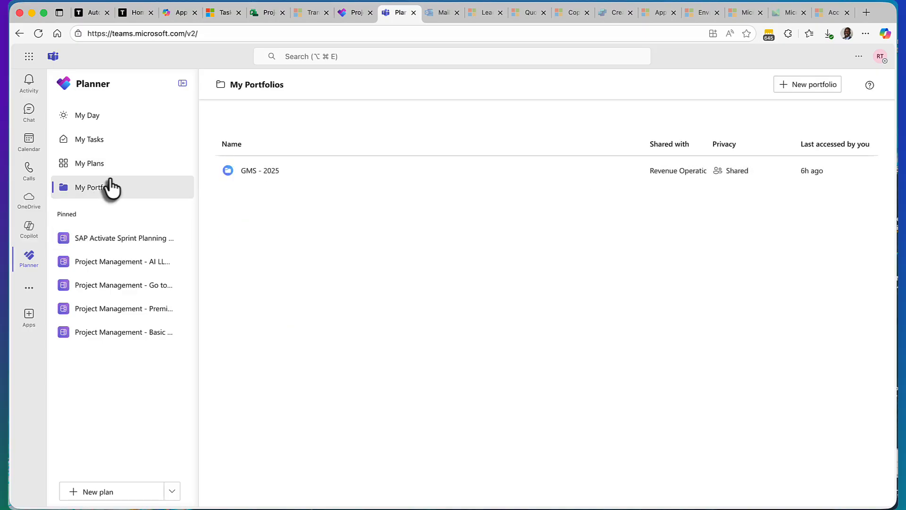
left_click(172, 491)
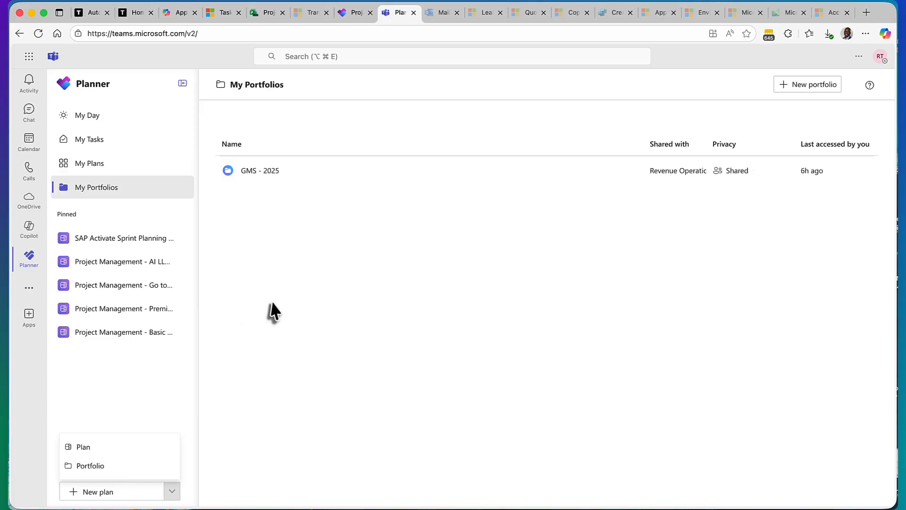
Step: Open the GMS - 2025 portfolio and view the details of its Go to Market Strategy plan, then close them
left_click(267, 174)
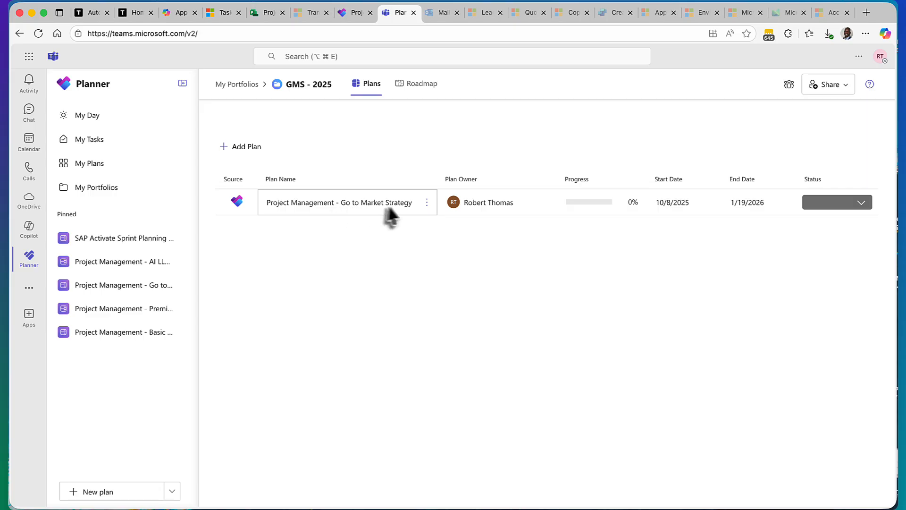
left_click(324, 206)
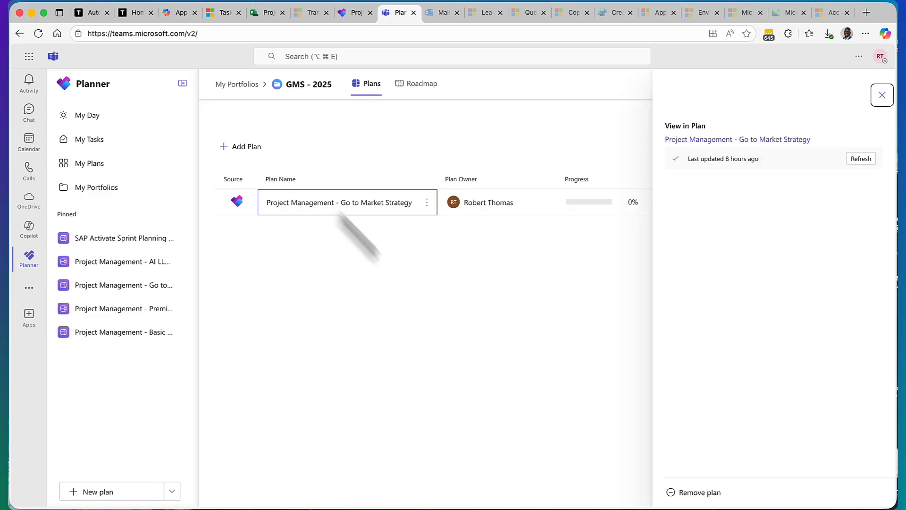
left_click(880, 99)
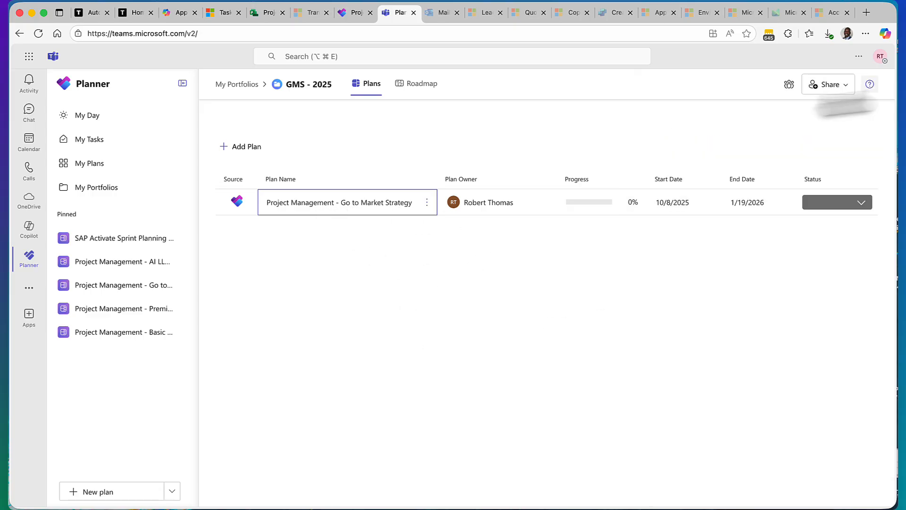
Step: View the GMS - 2025 portfolio's roadmap and look at its key date form and go-to-date option without adding anything
left_click(417, 83)
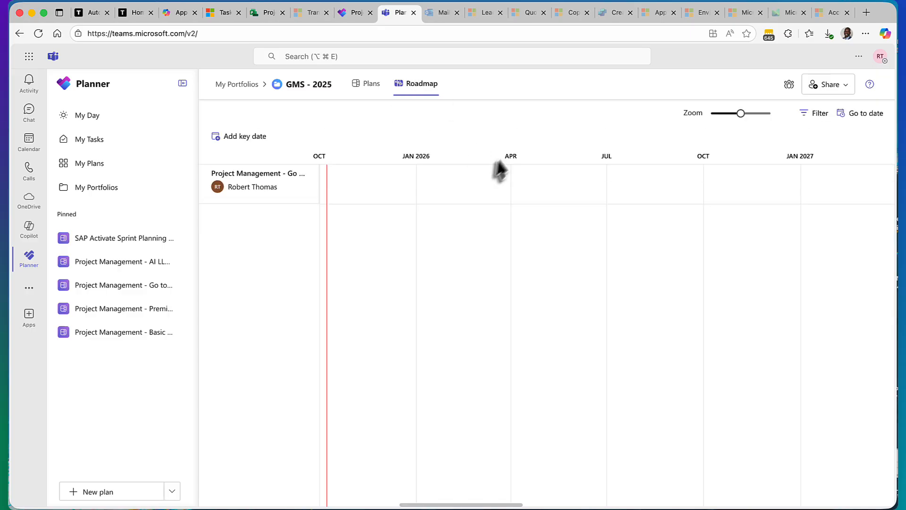
left_click(243, 137)
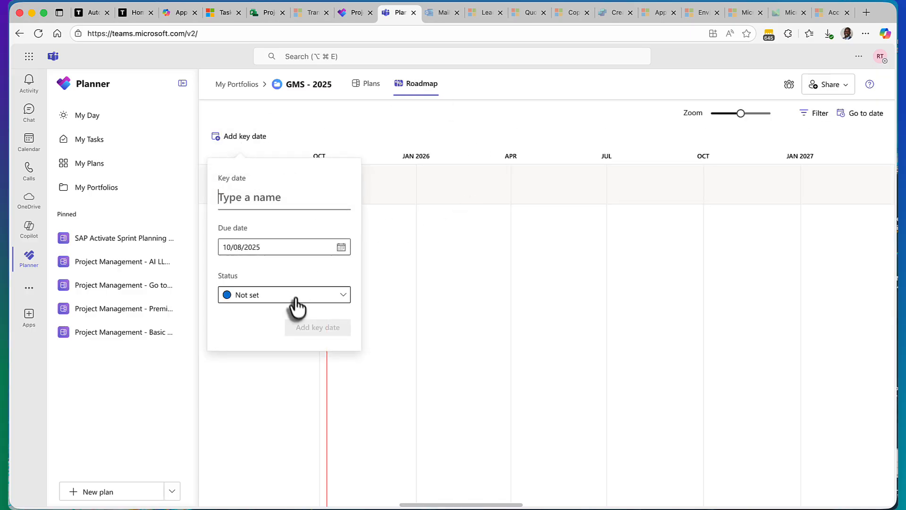
left_click(860, 115)
left_click(545, 137)
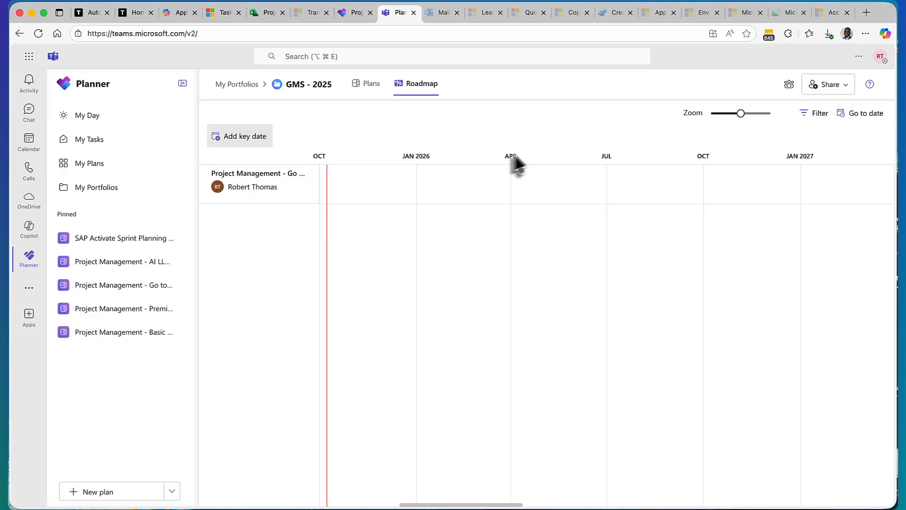
Step: Open the pinned AI LLM Software Development plan and examine its tasks in the Grid, Board and Timeline views
left_click(145, 264)
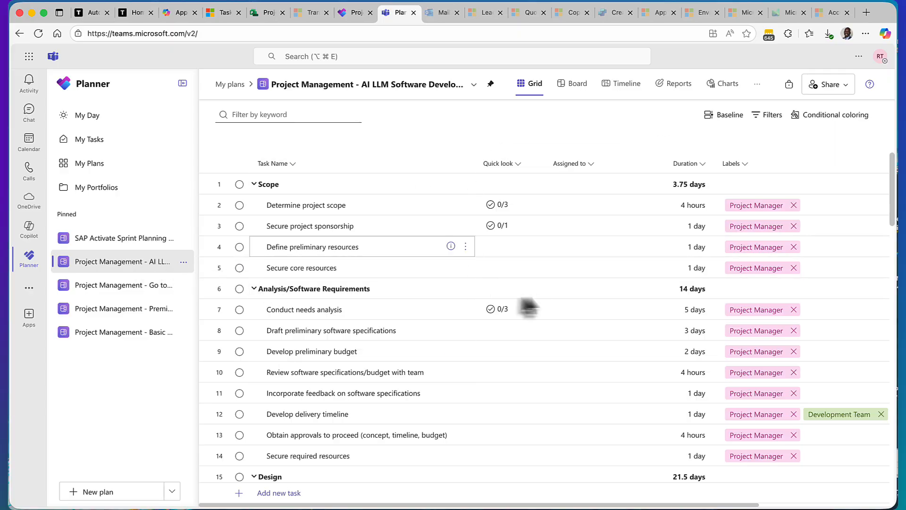
left_click(572, 83)
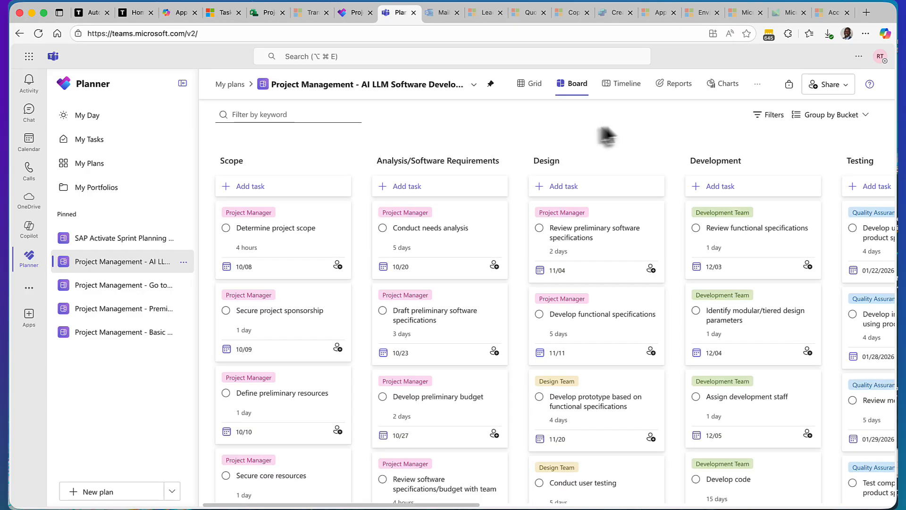
left_click(622, 86)
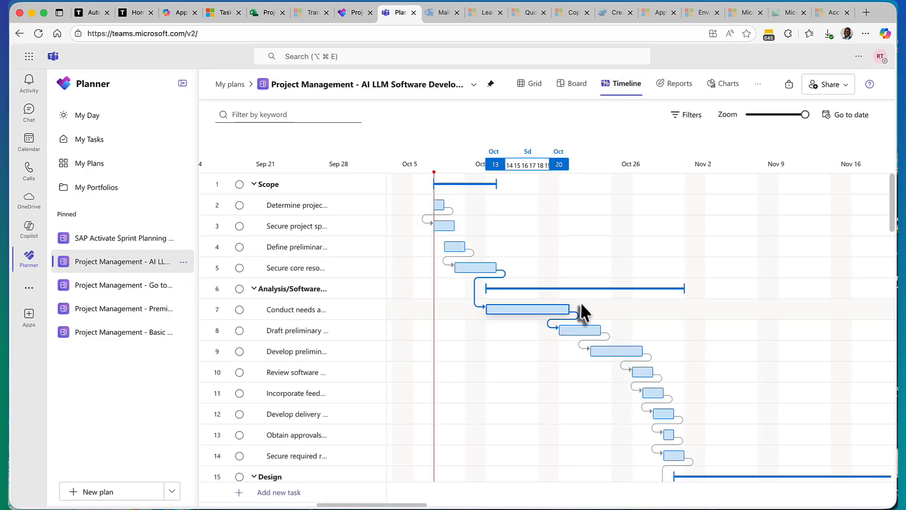
scroll(573, 296, "down", 5)
scroll(572, 297, "up", 3)
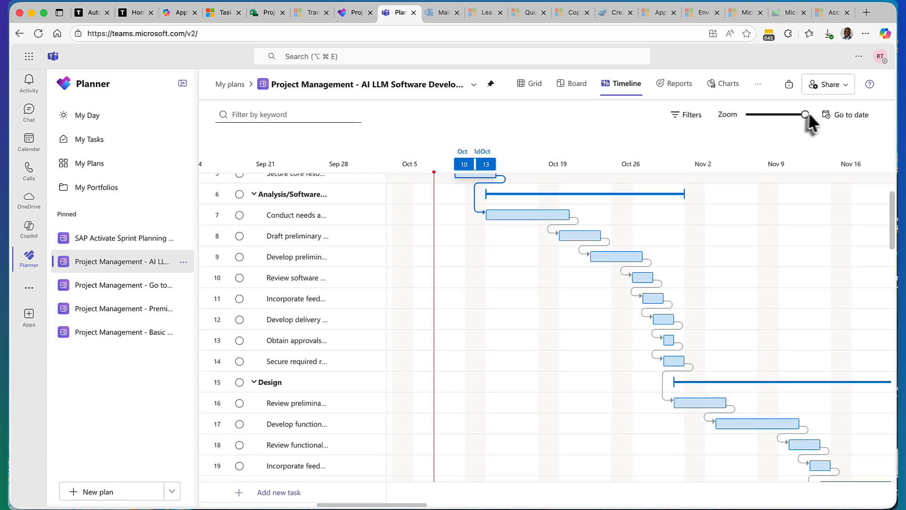
mouse_move(807, 114)
left_mouse_down()
mouse_move(777, 115)
mouse_move(807, 114)
left_mouse_up()
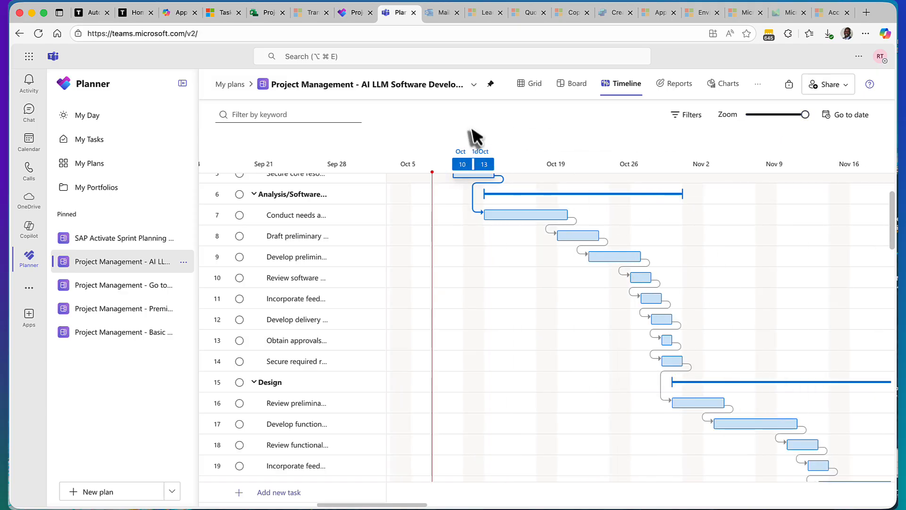
Step: Reopen the GMS - 2025 portfolio from My Portfolios and show its list of plans
left_click(97, 189)
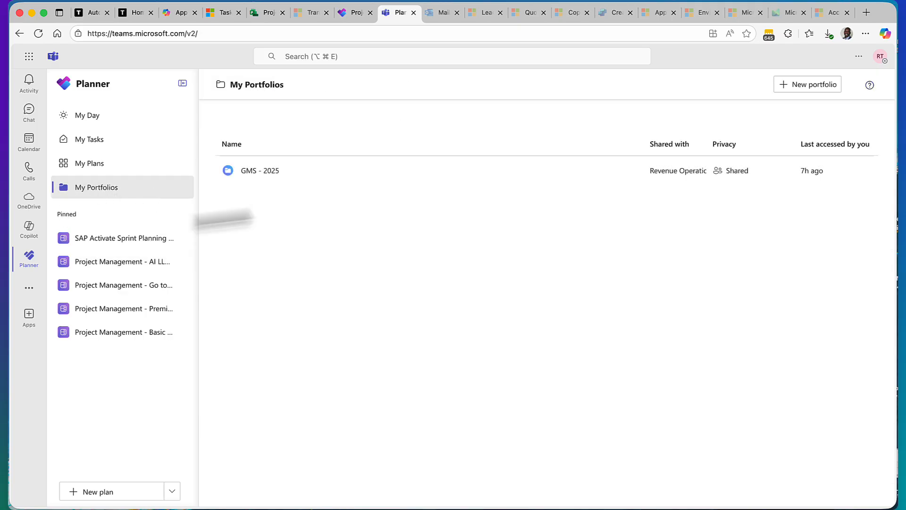
left_click(294, 171)
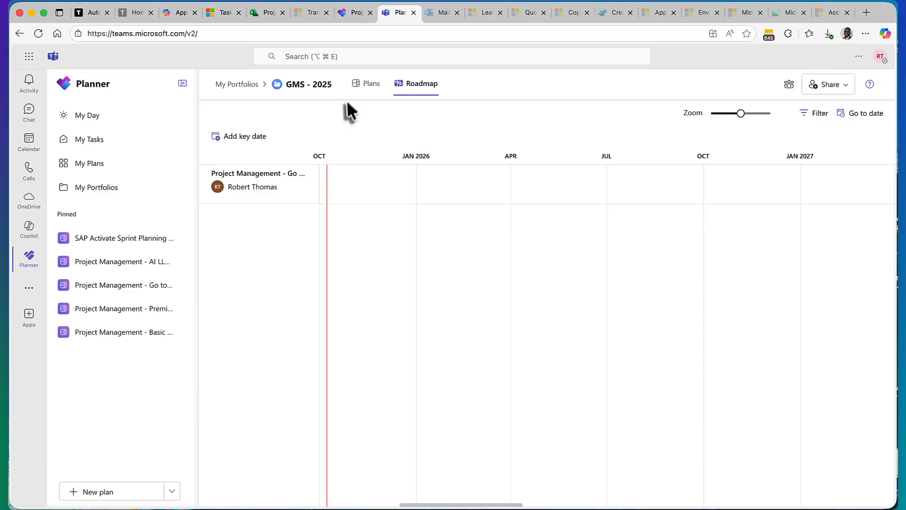
left_click(370, 84)
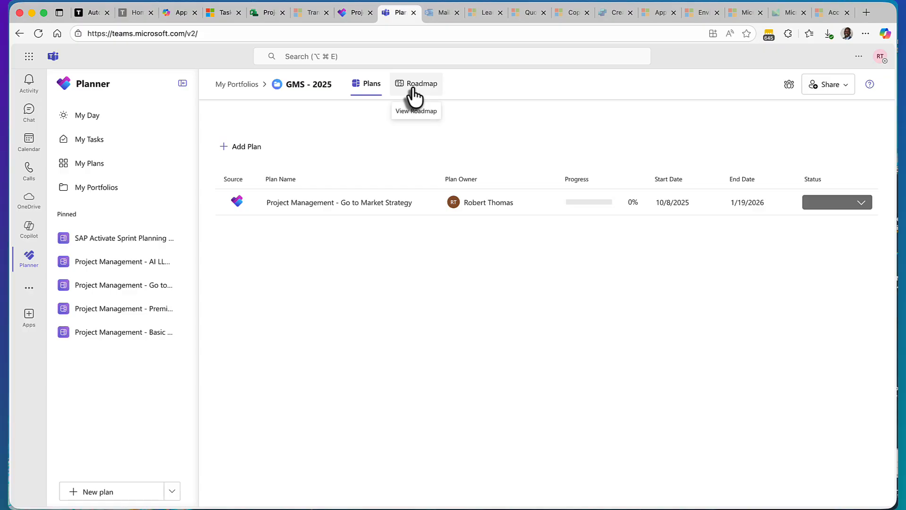
Step: Return to the AI LLM Software Development plan's timeline, and go to the Teams chat and channels area
left_click(133, 267)
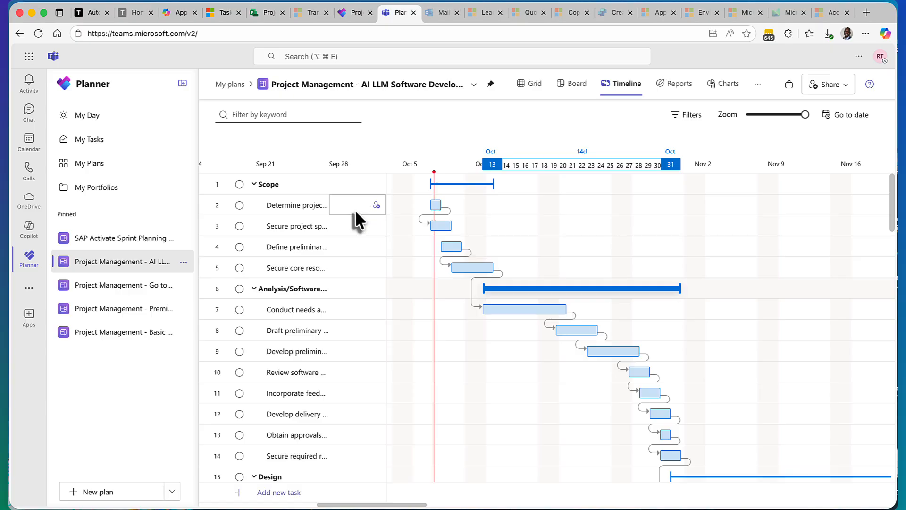
left_click(26, 115)
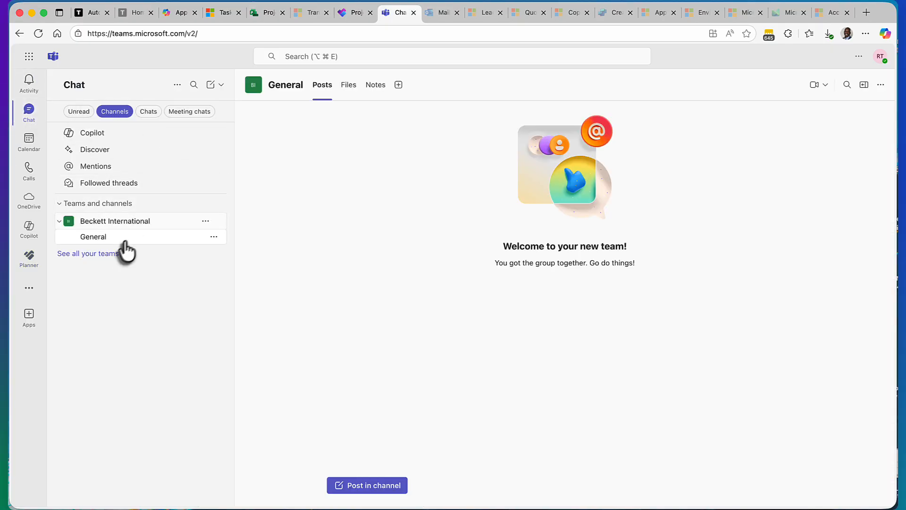
Step: Filter the Teams conversation list by chats and by meeting chats, and return to the channels filter
left_click(149, 112)
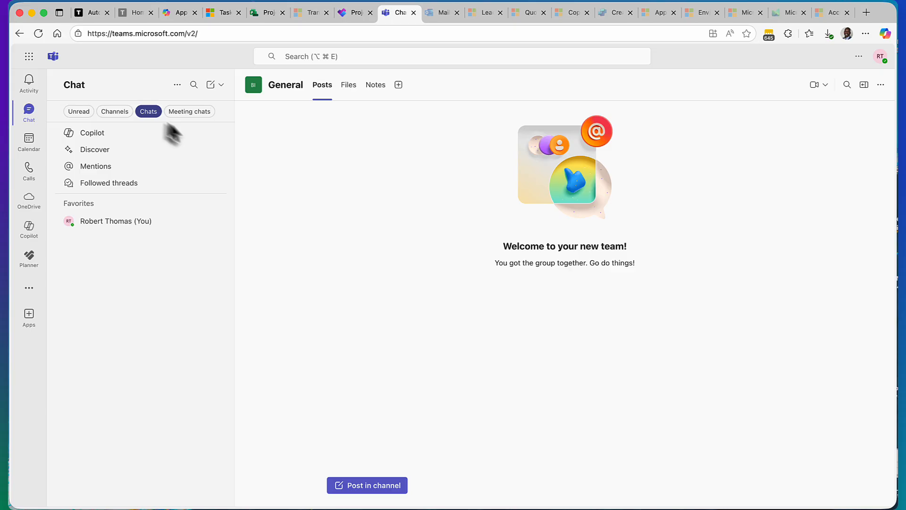
left_click(189, 113)
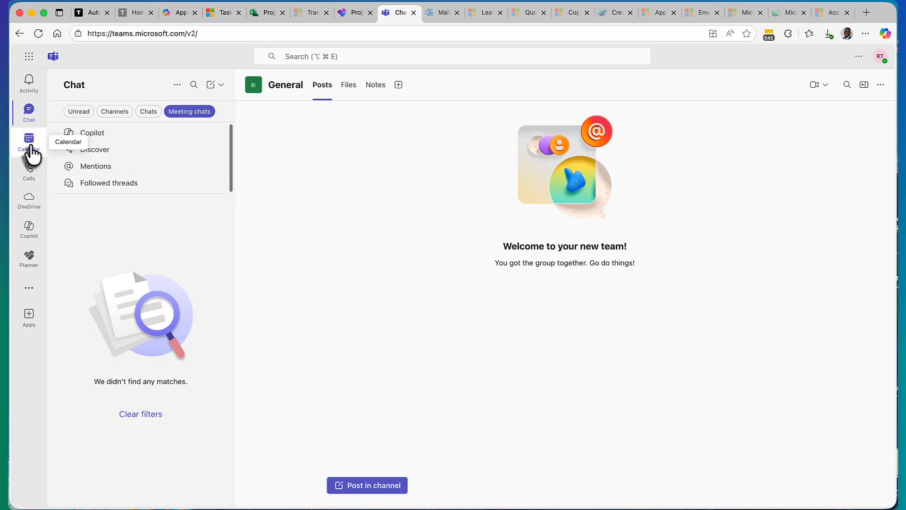
left_click(116, 113)
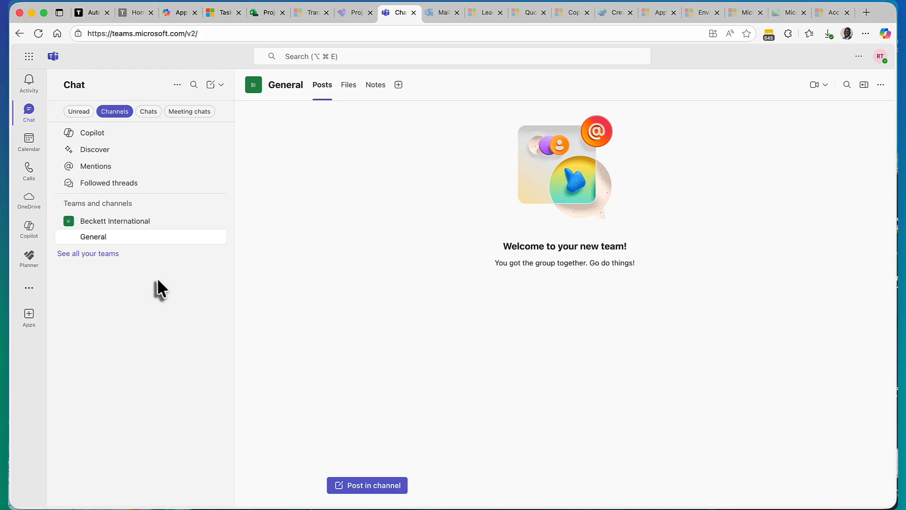
Step: Search the apps that can be added to the General channel for Jira, and close the catalogue without adding any
left_click(398, 85)
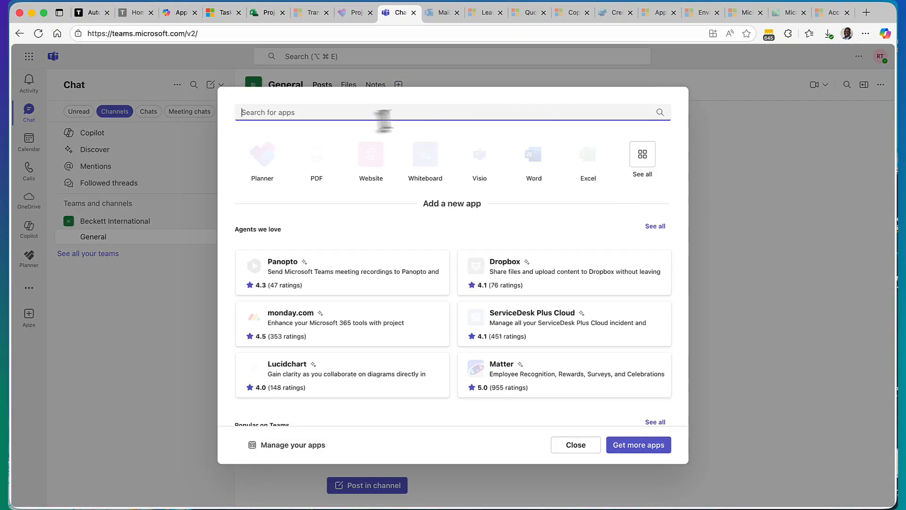
type("JIra")
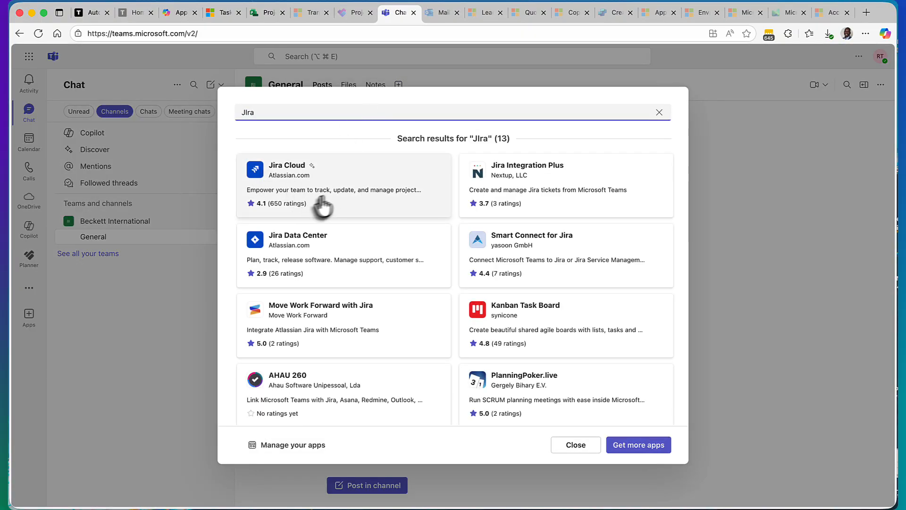
left_click(659, 112)
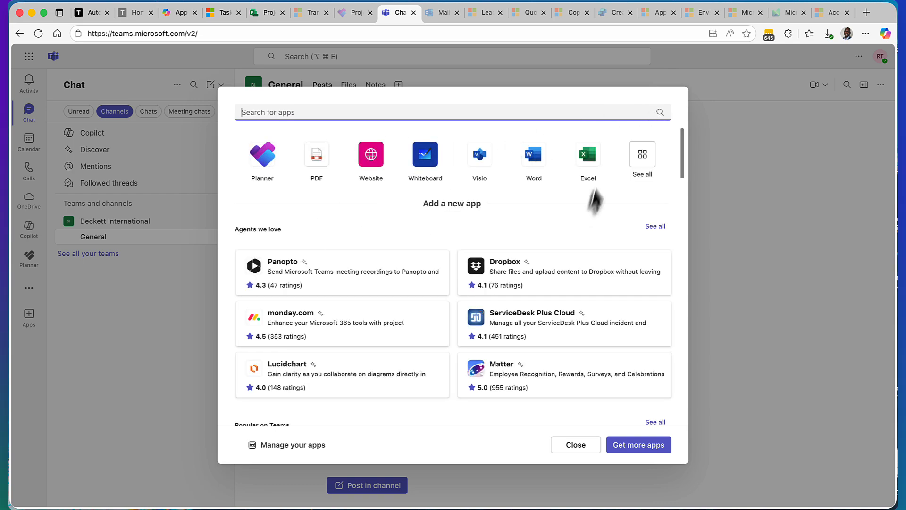
left_click(562, 447)
Step: Compare Planner inside Teams with the Planner web app, and return to the Teams version
left_click(29, 257)
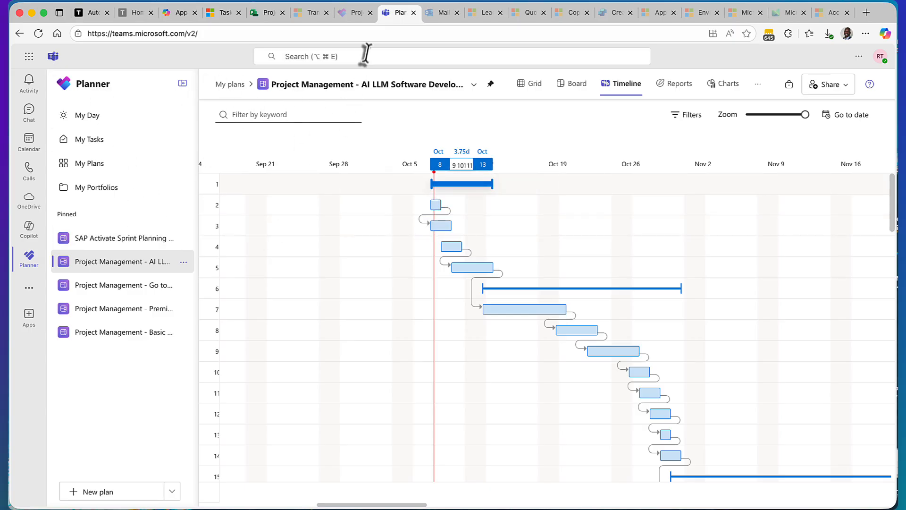
left_click(351, 13)
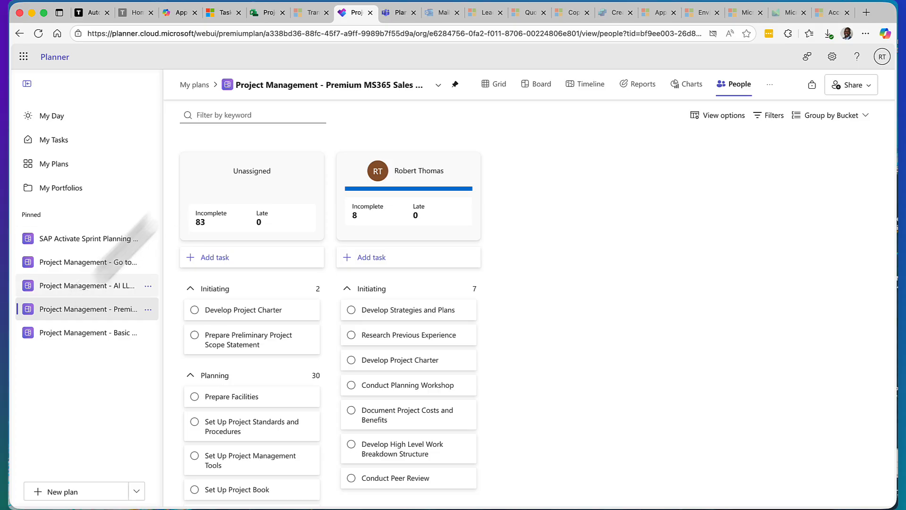
left_click(395, 12)
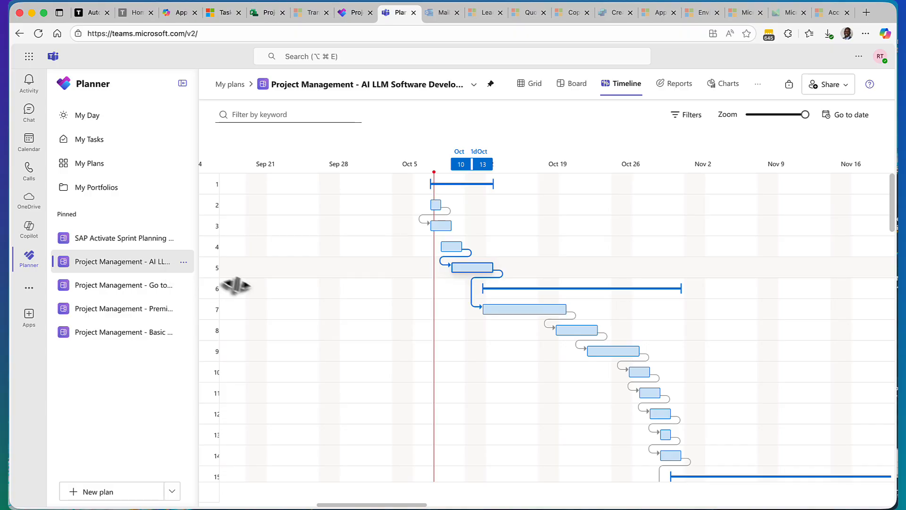
Step: Open Copilot in Teams, turn on GPT-5, and show the recommended prompts for a new message
left_click(34, 231)
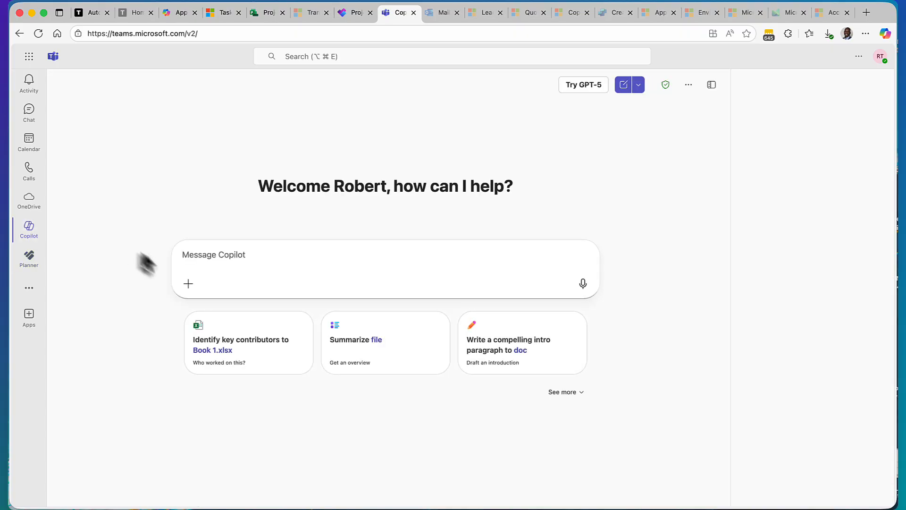
left_click(583, 86)
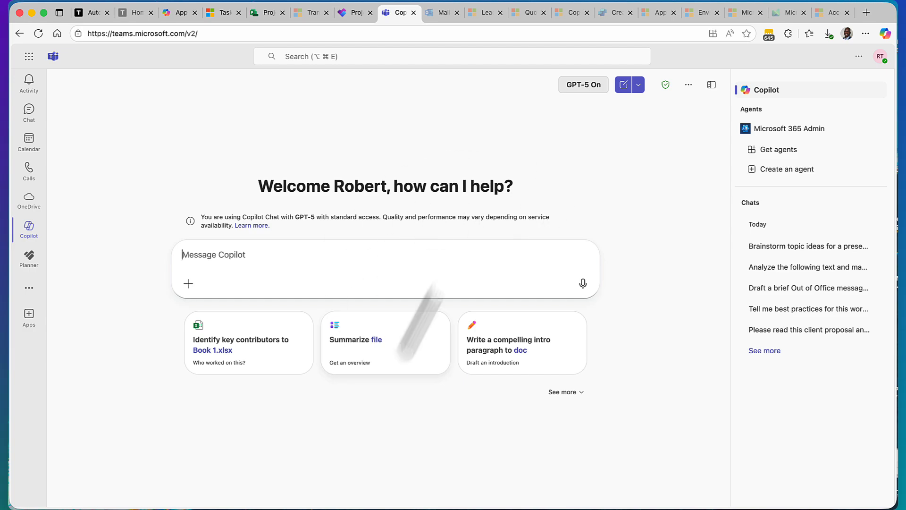
left_click(264, 259)
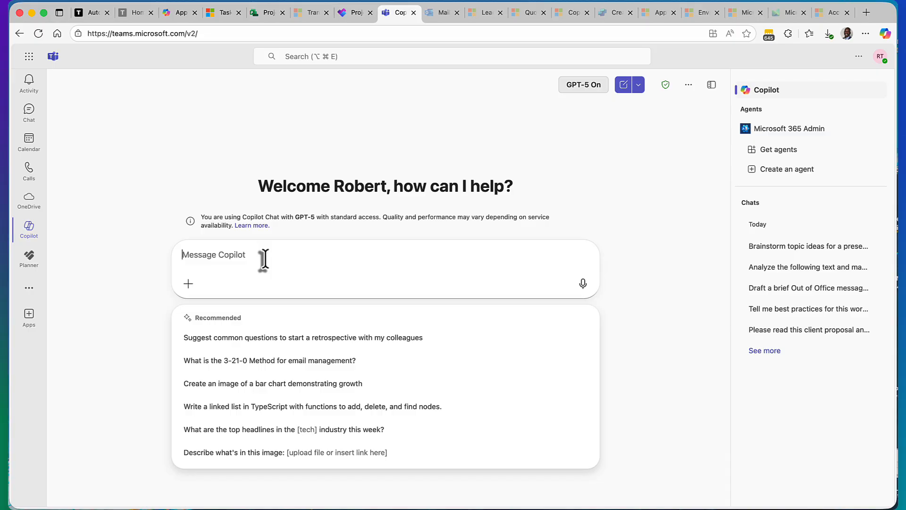
Step: Return to the Planner web app and view the Premium MS365 Sales plan's Goals, Assignments and People views
left_click(28, 260)
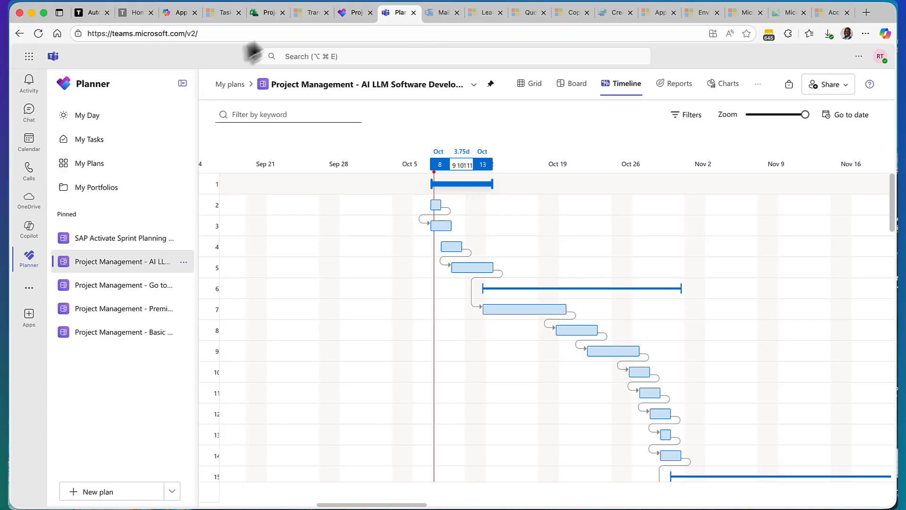
left_click(355, 14)
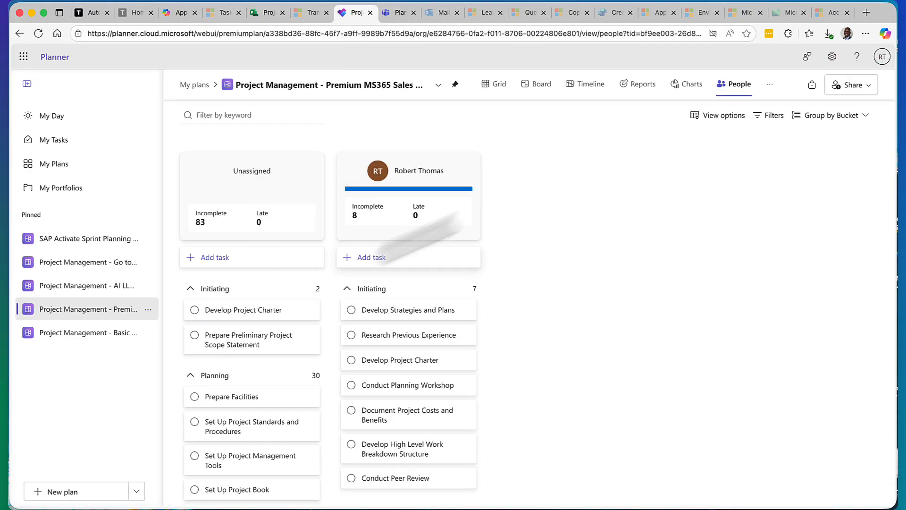
left_click(770, 84)
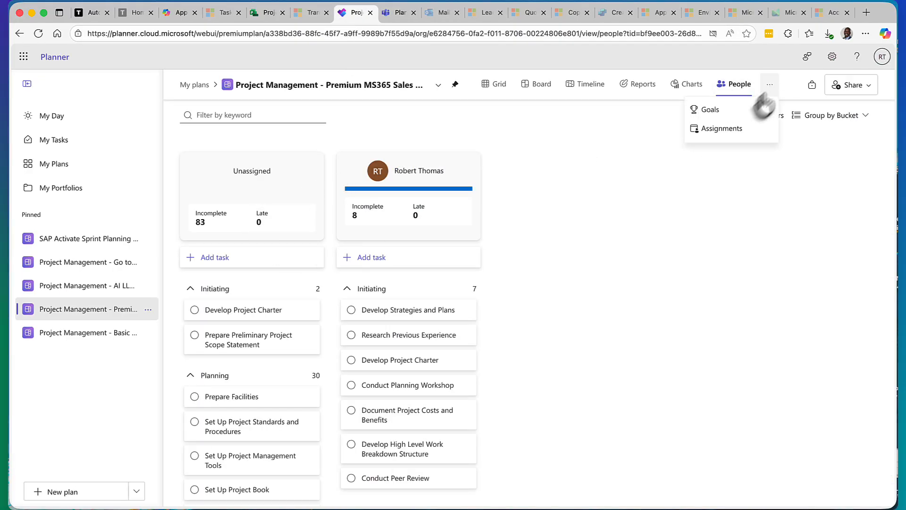
left_click(613, 131)
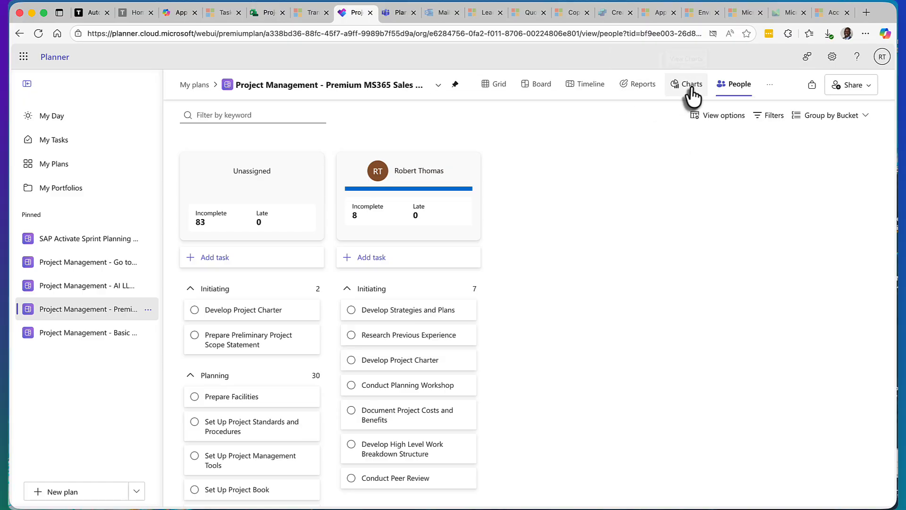
left_click(769, 85)
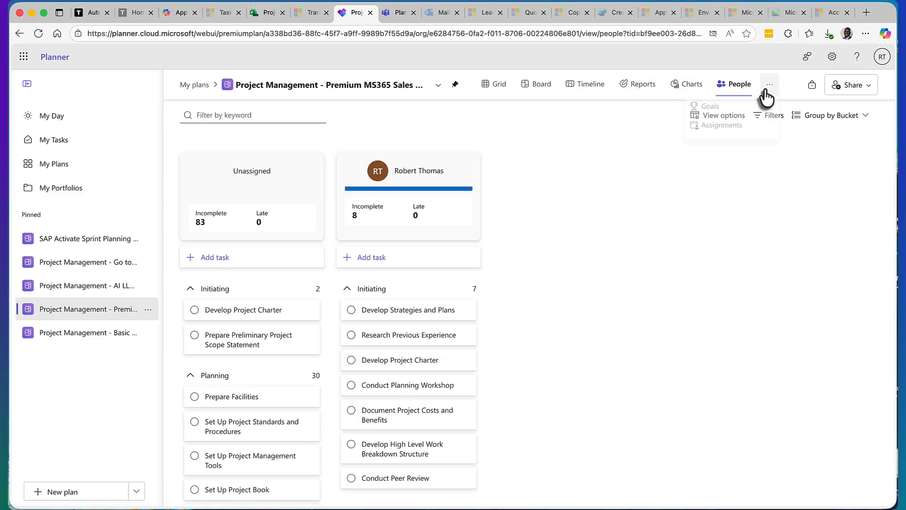
left_click(712, 116)
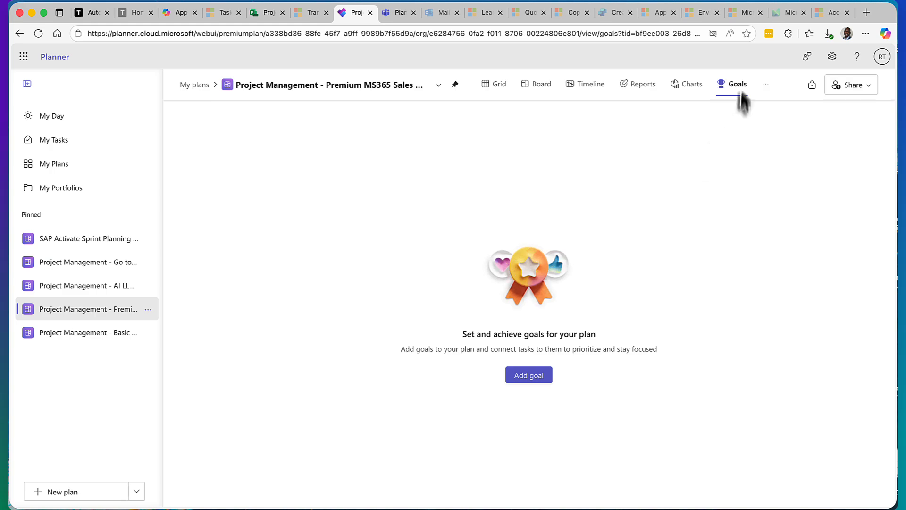
left_click(765, 85)
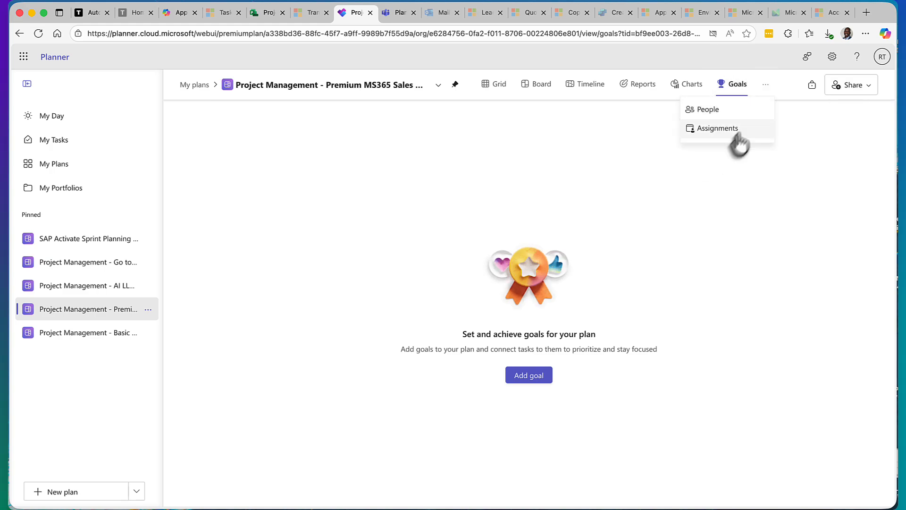
left_click(726, 128)
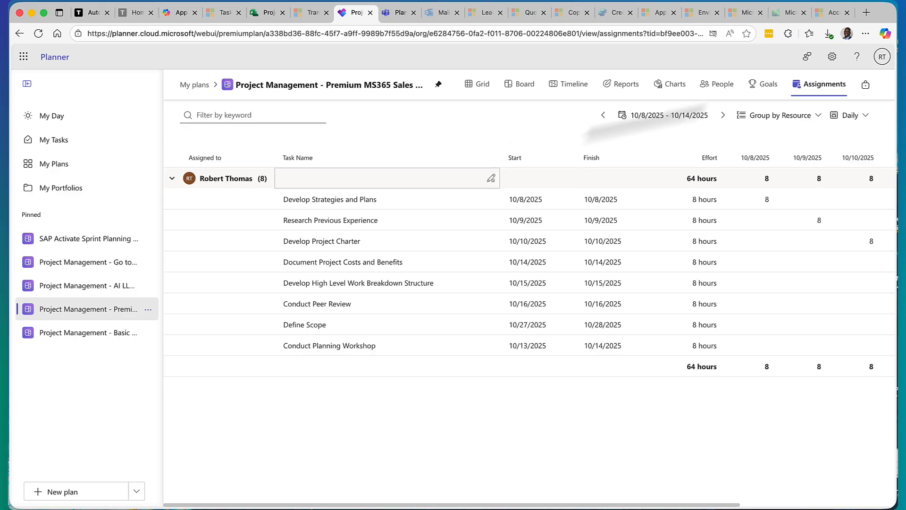
left_click(711, 87)
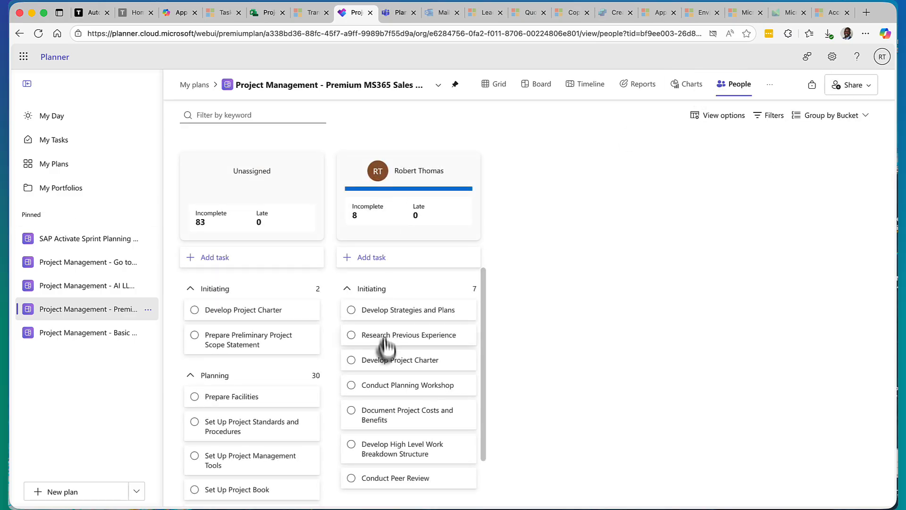
Step: Open the Develop Strategies and Plans task's details, start adding its plan to a Teams channel, and close the Teams launch page
left_click(401, 309)
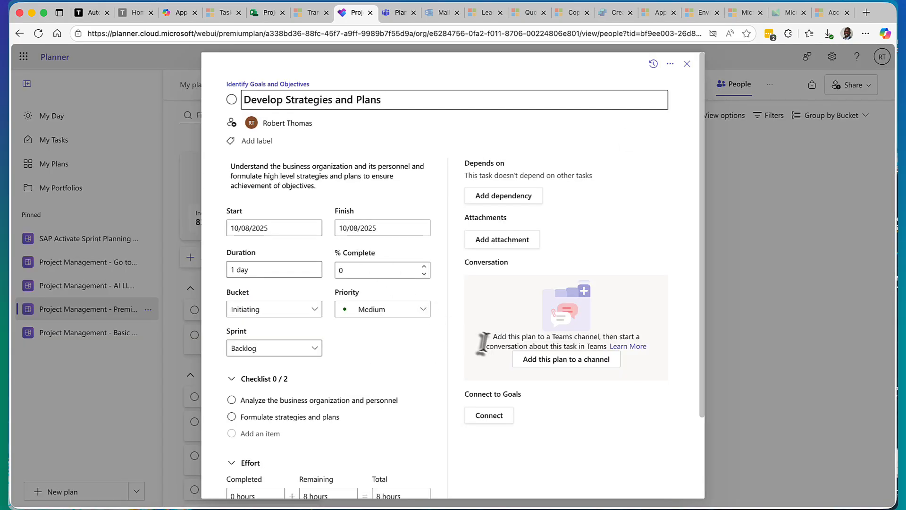
scroll(416, 326, "down", 2)
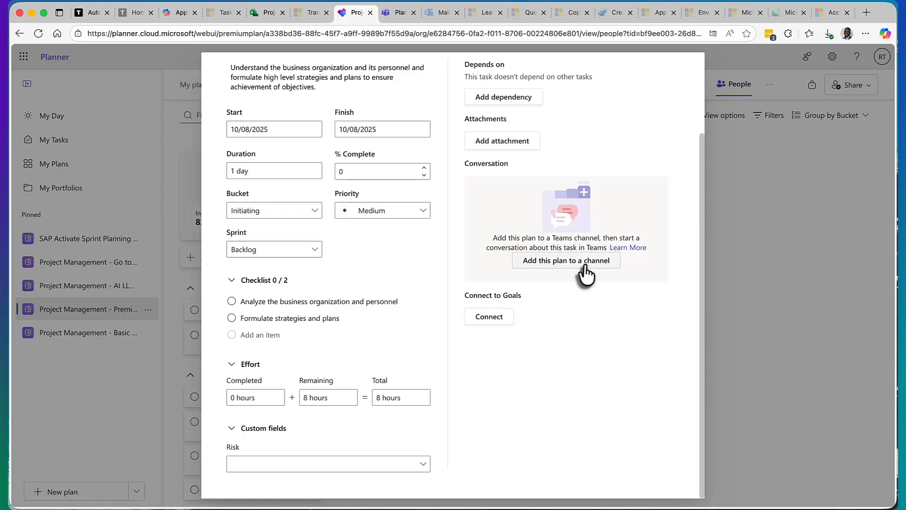
left_click(558, 263)
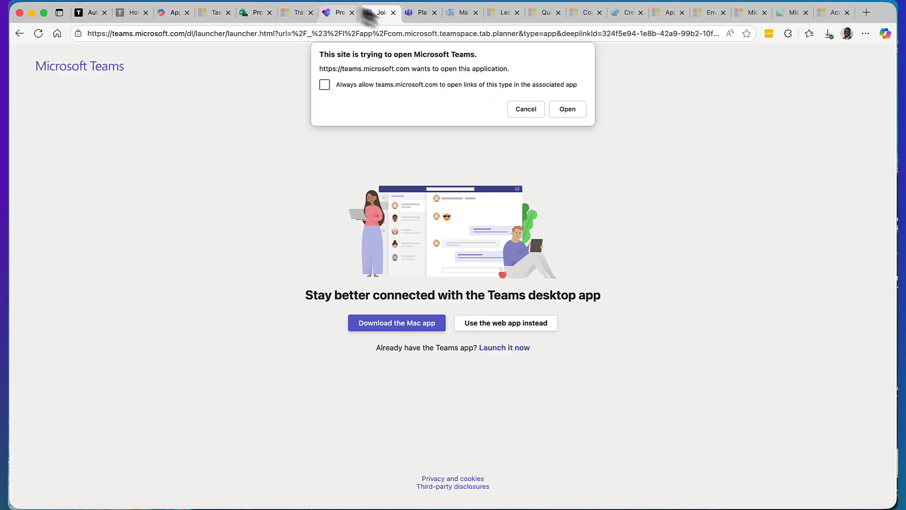
left_click(393, 13)
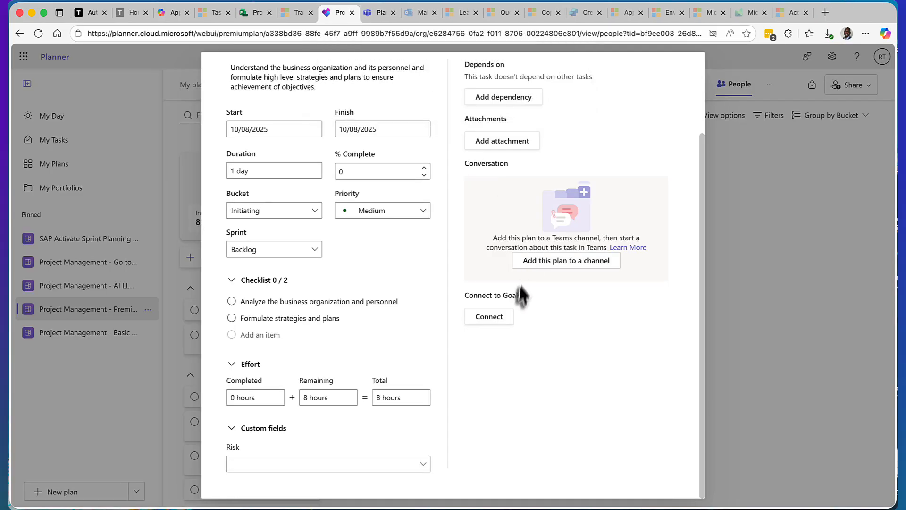
Step: Look at the task's sprint choices and percent-complete field, and close the task's details
left_click(307, 251)
left_click(235, 274)
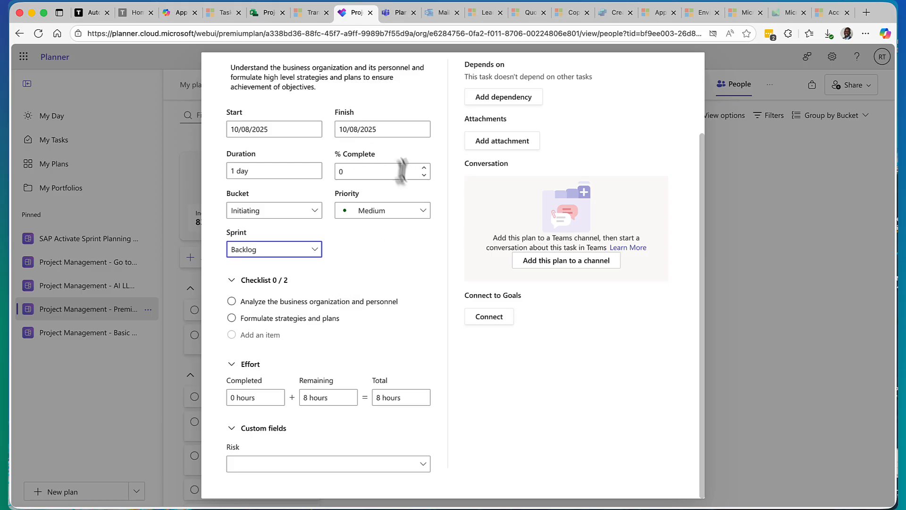
left_click(424, 174)
left_click(178, 151)
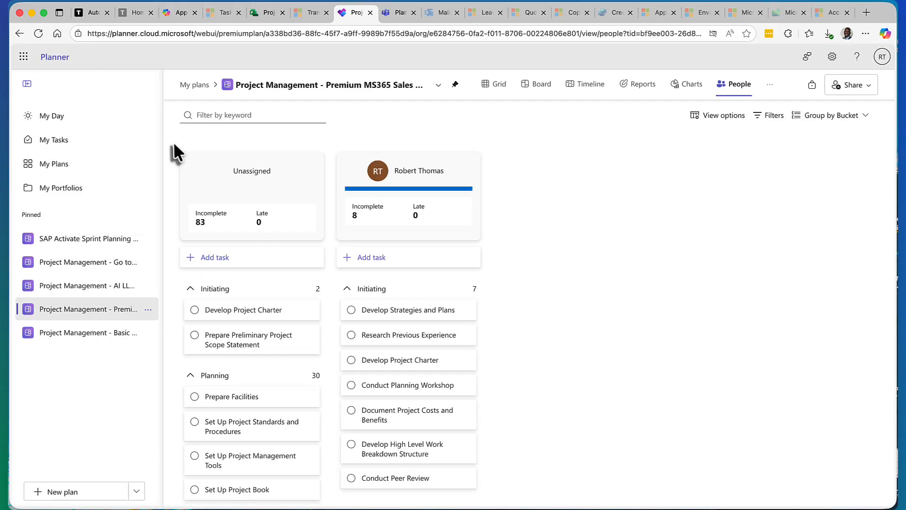
Step: Switch to the AI LLM Software Development plan in the Planner web app and examine its Grid, Board and full Timeline task list
left_click(81, 333)
left_click(111, 315)
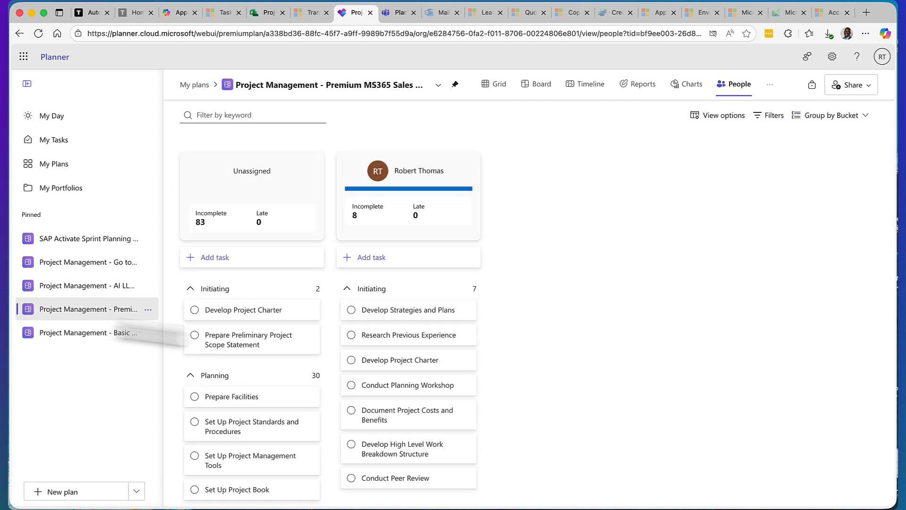
left_click(99, 286)
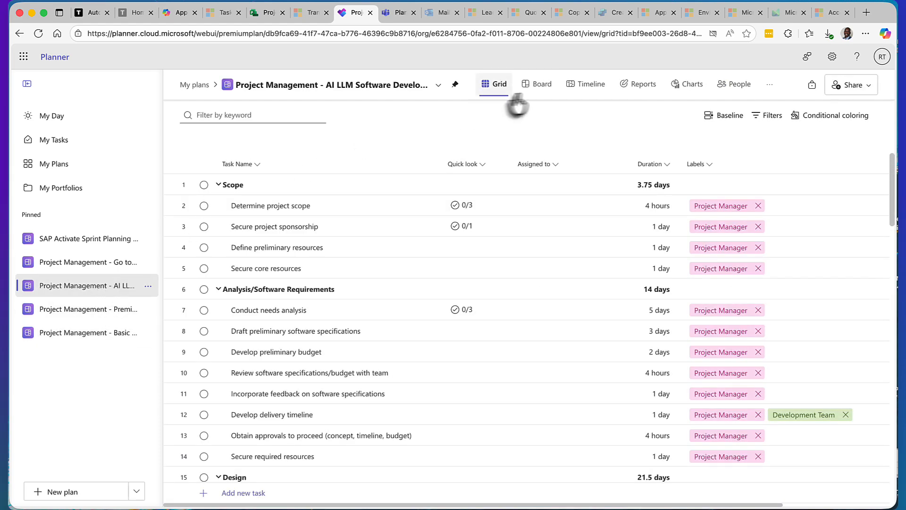
left_click(531, 97)
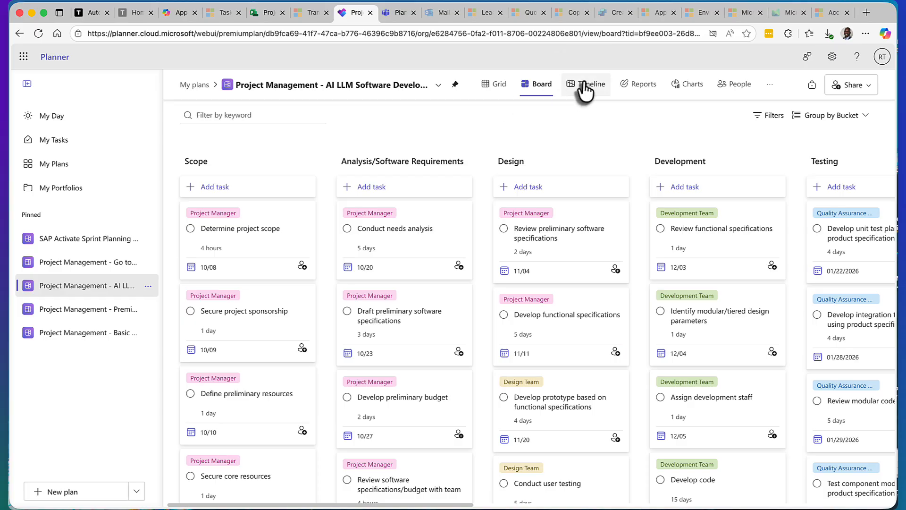
left_click(585, 90)
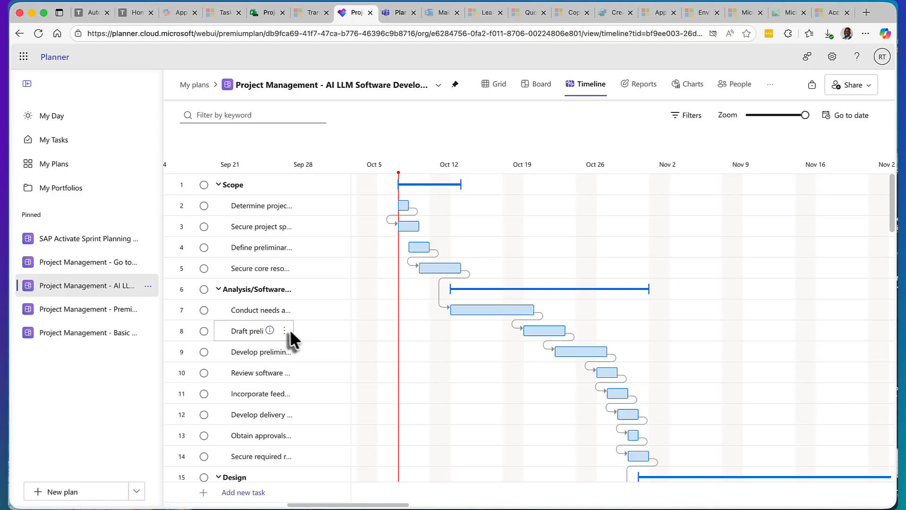
scroll(283, 329, "down", 6)
scroll(284, 326, "down", 4)
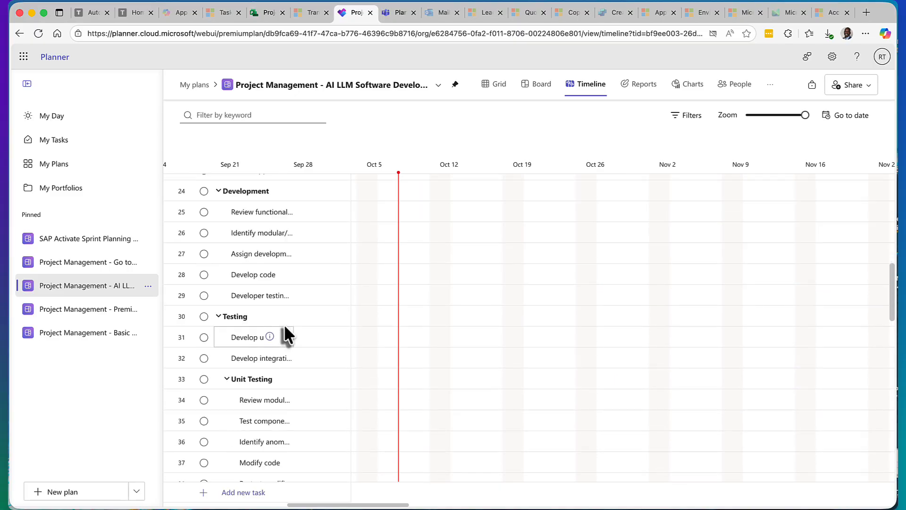
scroll(296, 325, "down", 5)
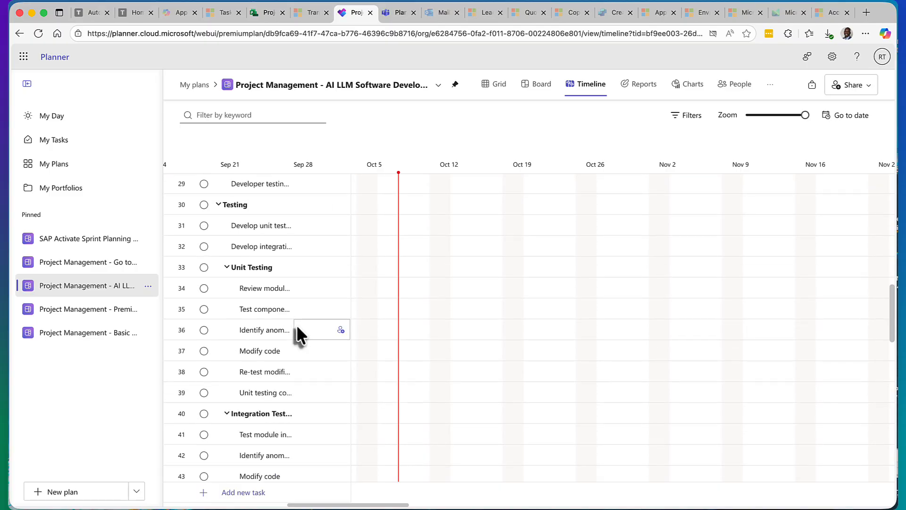
scroll(297, 326, "down", 15)
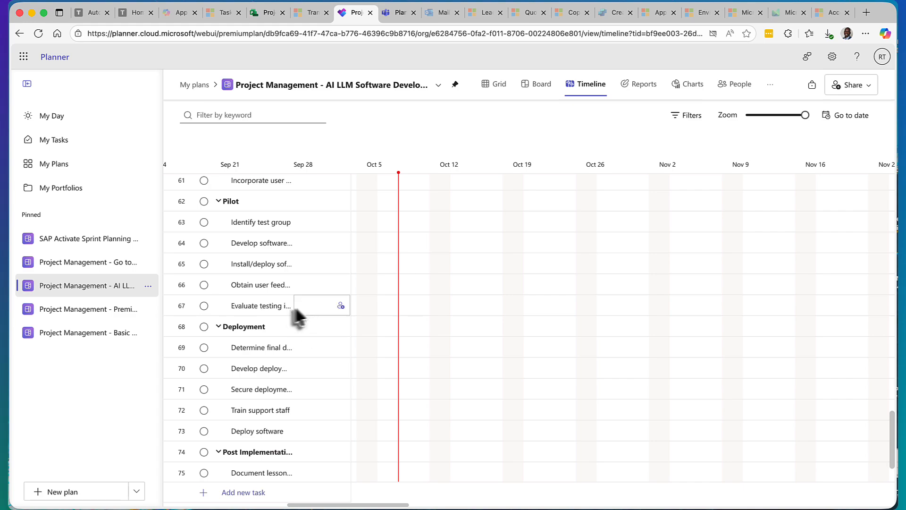
scroll(293, 312, "up", 20)
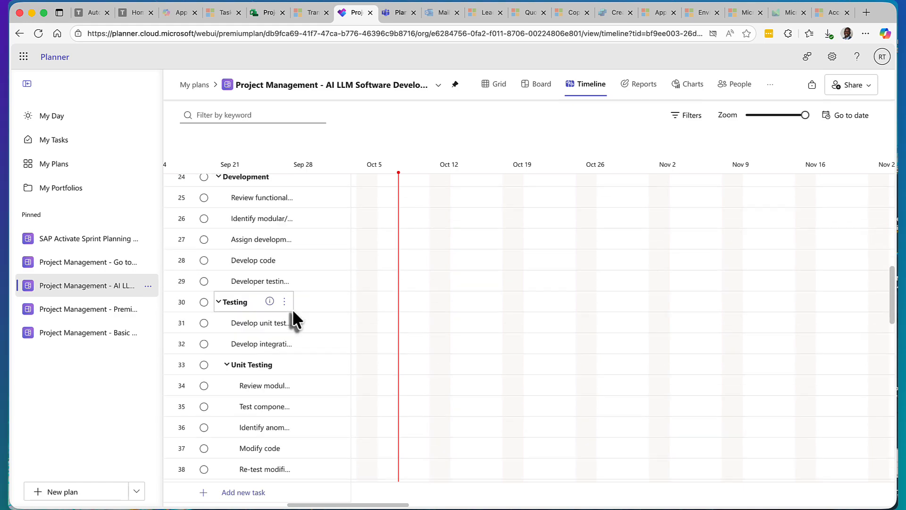
Step: View the Basic MS365 Sales Deployment plan's board and the SAP Activate Sprint Planning (S/4 HANA) plan's timeline
scroll(292, 309, "up", 12)
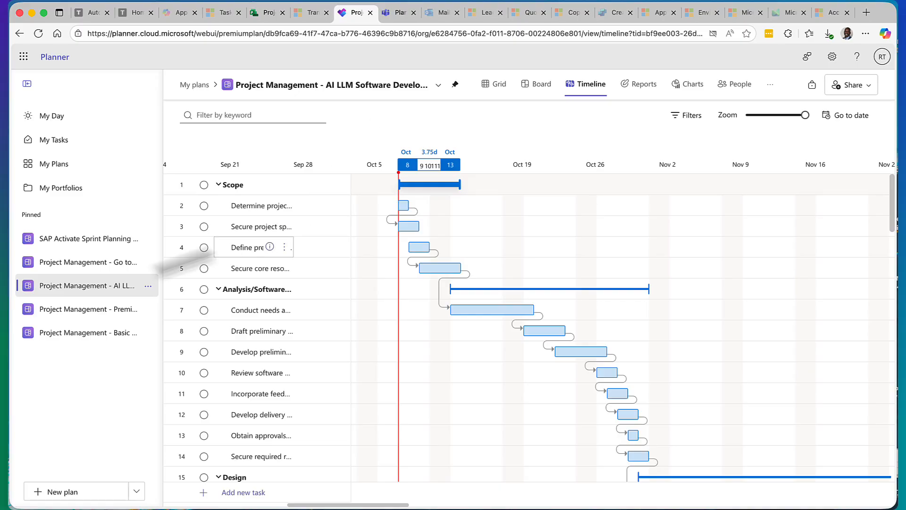
left_click(104, 314)
left_click(99, 335)
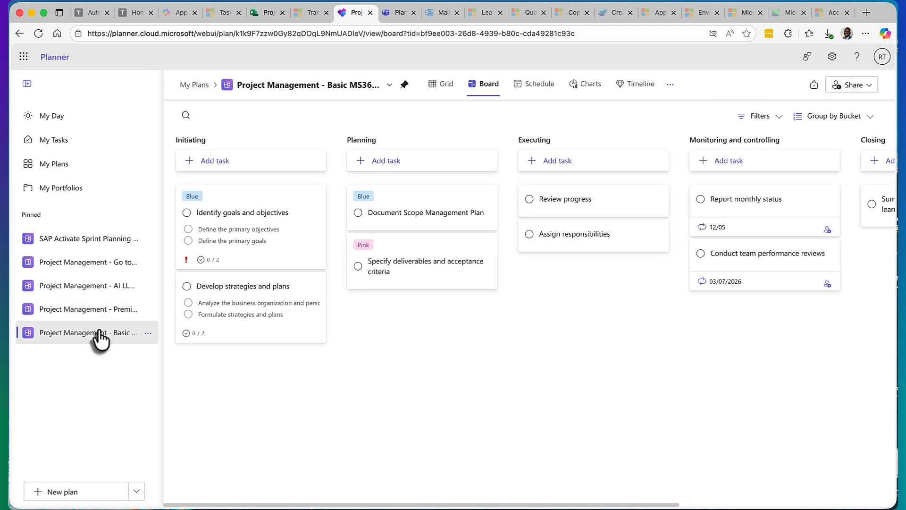
left_click(86, 244)
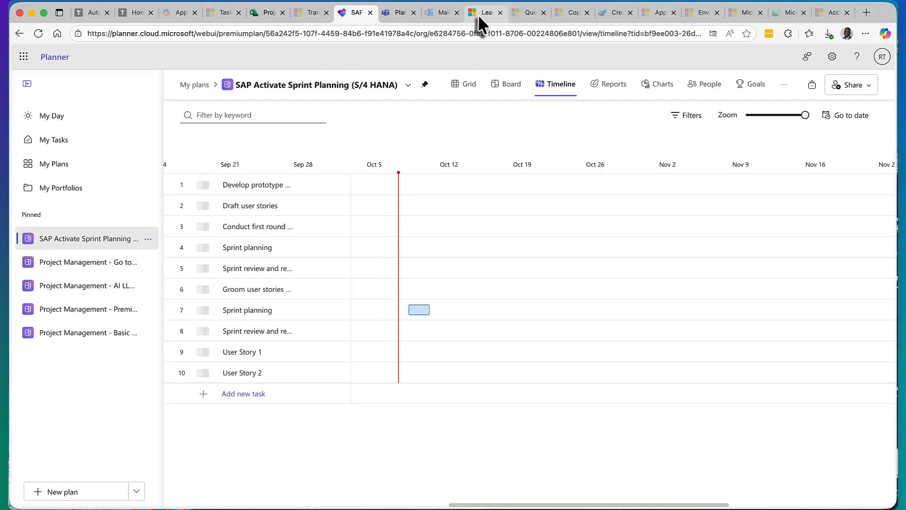
Step: Revisit the Project for the web retirement page and examine the Microsoft Planner product page's overview and featured templates
left_click(264, 14)
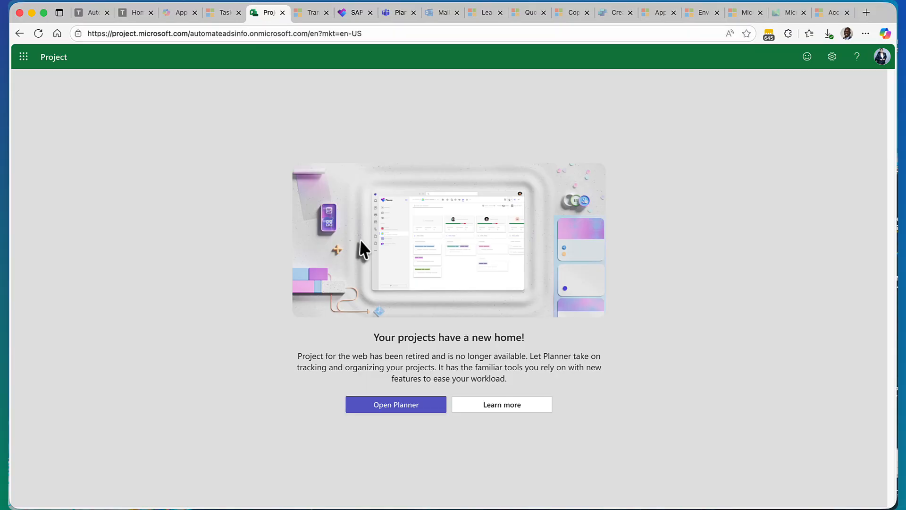
left_click(217, 15)
scroll(344, 318, "down", 9)
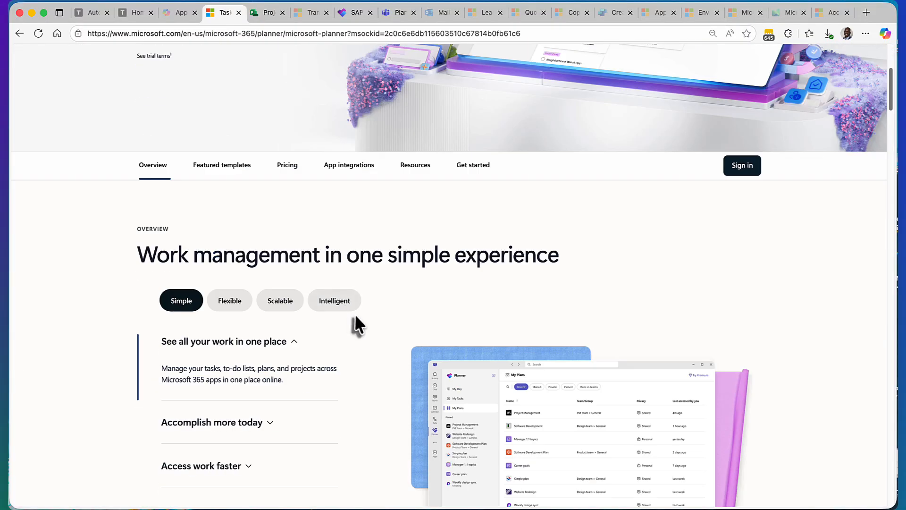
scroll(357, 315, "down", 3)
scroll(358, 315, "up", 3)
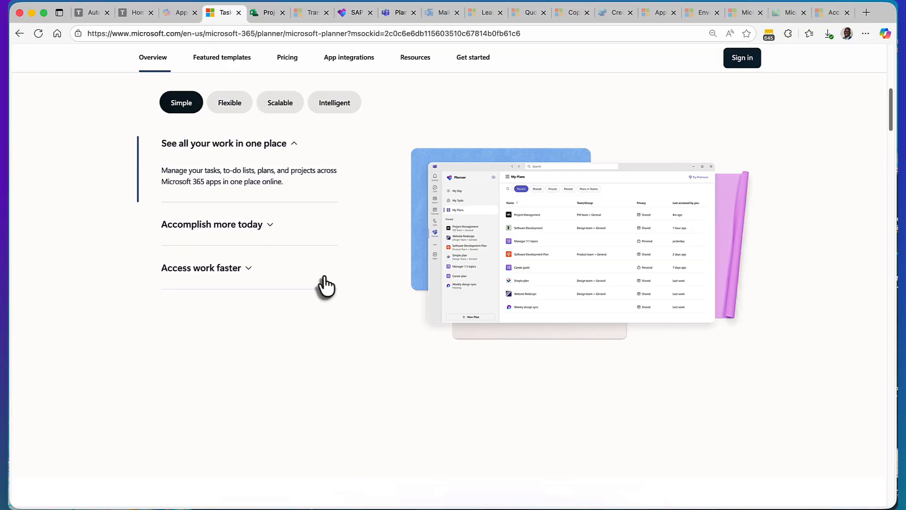
scroll(325, 285, "down", 1)
scroll(325, 286, "down", 15)
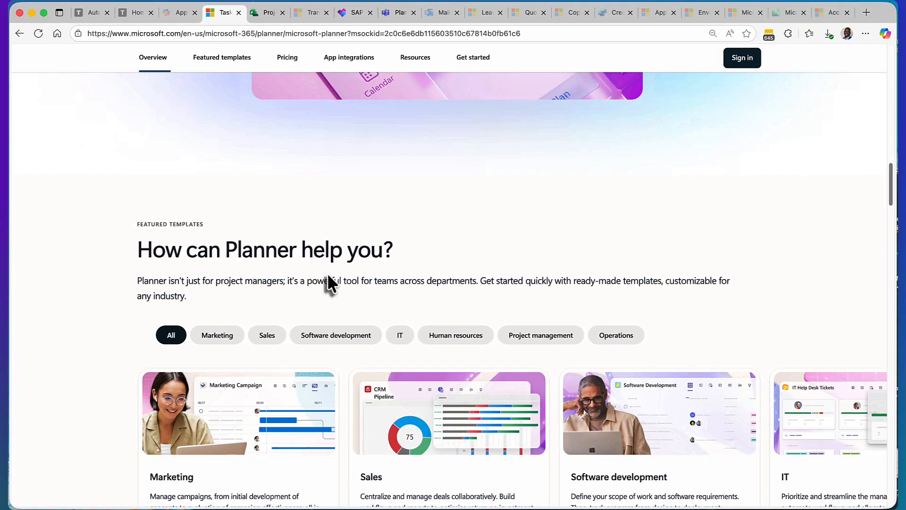
scroll(328, 276, "down", 4)
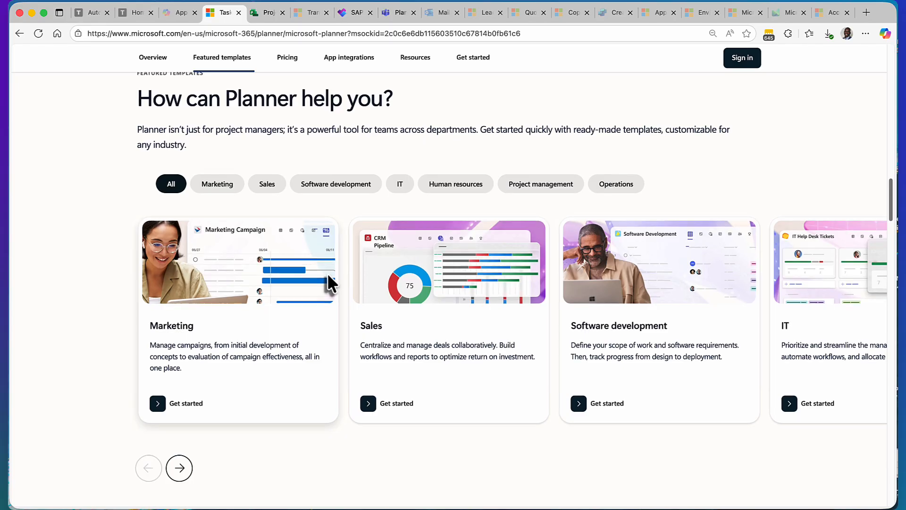
scroll(330, 281, "up", 2)
scroll(327, 278, "up", 3)
scroll(327, 278, "up", 5)
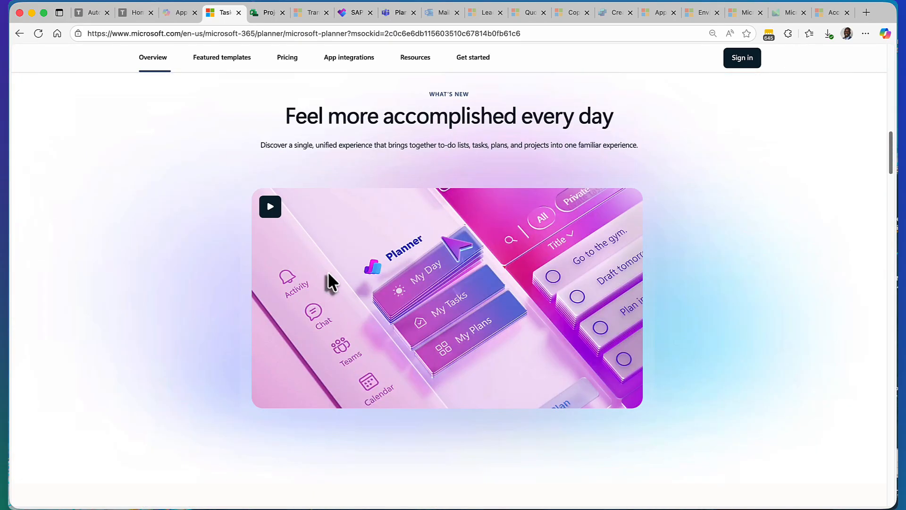
Step: Return to the Planner web app and view the portfolio list and the recent plans
left_click(356, 19)
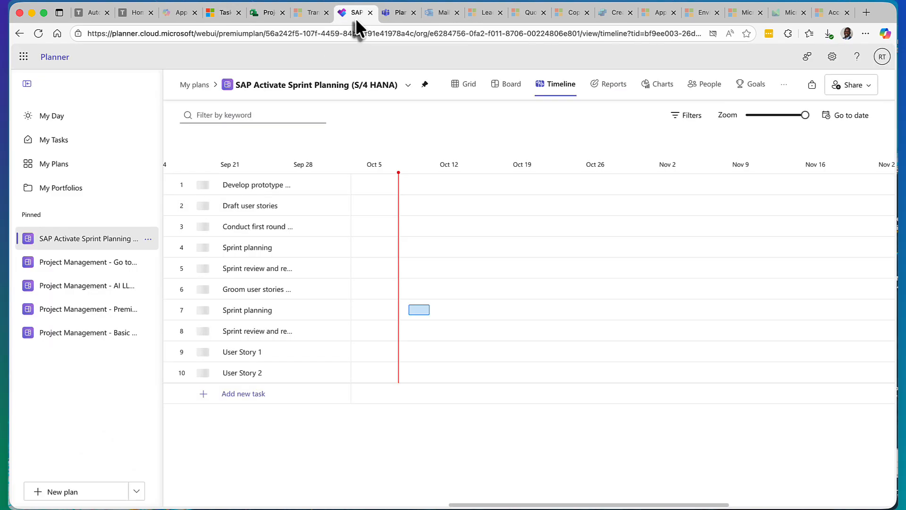
left_click(71, 193)
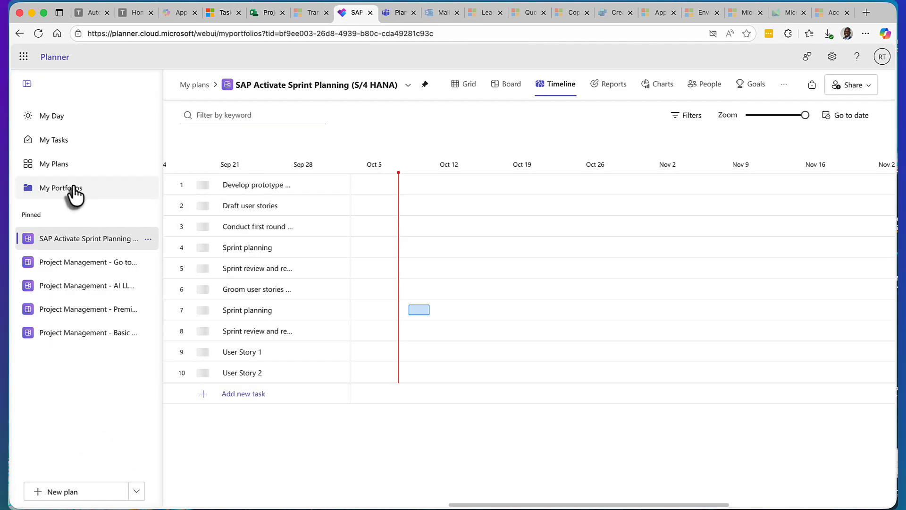
left_click(65, 165)
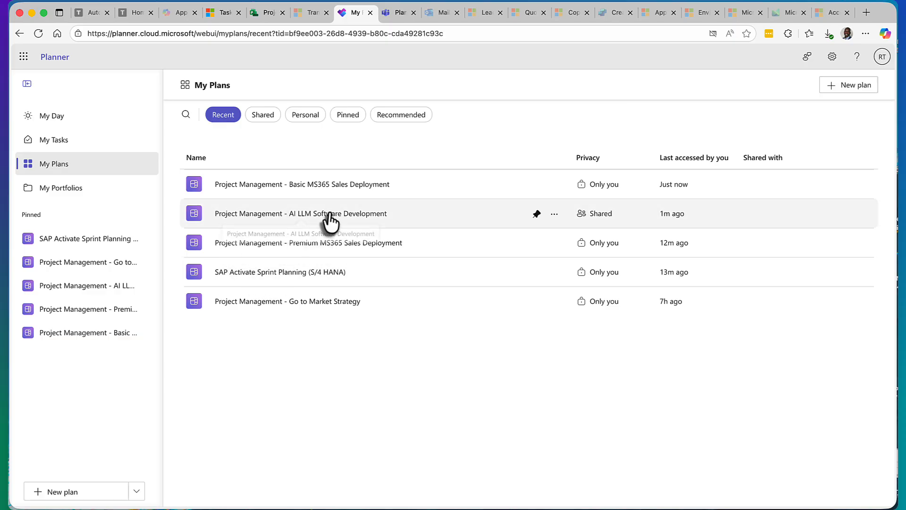
Step: Look at the basic, premium and template choices for a new plan, and close them without creating one
left_click(136, 492)
left_click(92, 447)
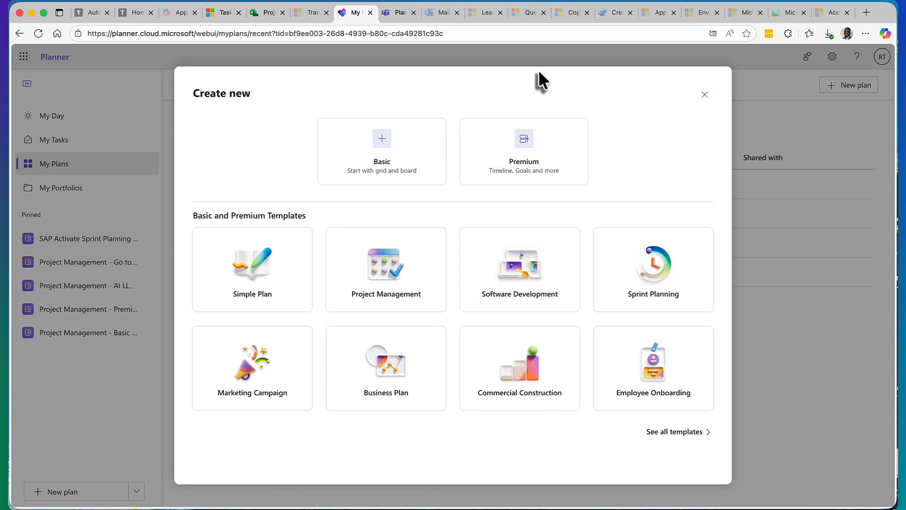
left_click(704, 94)
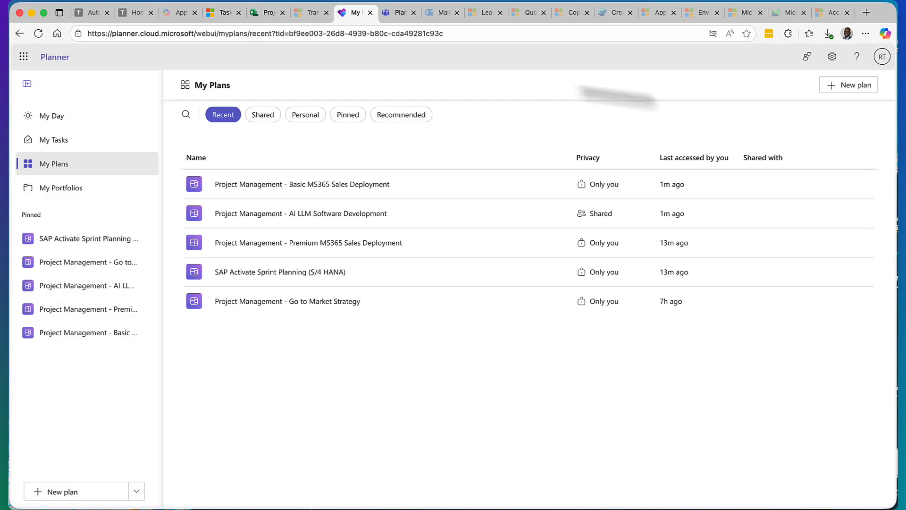
Step: Revisit the Project page, switch to Teams, and view its lists of chats and channels
left_click(263, 13)
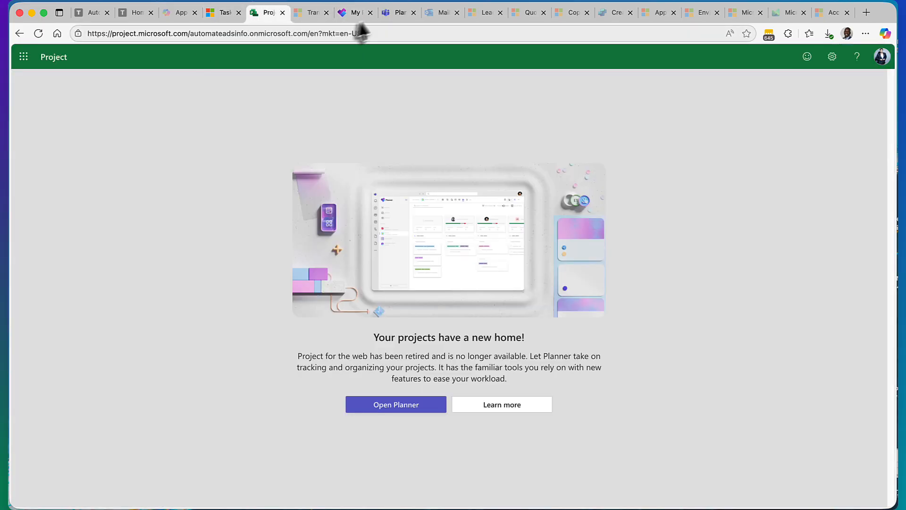
left_click(398, 14)
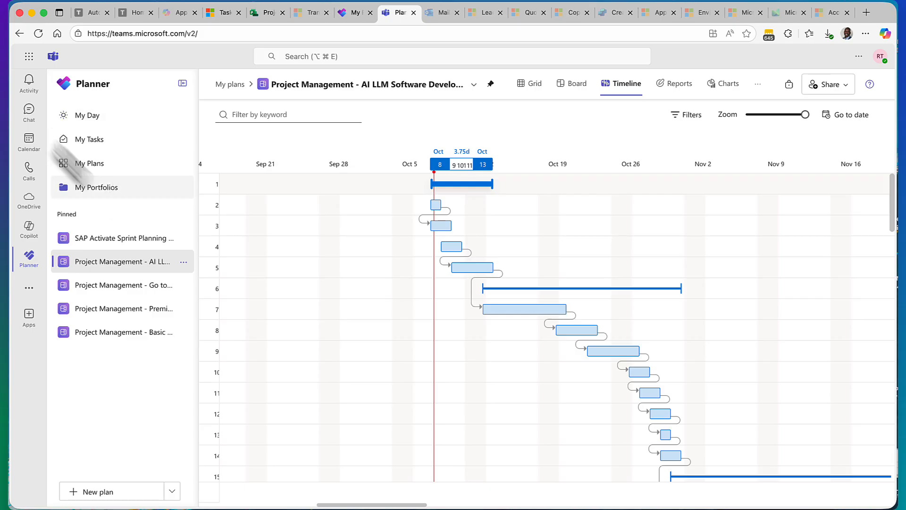
left_click(29, 113)
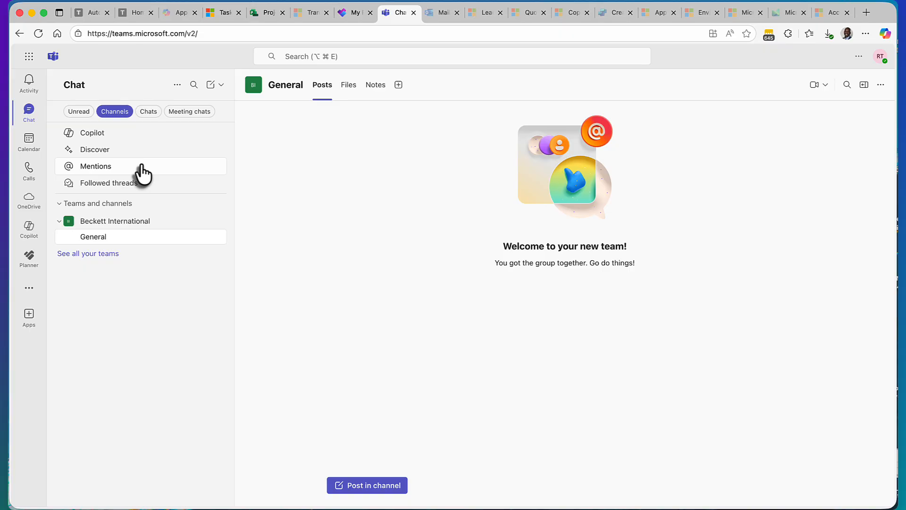
left_click(149, 113)
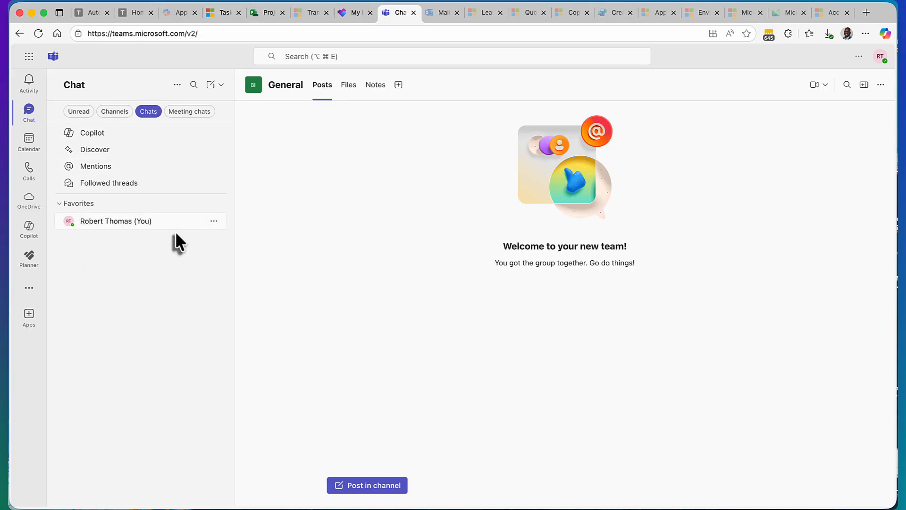
left_click(115, 112)
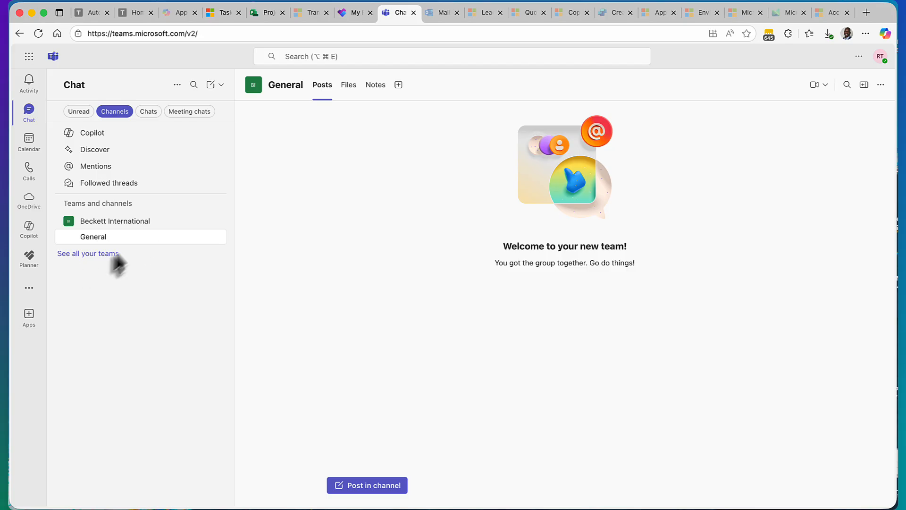
Step: Look at the Teams options for creating messages, channels and teams, and open the General channel's files
left_click(221, 85)
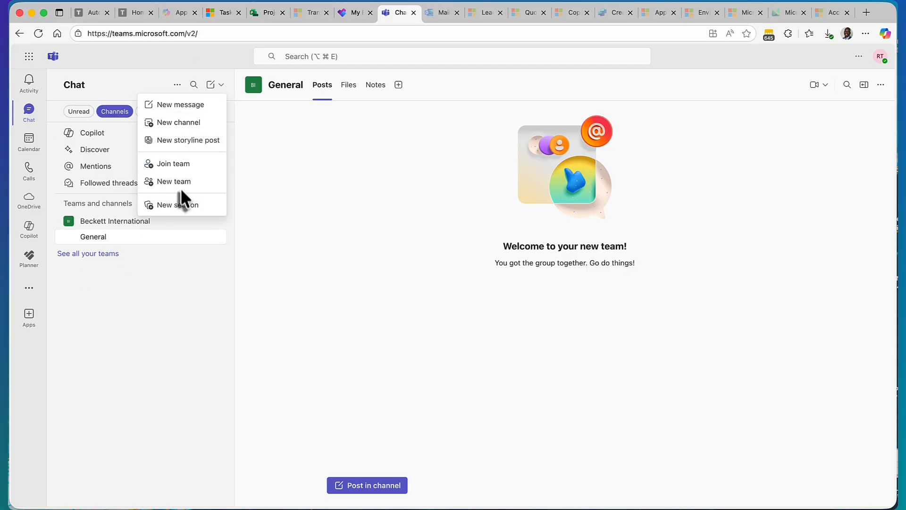
left_click(182, 313)
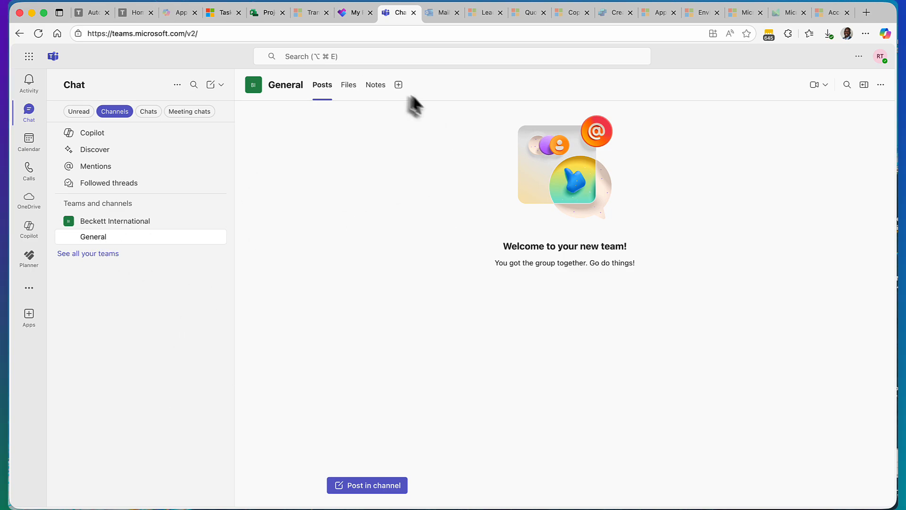
left_click(351, 86)
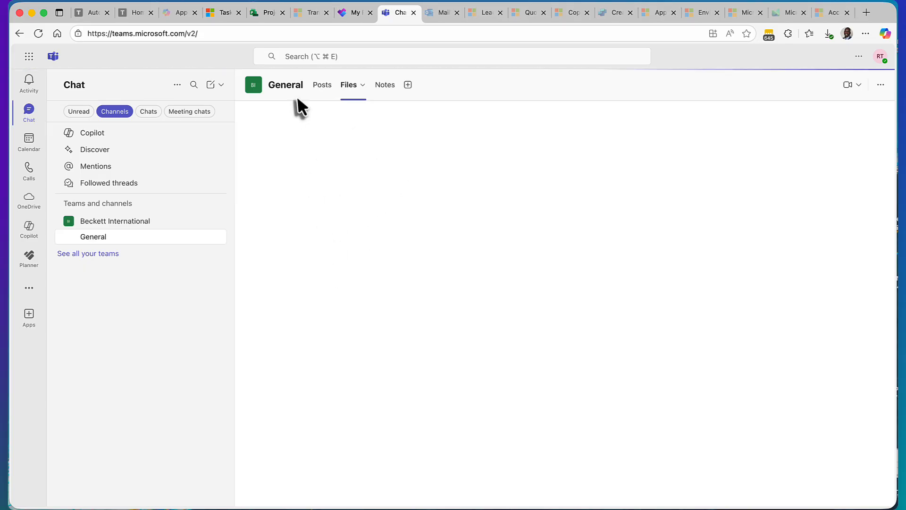
Step: Switch to SharePoint and open the General folder in the Revenue Operations site's documents
left_click(29, 56)
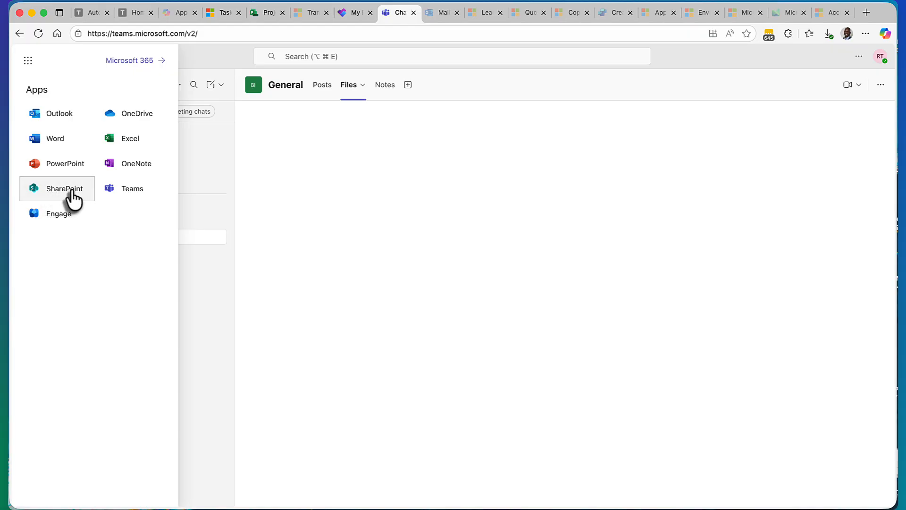
left_click(71, 191)
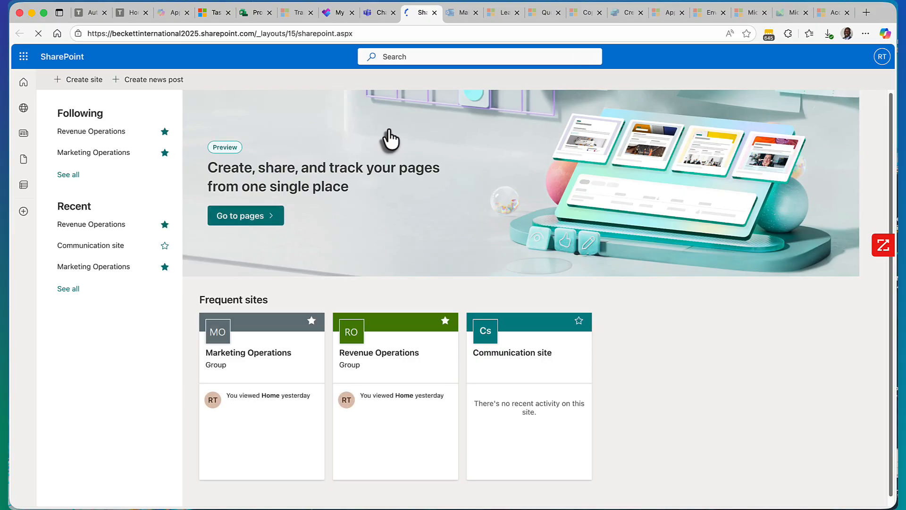
left_click(362, 347)
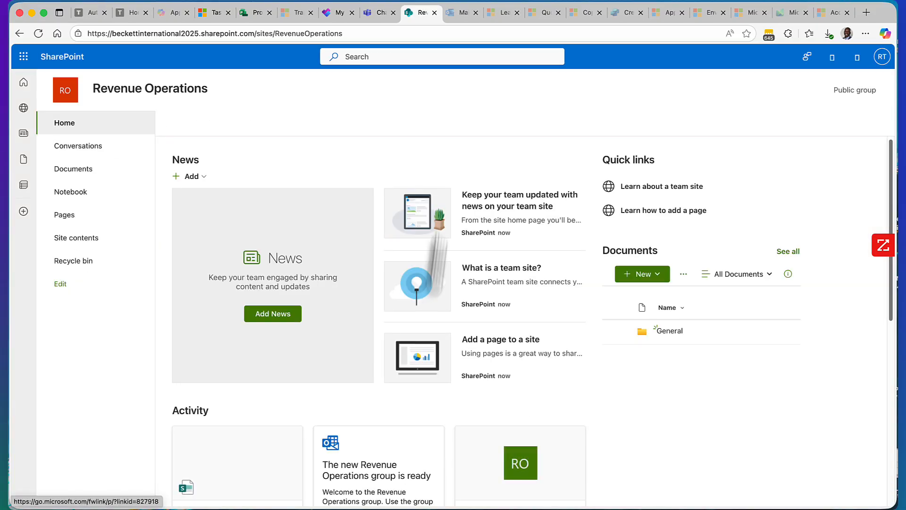
left_click(90, 170)
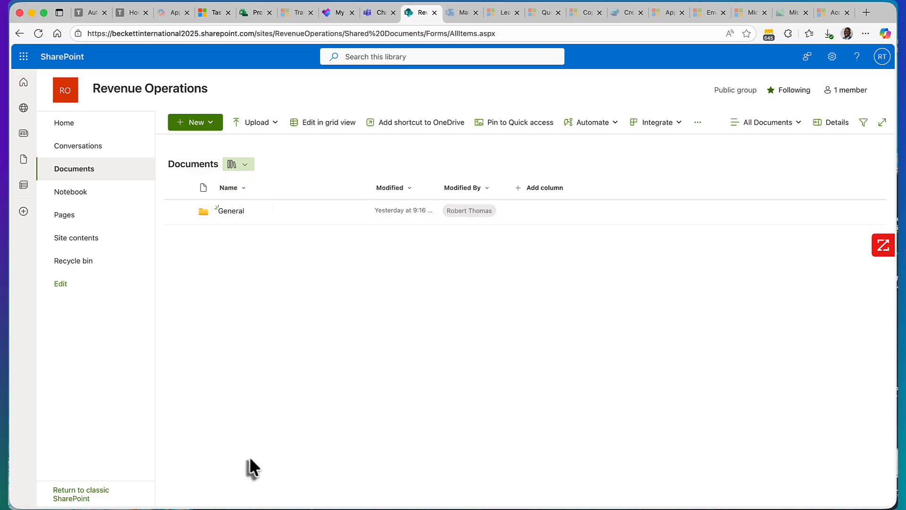
left_click(231, 211)
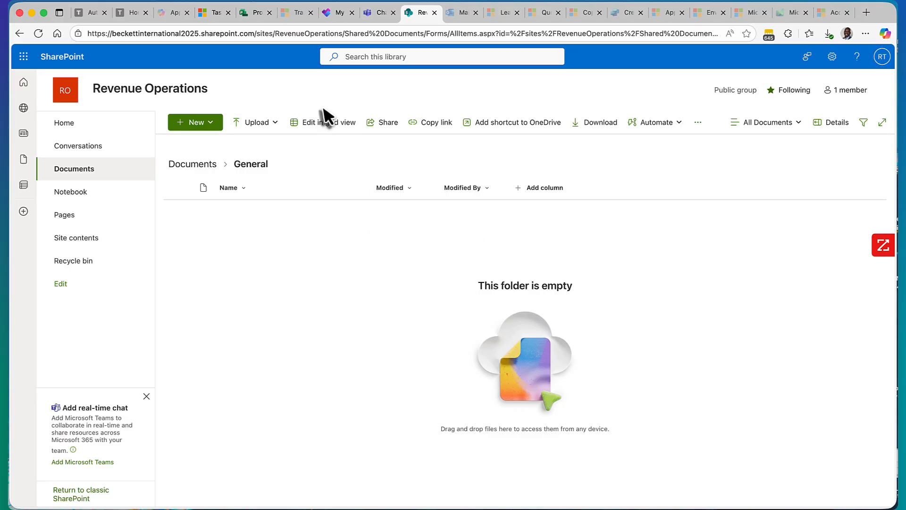
Step: Return to Teams to view the General channel's posts, and revisit the Revenue Operations documents in SharePoint
left_click(336, 14)
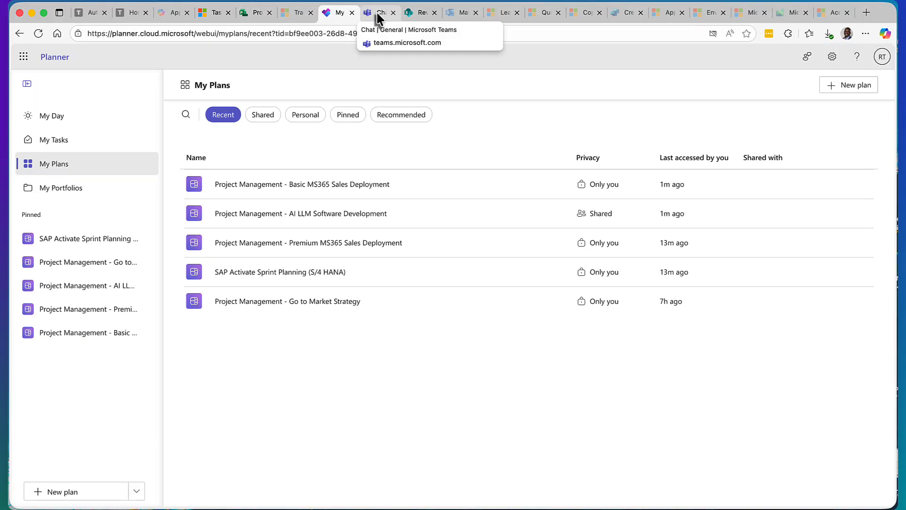
left_click(376, 13)
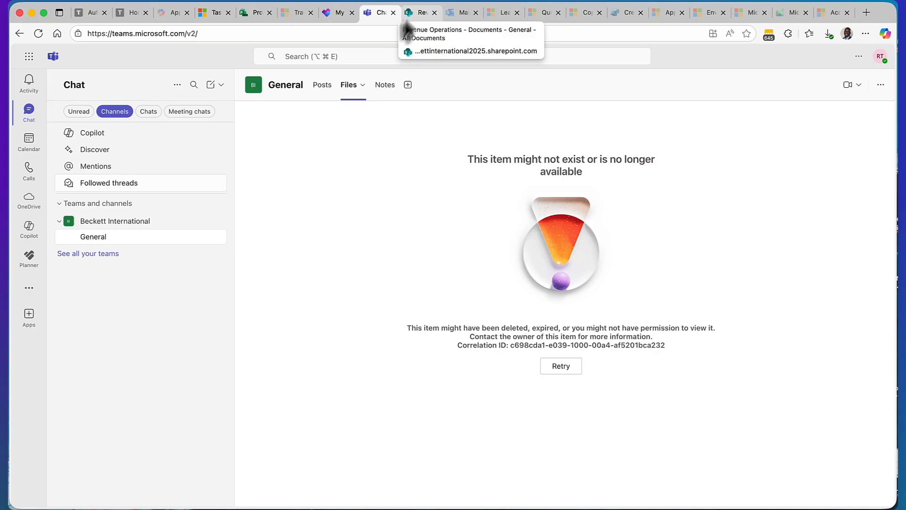
left_click(321, 87)
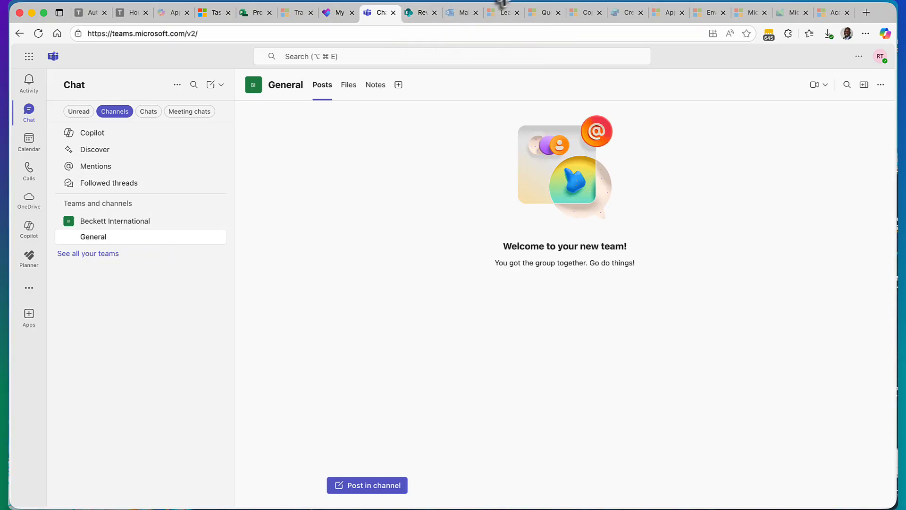
left_click(455, 14)
left_click(418, 10)
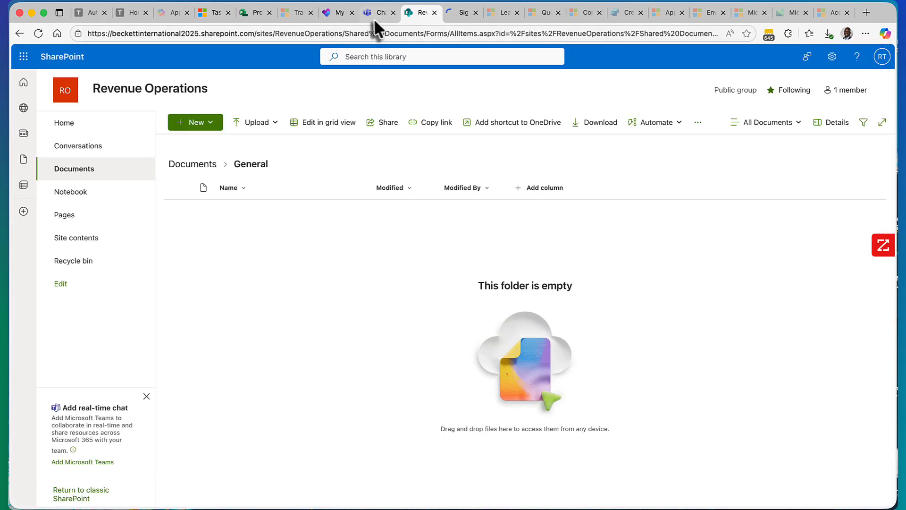
Step: Open the Premium MS365 Sales Deployment plan in the Planner web app and examine its Board and Timeline
left_click(339, 15)
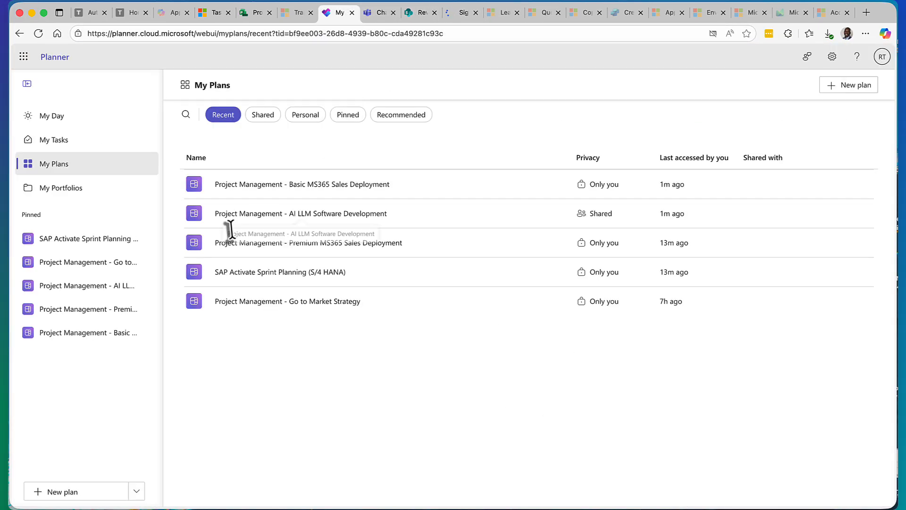
left_click(274, 251)
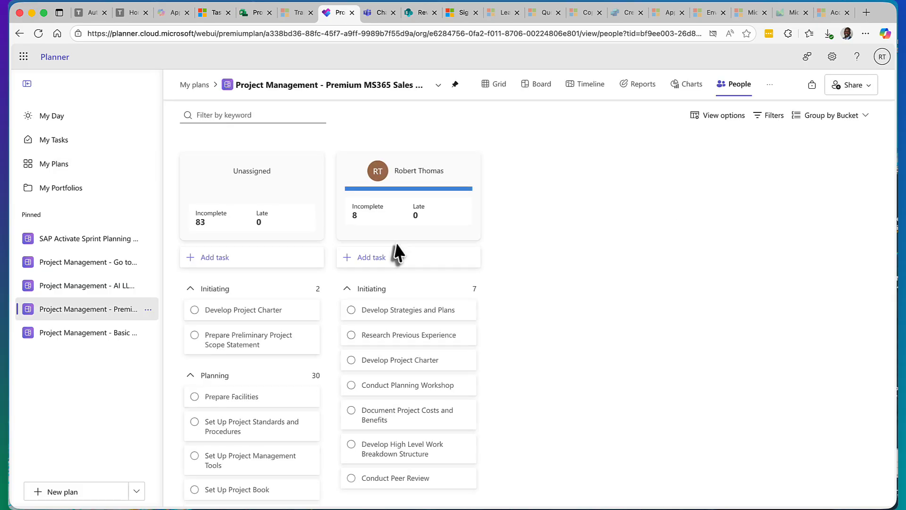
left_click(535, 85)
left_click(587, 85)
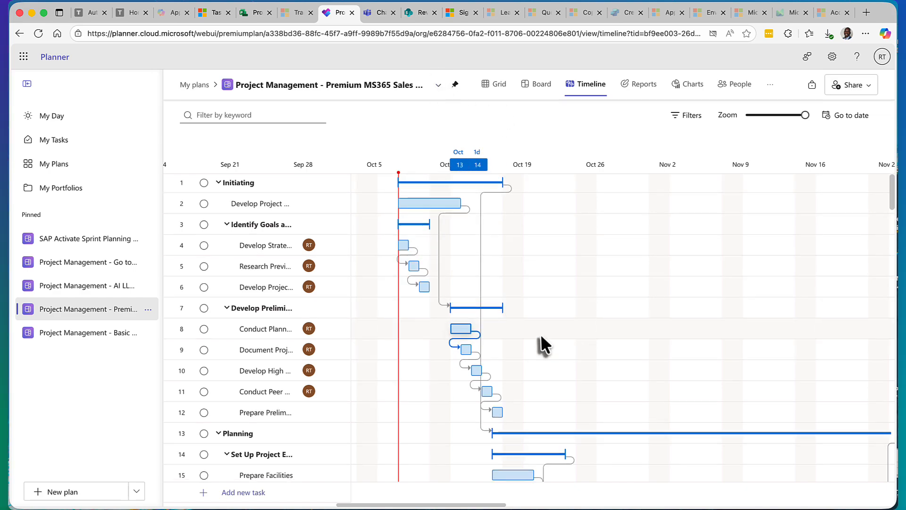
scroll(541, 336, "down", 7)
scroll(526, 344, "up", 3)
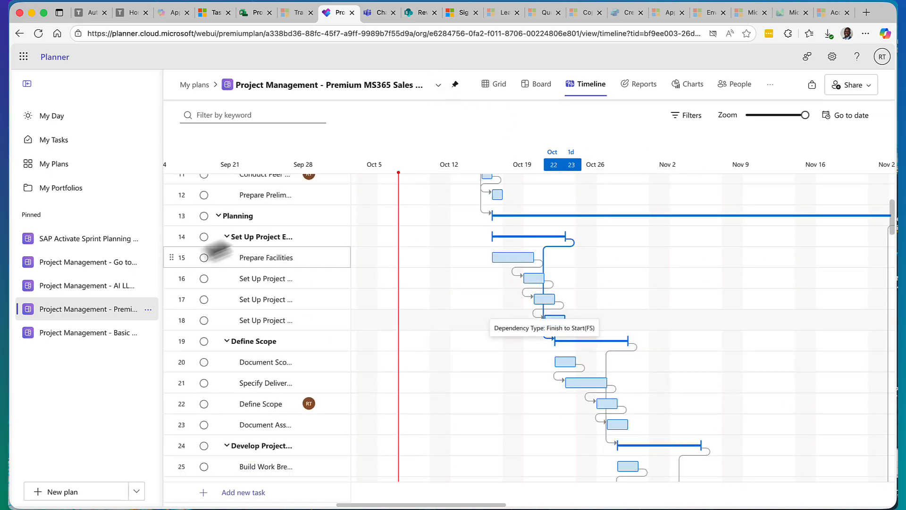
Step: Look at the task actions for Prepare Facilities in the Timeline and Develop Strategies and Plans in the Grid, including connecting to a goal
left_click(285, 257)
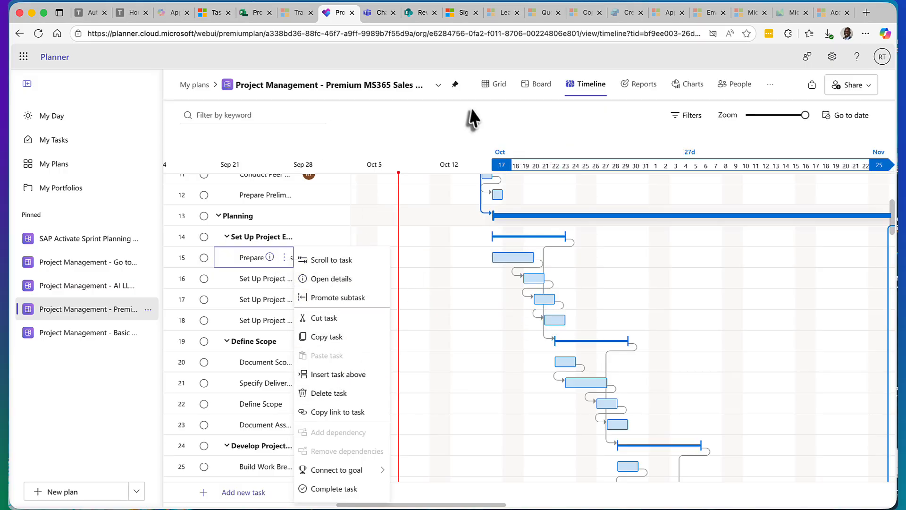
left_click(492, 85)
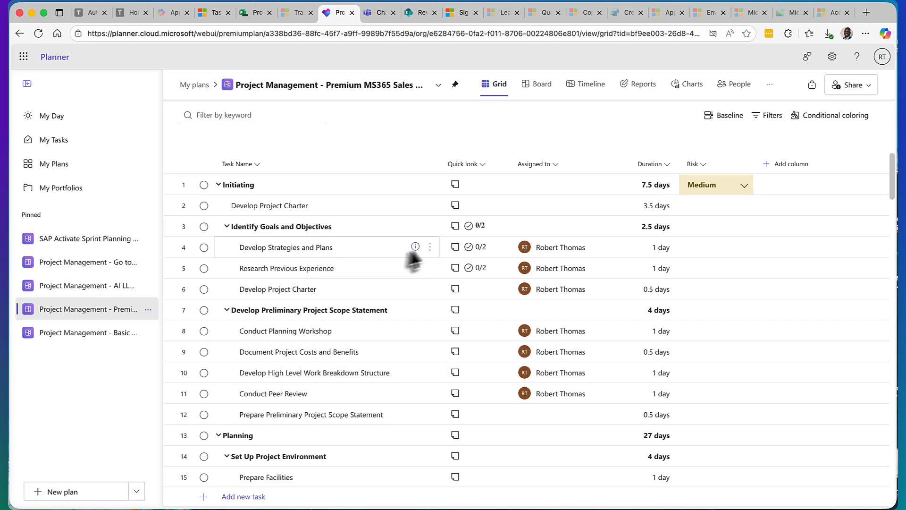
left_click(430, 248)
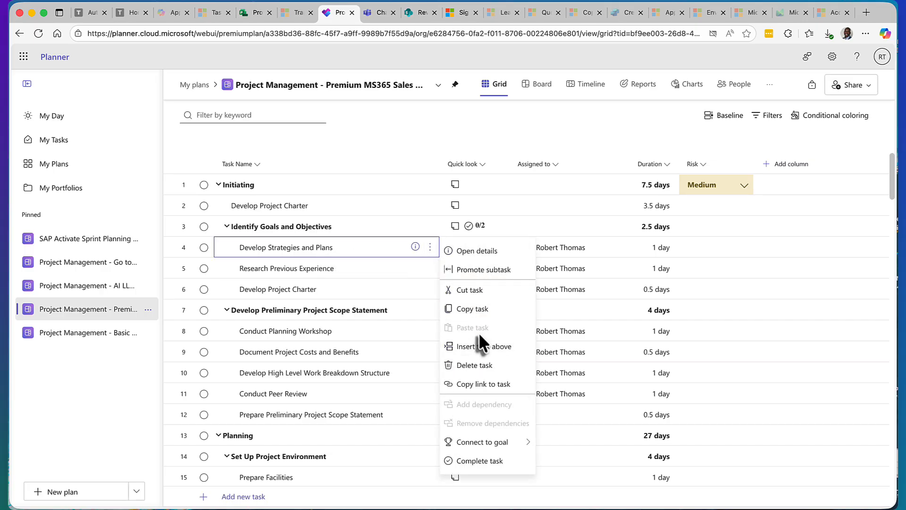
left_click(495, 444)
Step: Mark the Conduct Planning Workshop task complete and set its Risk to High
left_click(731, 330)
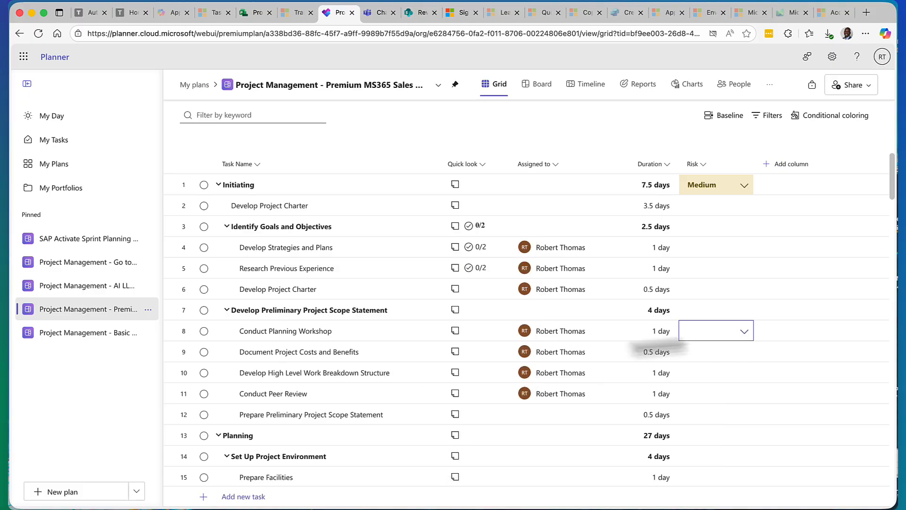
left_click(204, 331)
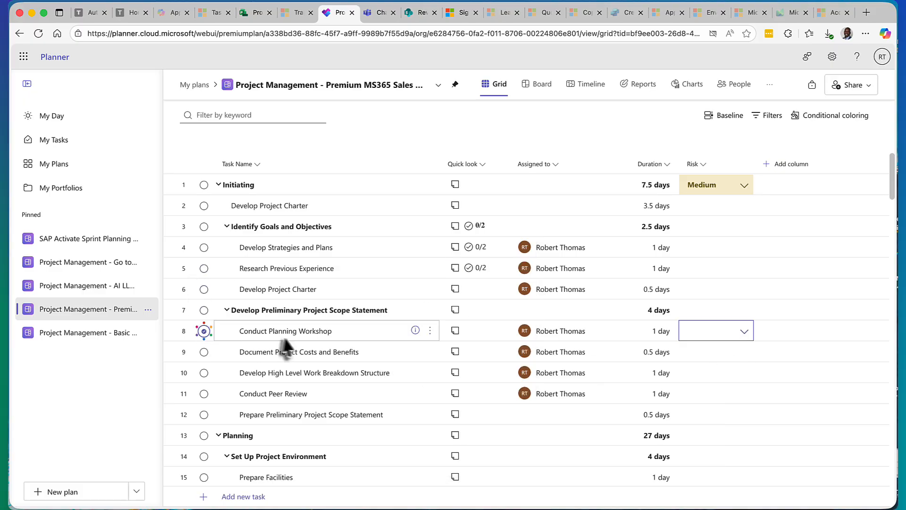
left_click(741, 337)
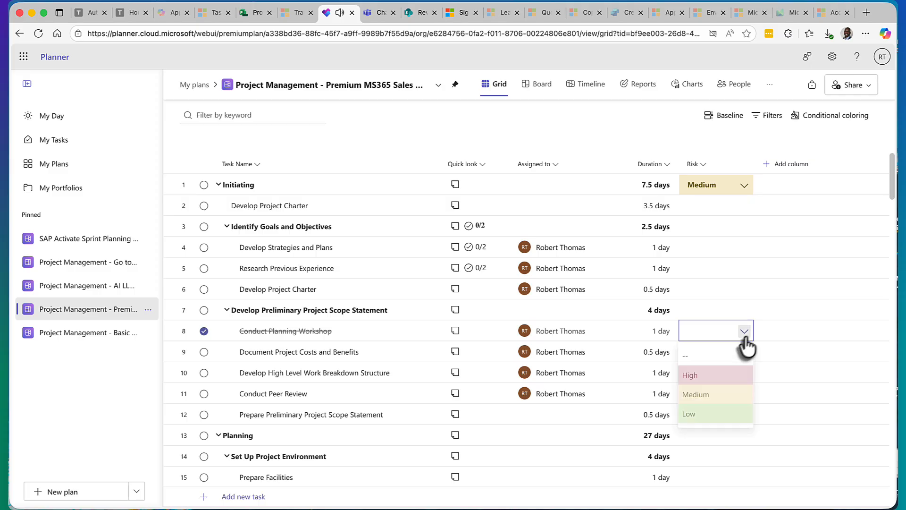
left_click(708, 378)
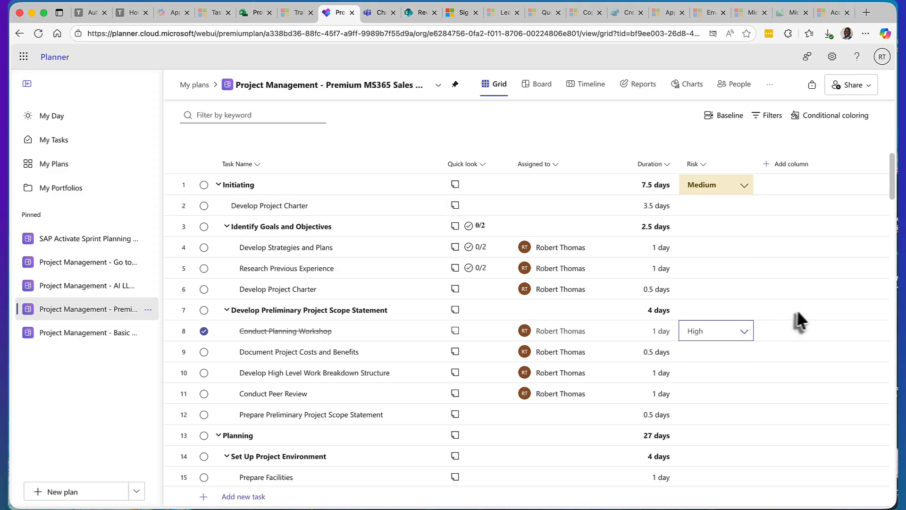
Step: Look at the fields available for a new column, and mark Conduct Planning Workshop as incomplete again
left_click(784, 166)
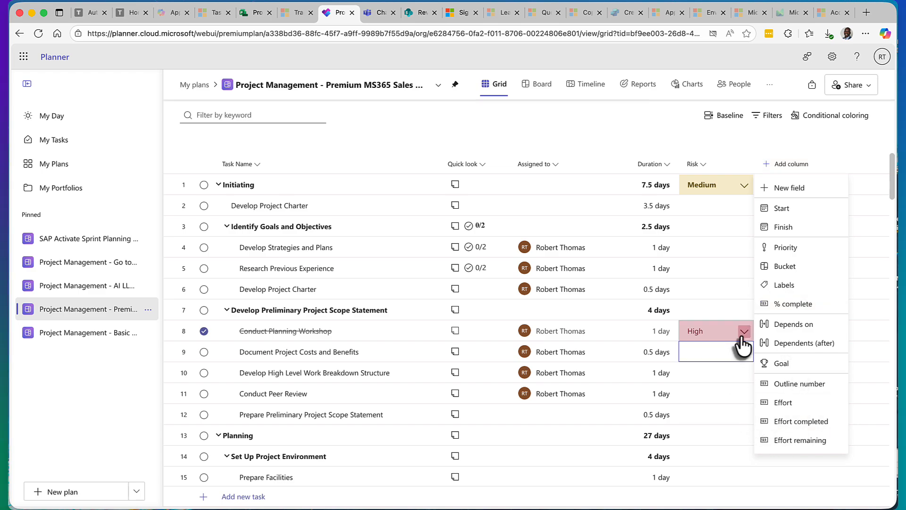
left_click(726, 296)
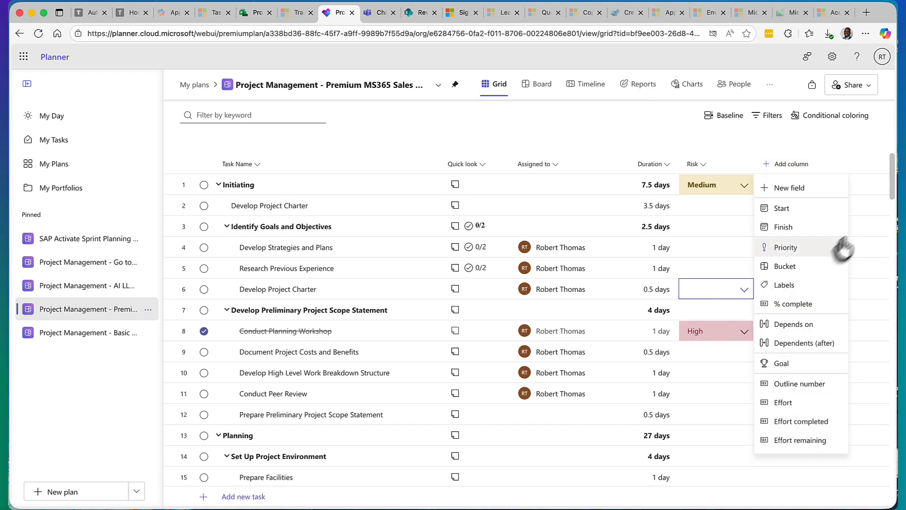
left_click(874, 222)
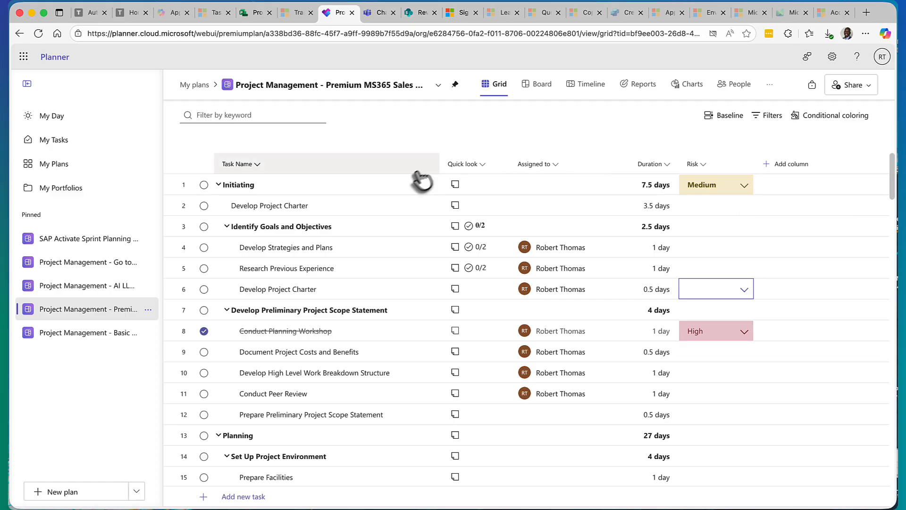
left_click(204, 331)
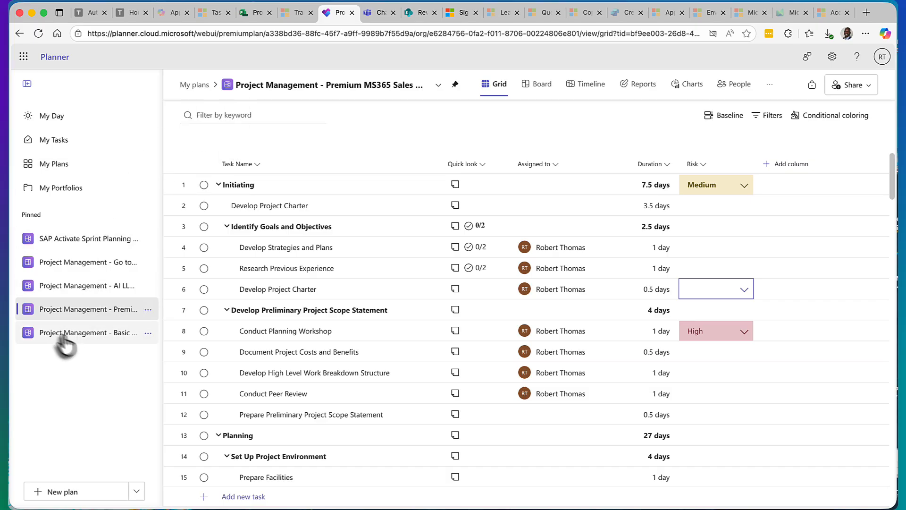
Step: In the Basic MS365 Sales Deployment plan, check off Define the primary objectives under Identify goals and objectives, and look through that task's details
left_click(91, 334)
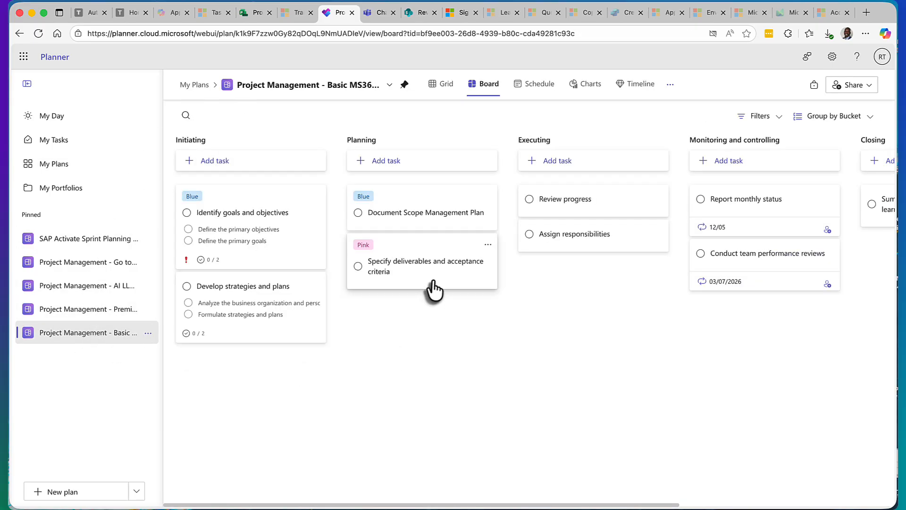
left_click_drag(290, 214, 235, 289)
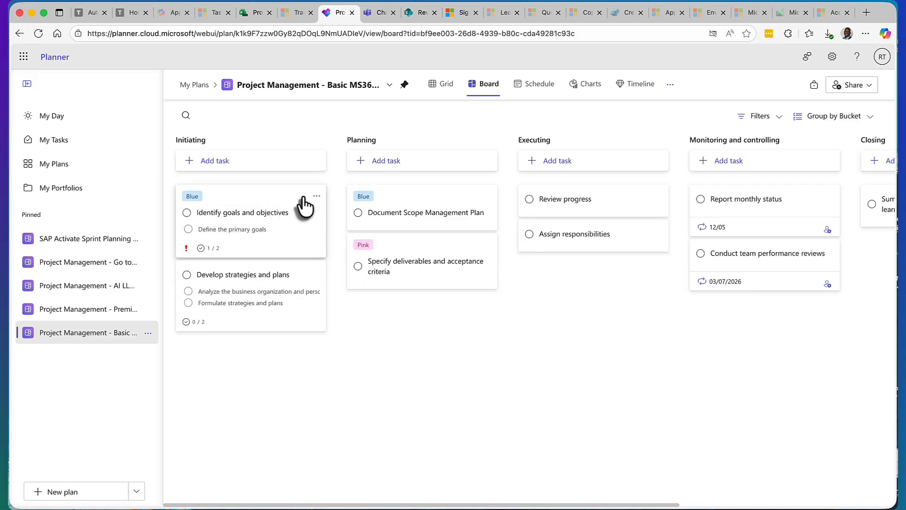
left_click(270, 207)
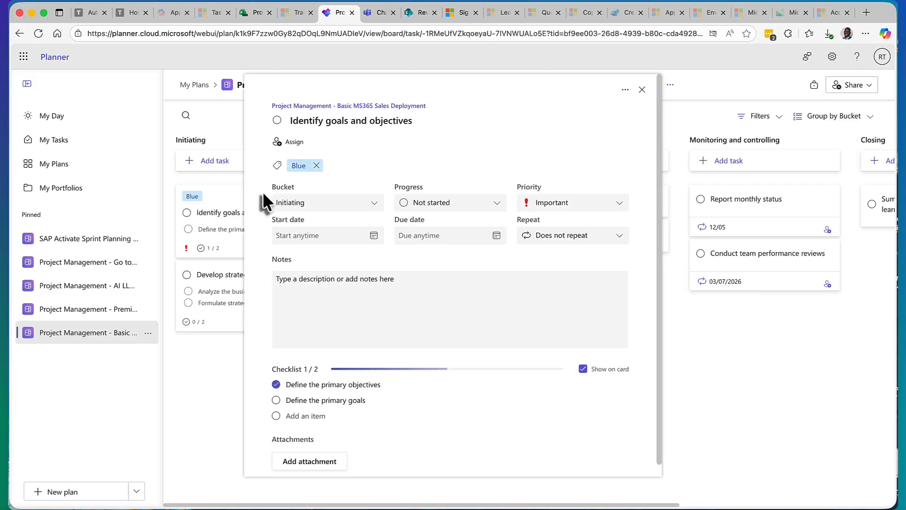
left_click(497, 207)
left_click(365, 204)
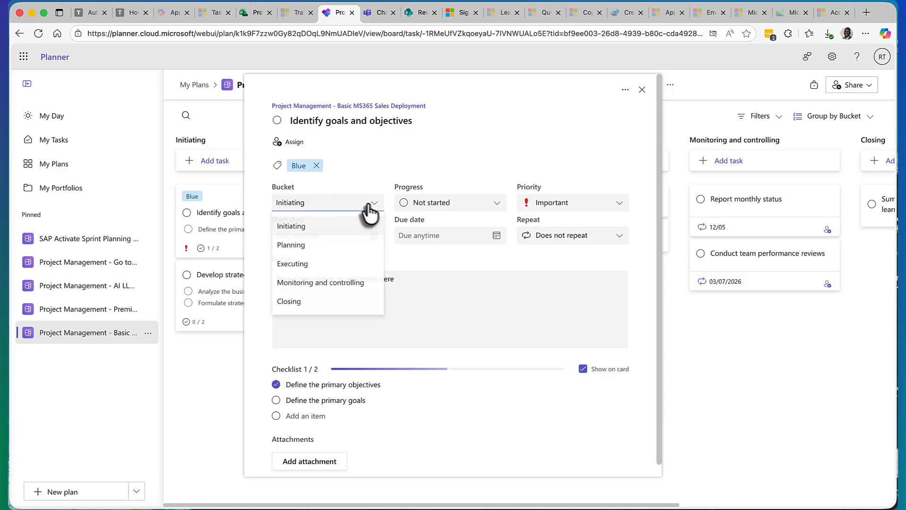
left_click(430, 174)
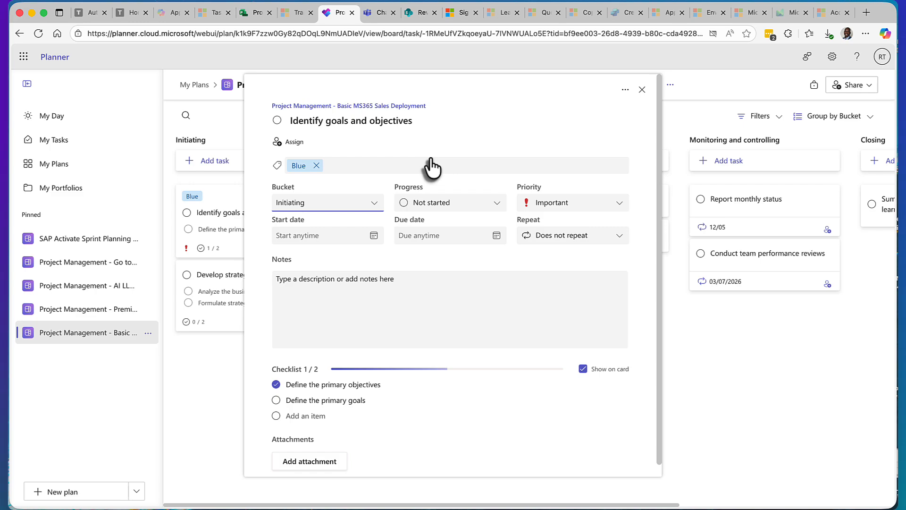
left_click(627, 91)
left_click(643, 90)
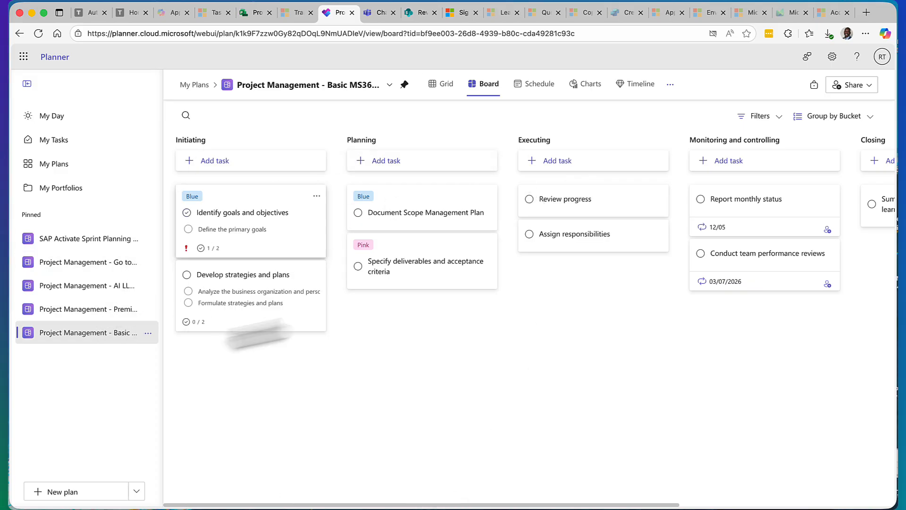
Step: Open the GMS - 2025 portfolio and compare its Plans and Roadmap views
left_click(75, 189)
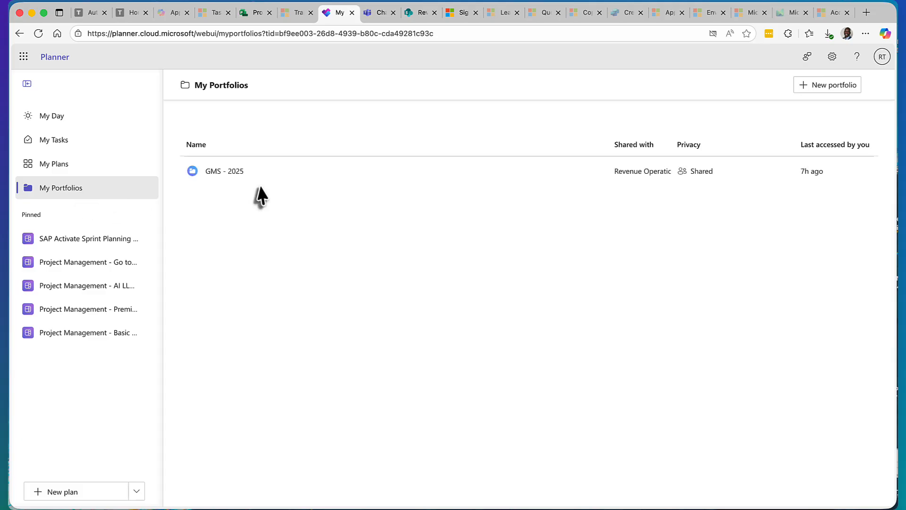
left_click(236, 179)
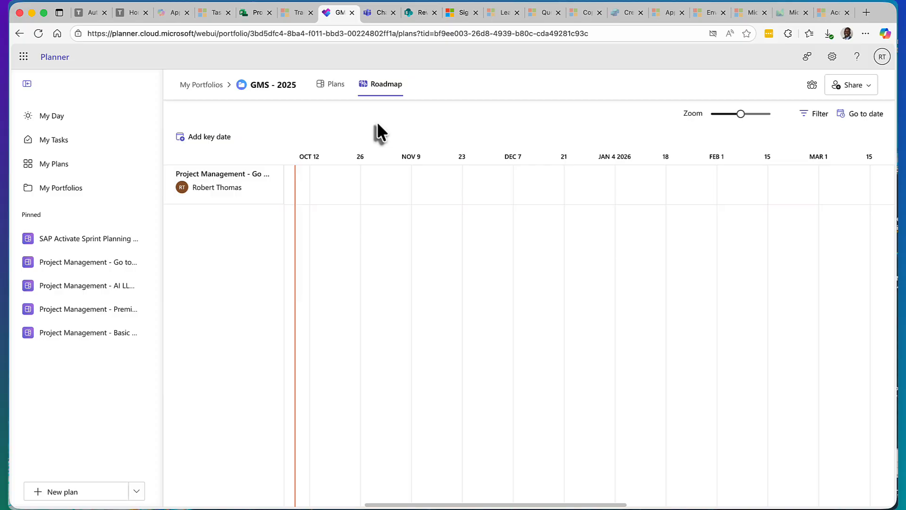
left_click(332, 86)
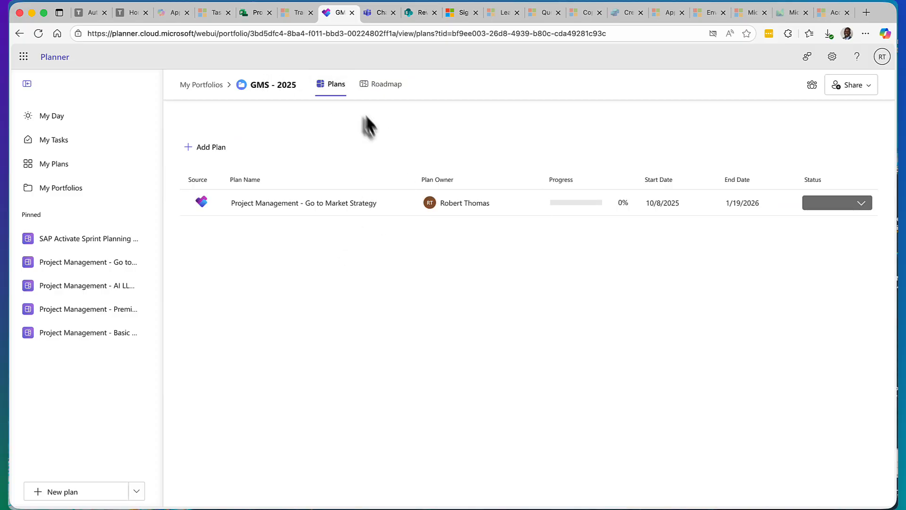
left_click(386, 90)
left_click(336, 92)
left_click(375, 88)
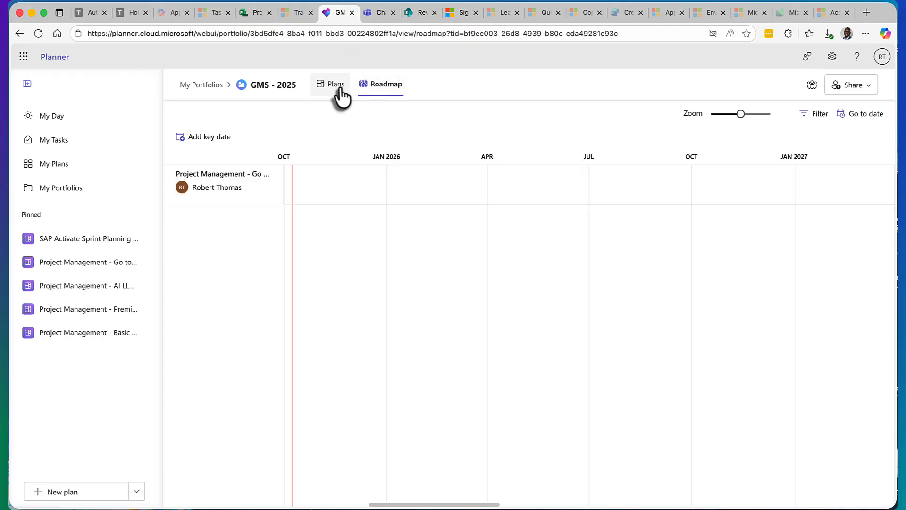
left_click(335, 91)
left_click(381, 86)
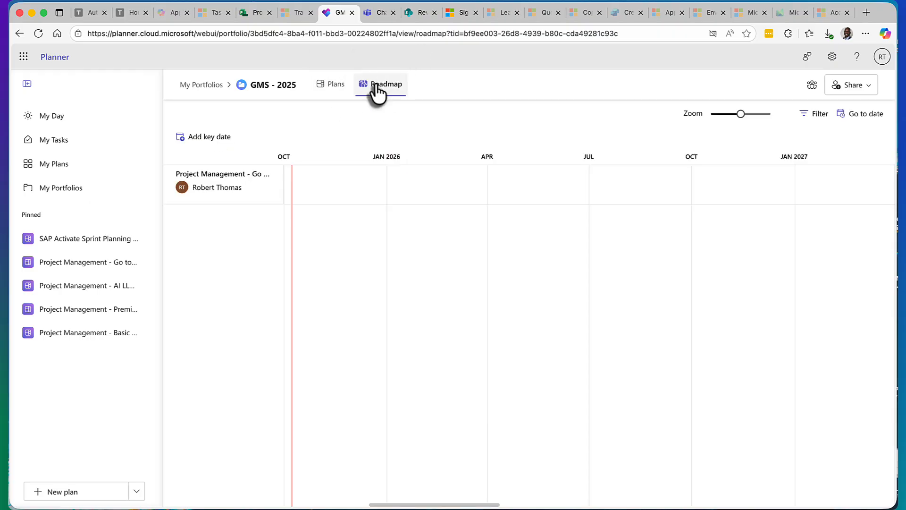
left_click(332, 90)
Step: Look at the details and available actions for the Go to Market Strategy plan in the portfolio's plan list
left_click(324, 210)
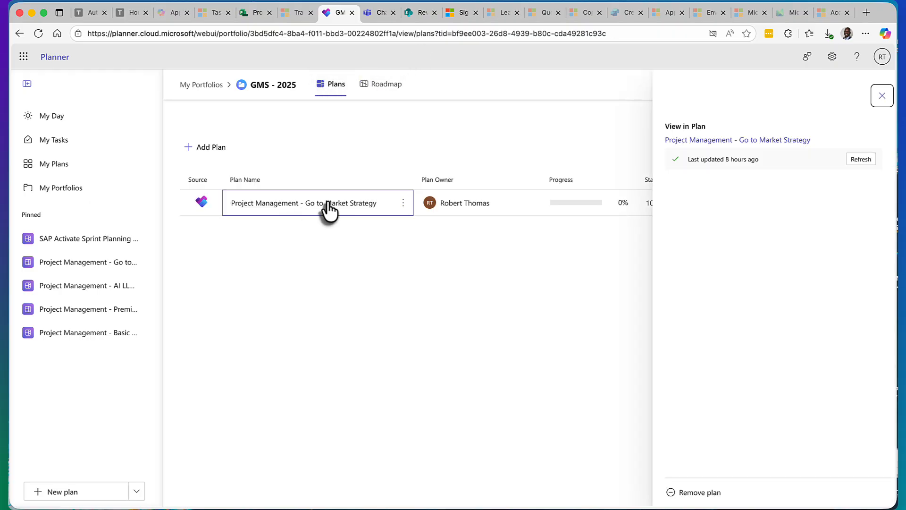
left_click(882, 96)
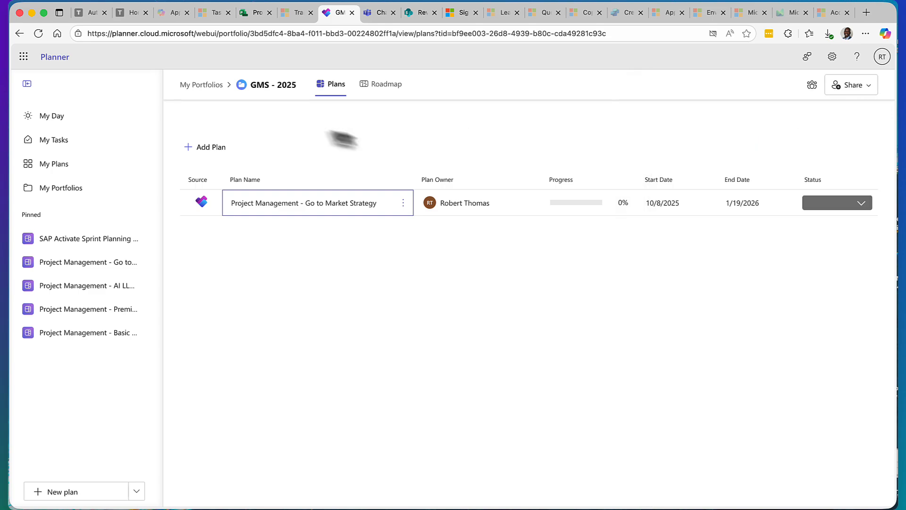
left_click(402, 203)
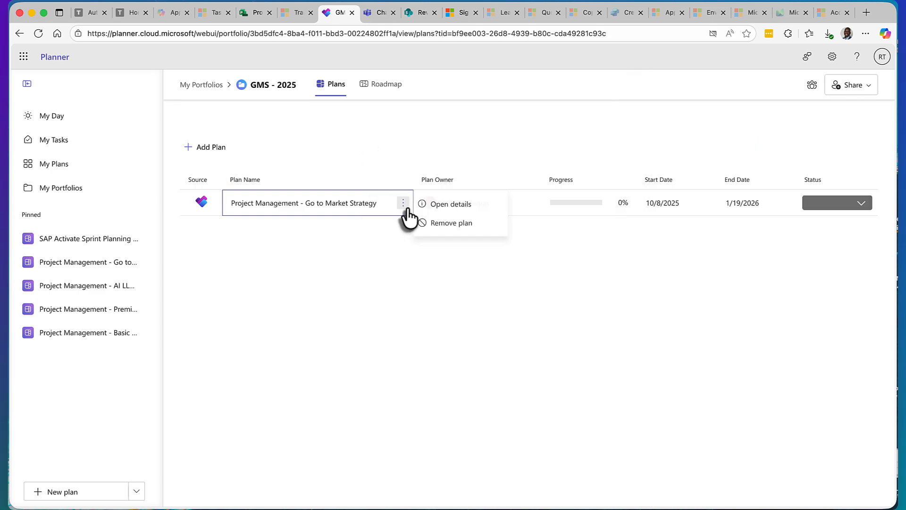
left_click(380, 85)
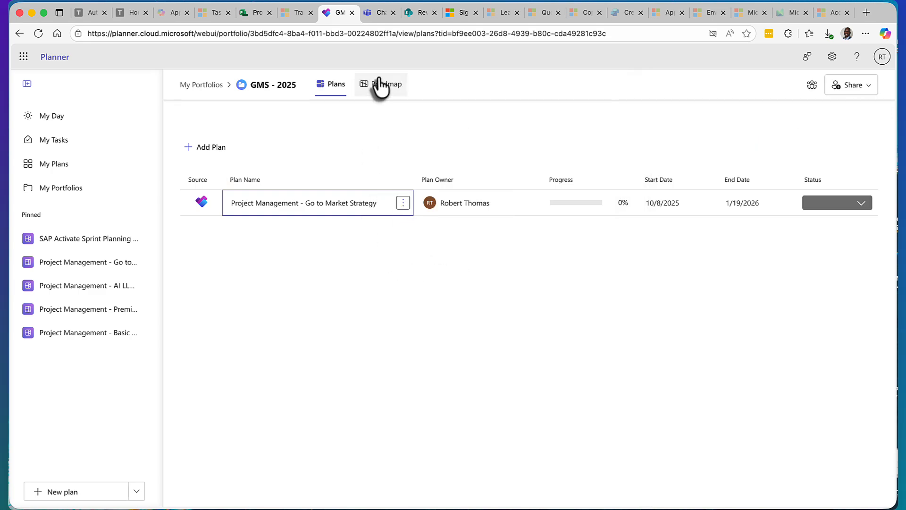
left_click(338, 88)
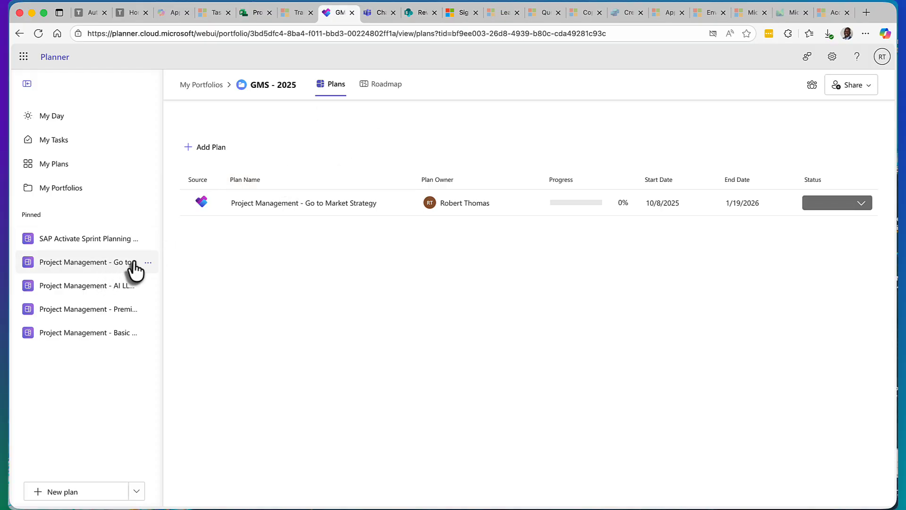
Step: Reopen the Premium MS365 Sales Deployment plan, open Power Automate in a new browser tab, and submit the account password to sign in
left_click(106, 311)
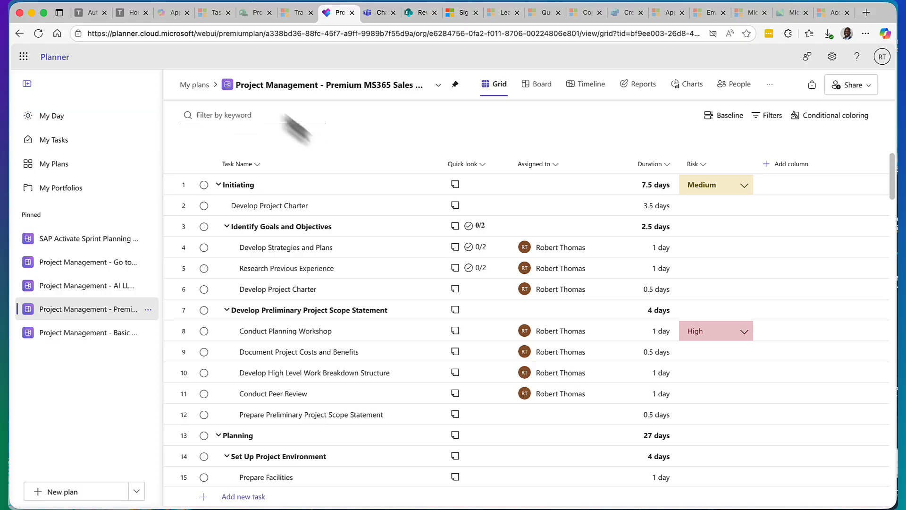
left_click(24, 57)
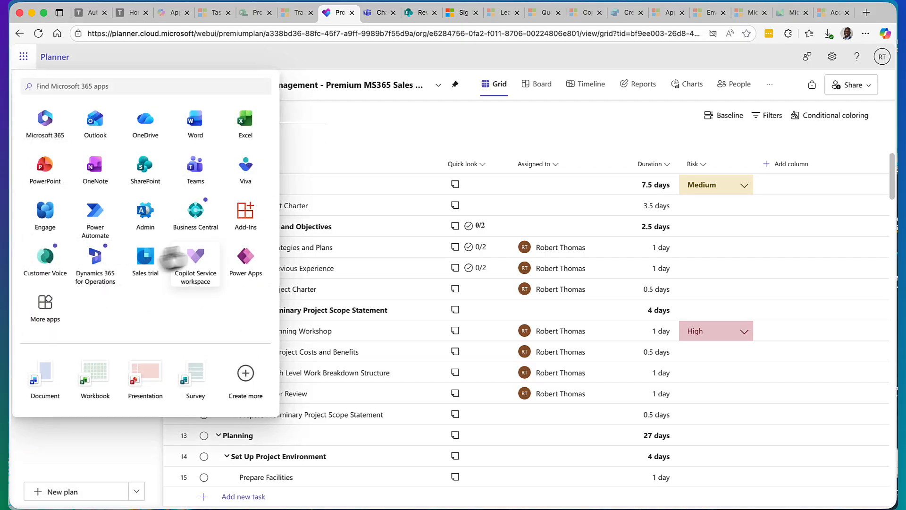
right_click(101, 227)
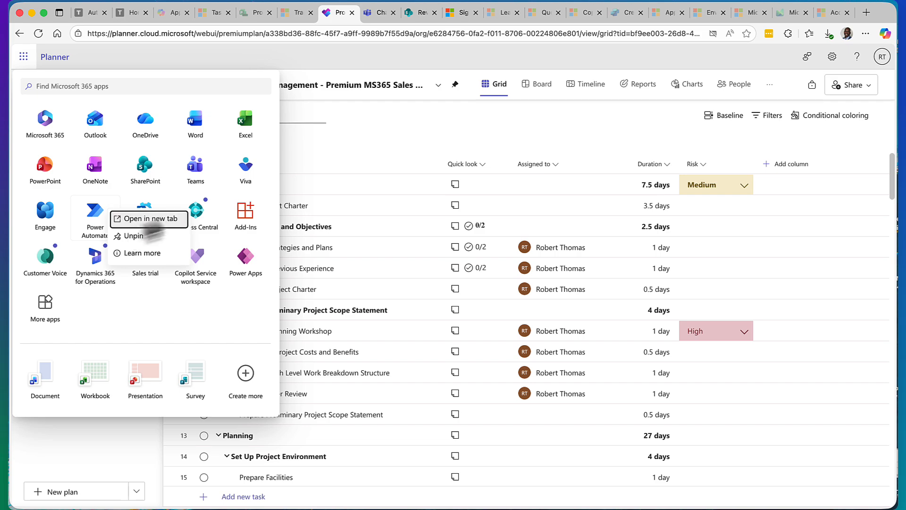
left_click(150, 218)
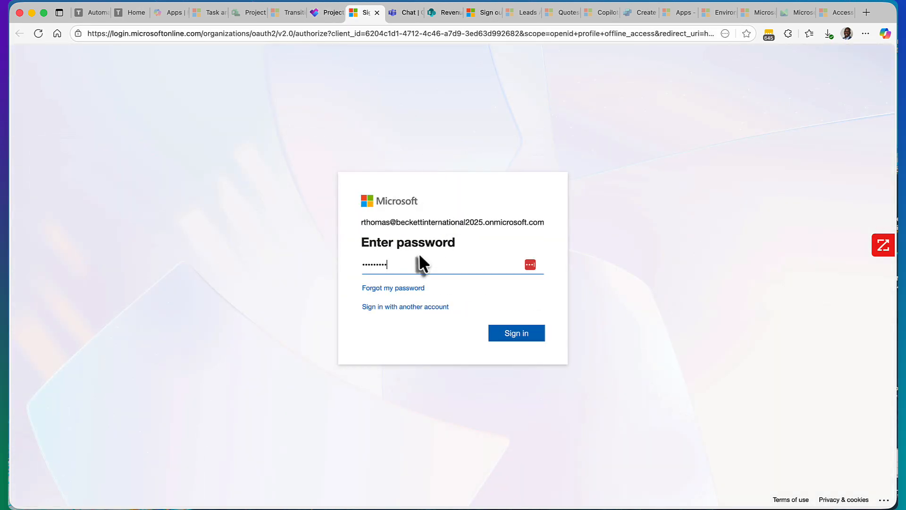
left_click(511, 332)
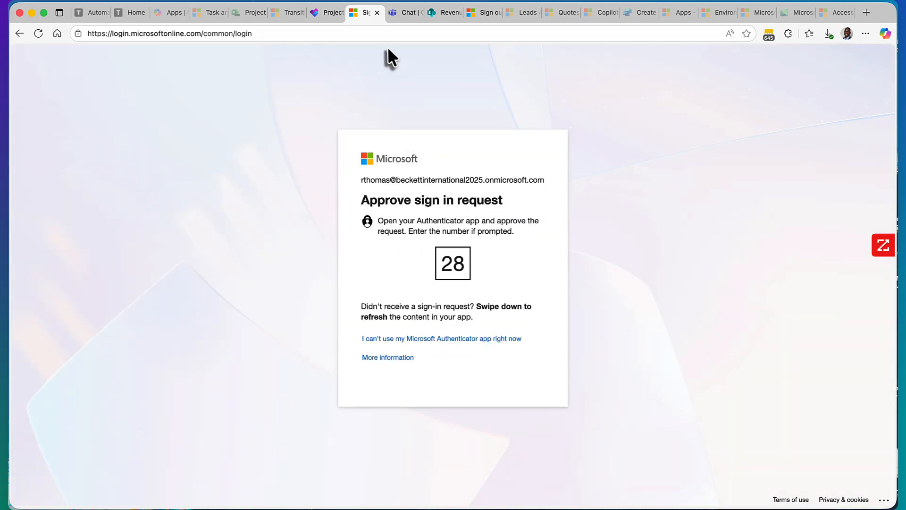
Step: Return to the premium plan's Grid in Planner, and switch to the Project for the web page
left_click(321, 13)
left_click(320, 163)
right_click(321, 164)
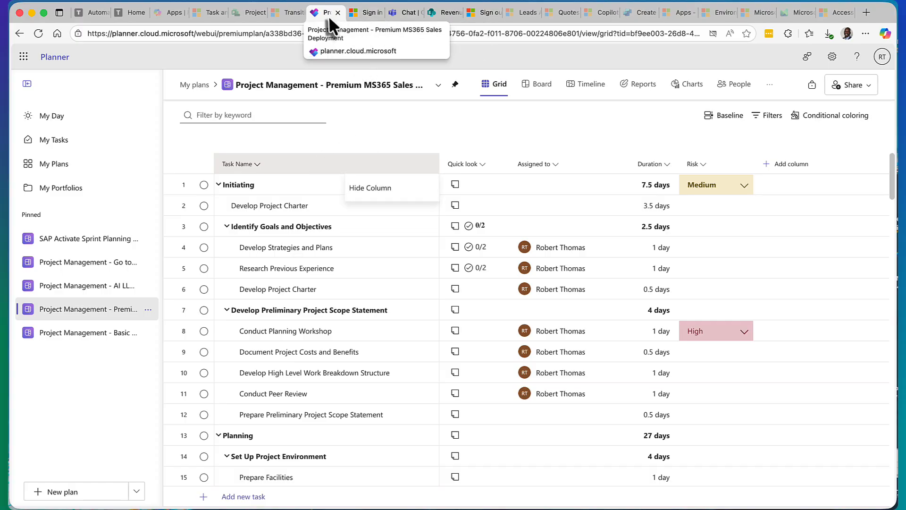
key("Escape")
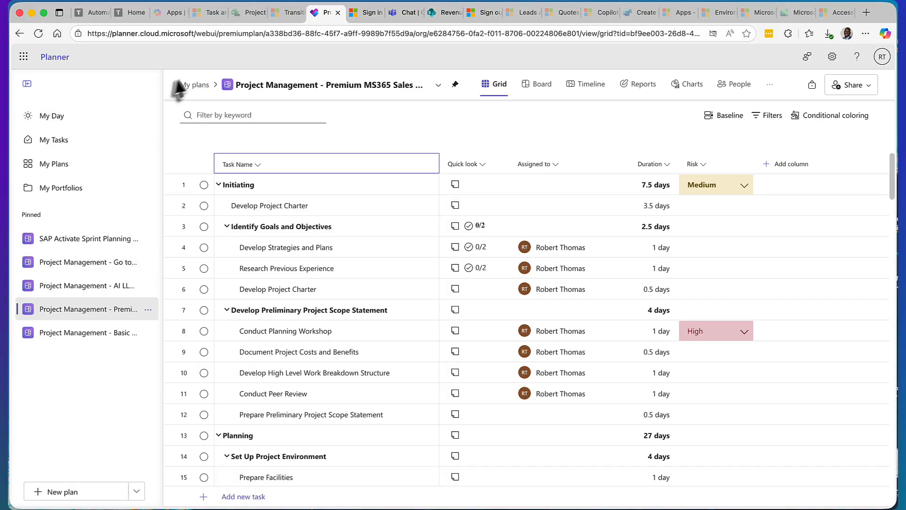
left_click(239, 14)
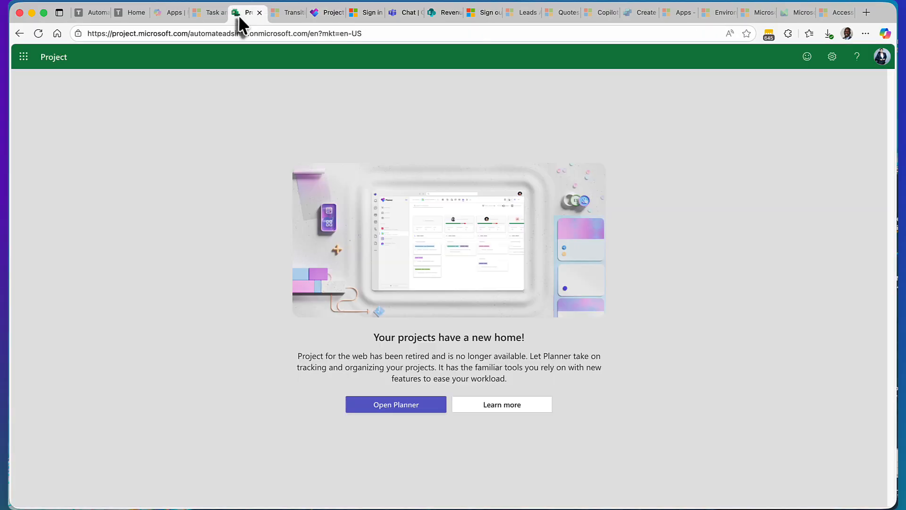
Step: Switch past the transition article and the premium plan in Planner to Copilot Studio's Create page to view its agent templates
left_click(281, 14)
left_click(322, 14)
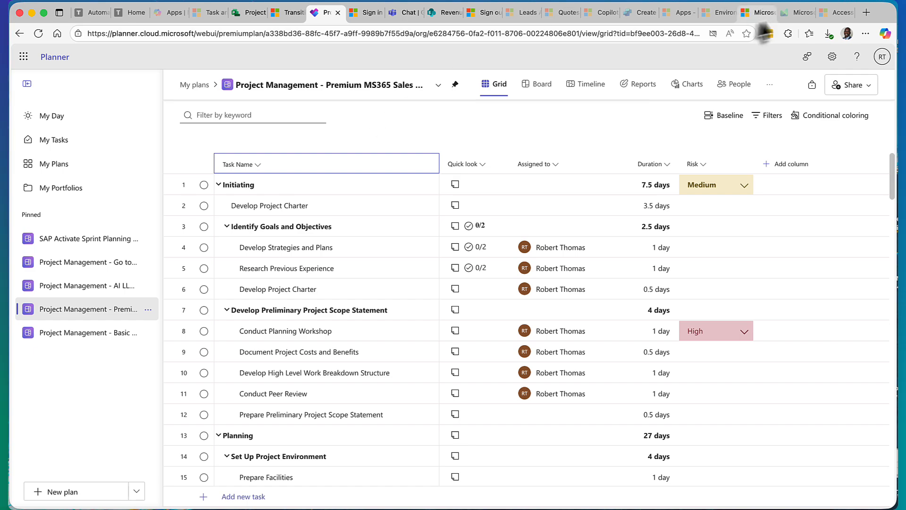
left_click(638, 14)
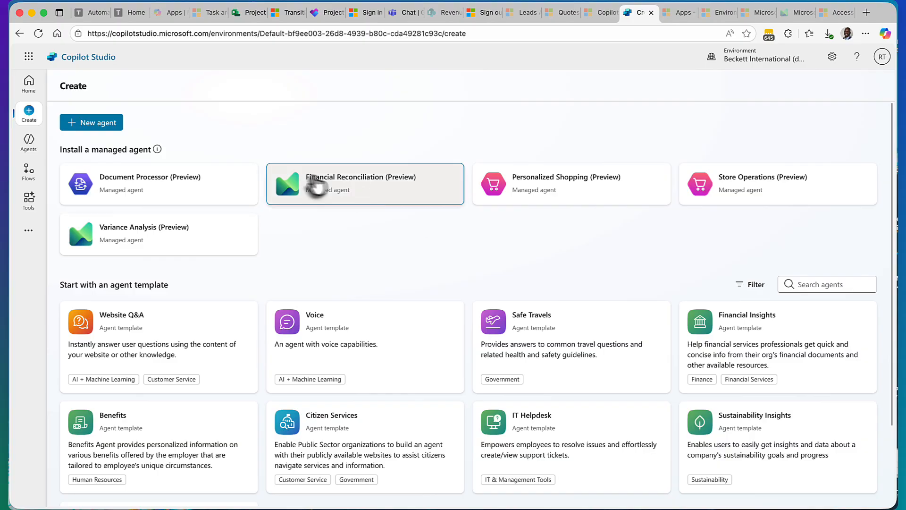
Step: Return to the Premium MS365 Sales Deployment plan in Planner and look through its Board and Timeline views
left_click(250, 18)
left_click(332, 12)
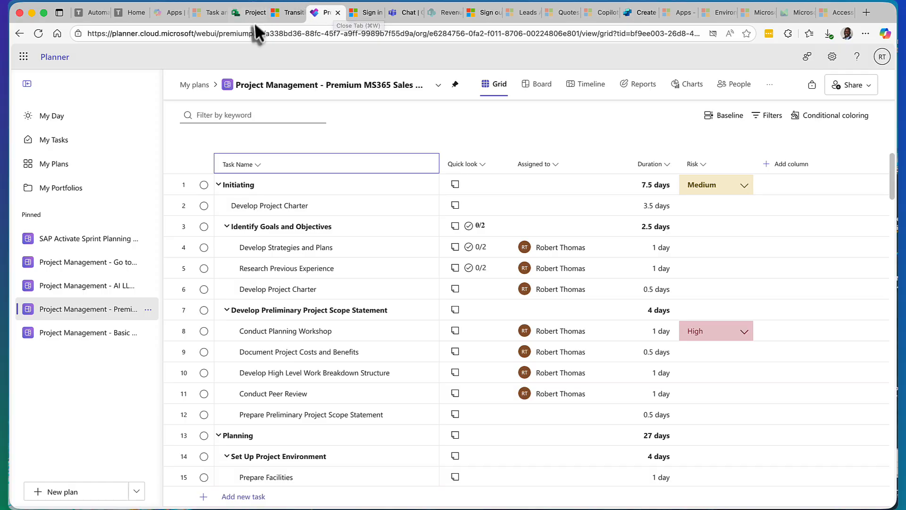
left_click(537, 91)
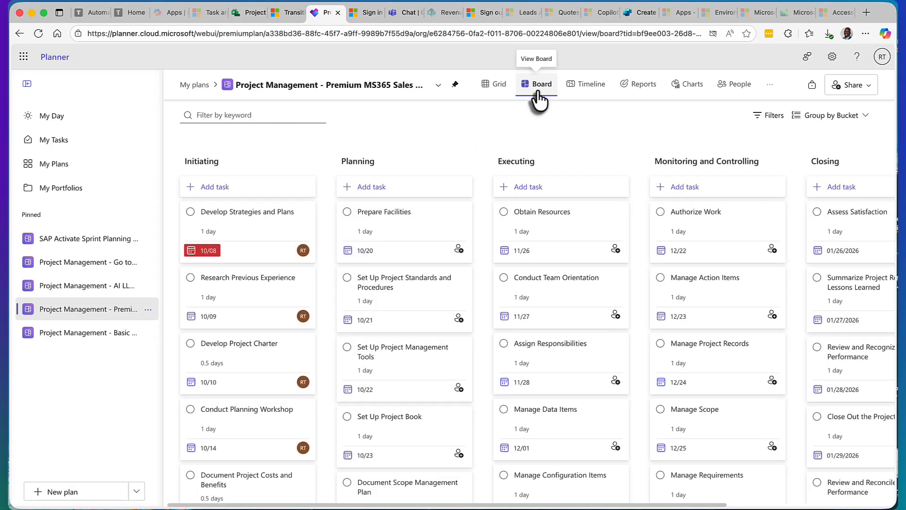
left_click(596, 94)
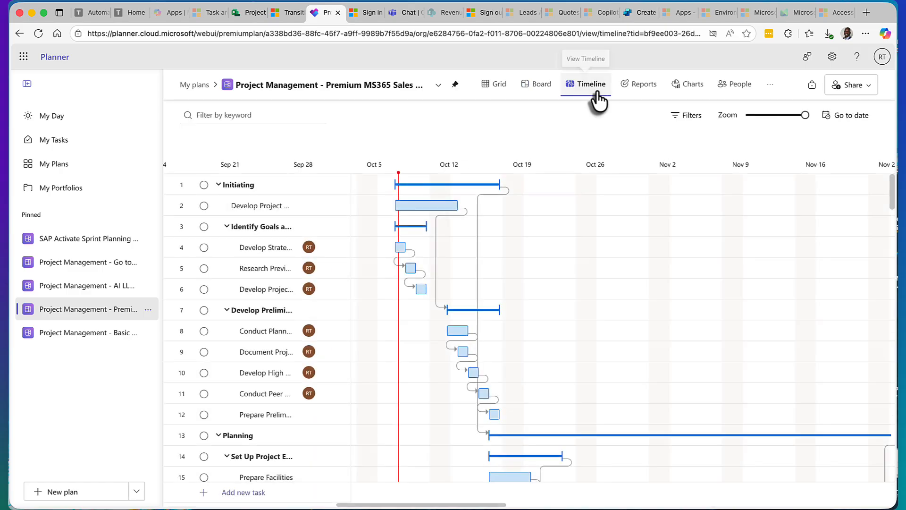
scroll(298, 311, "down", 15)
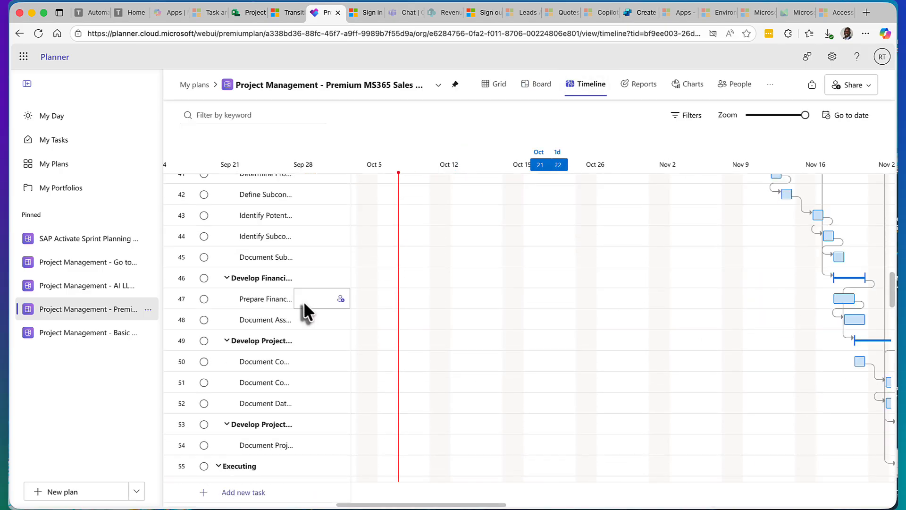
scroll(304, 301, "down", 15)
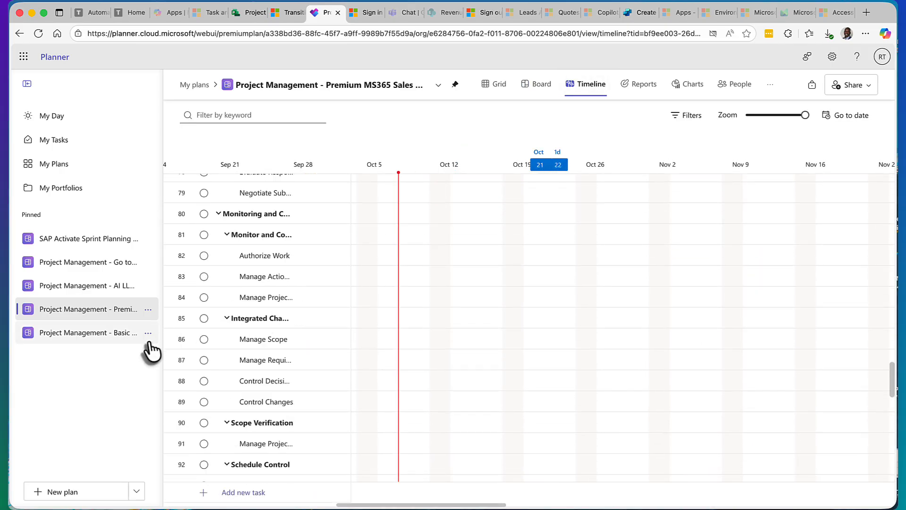
Step: Look over My Plans, My Tasks and My Day, checking My Day's grouping options and its Grid and Board views
left_click(71, 168)
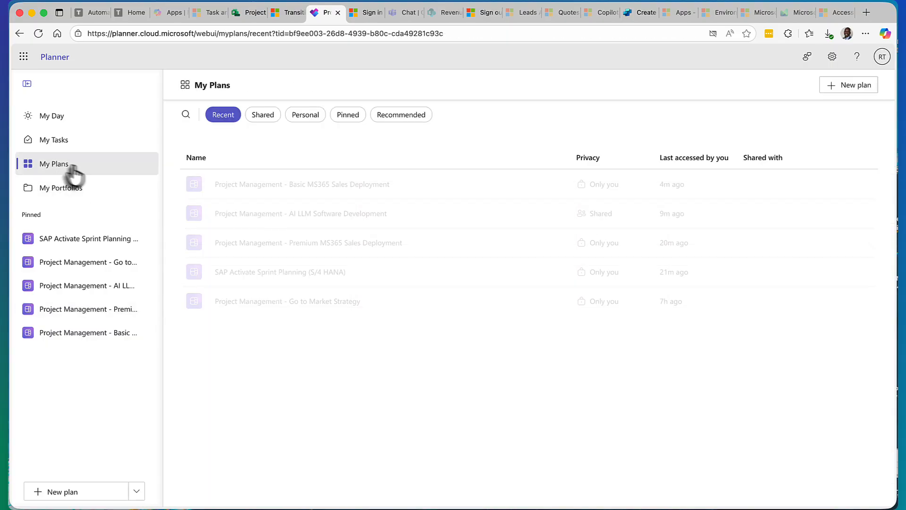
left_click(72, 144)
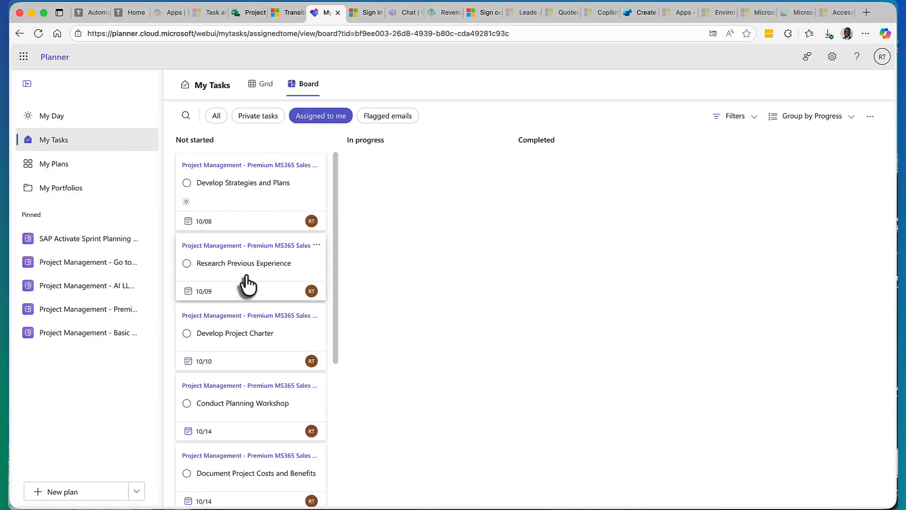
left_click(56, 118)
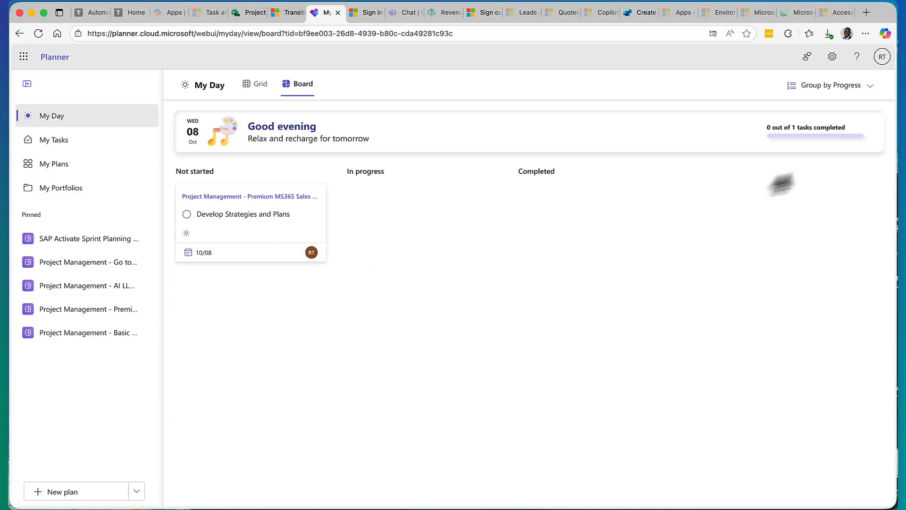
left_click(869, 86)
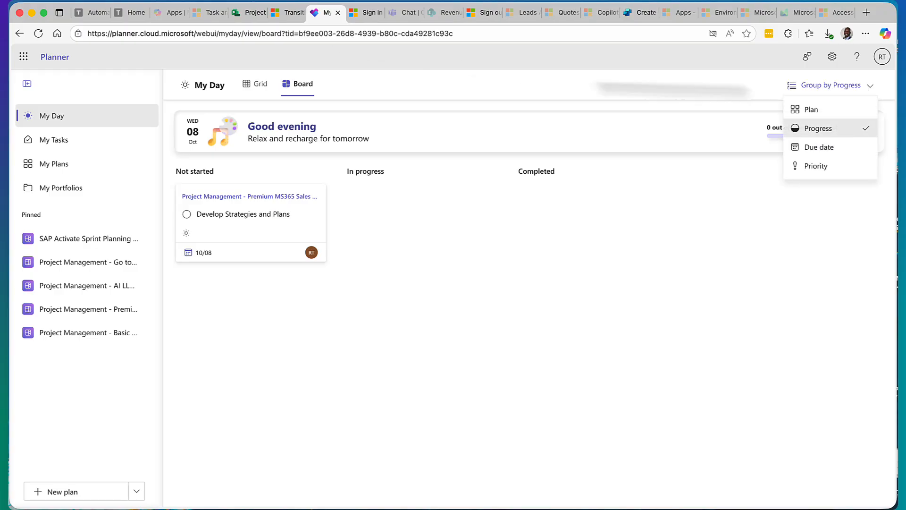
left_click(265, 91)
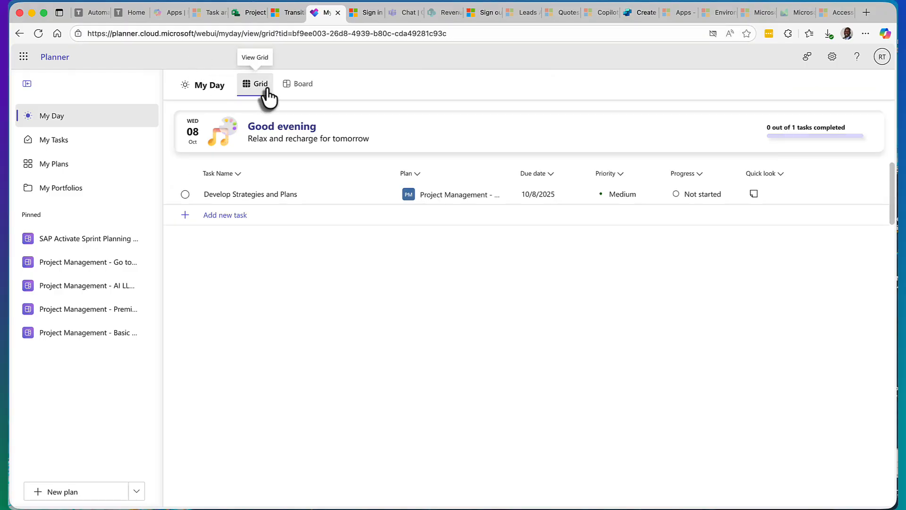
left_click(298, 93)
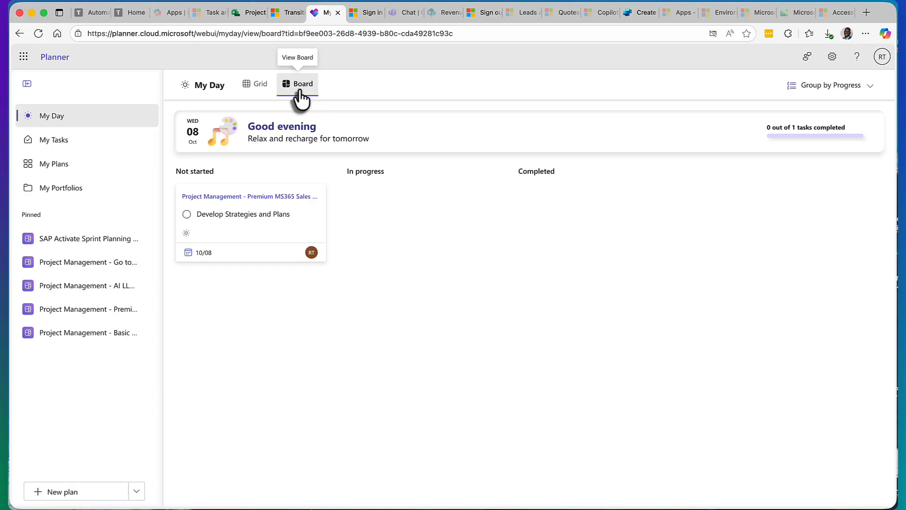
Step: Open the pinned Project Management - Go to Market Strategy plan
left_click(79, 265)
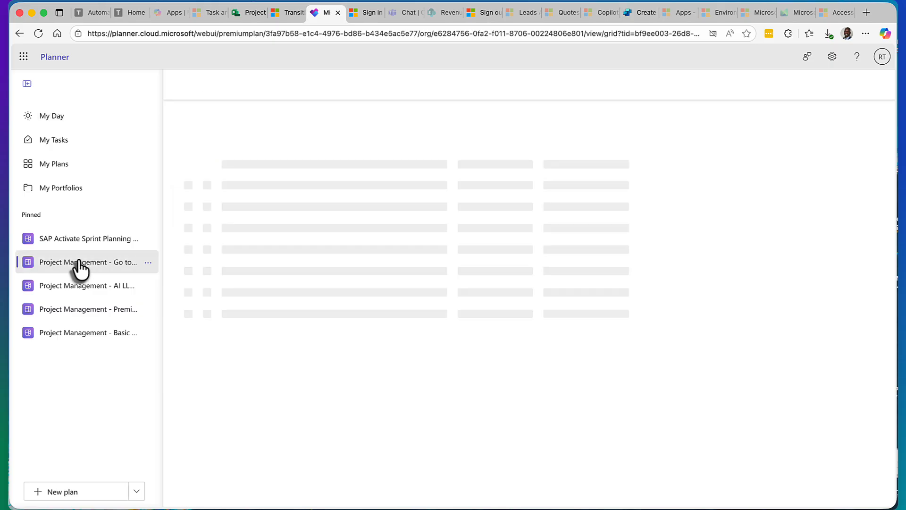